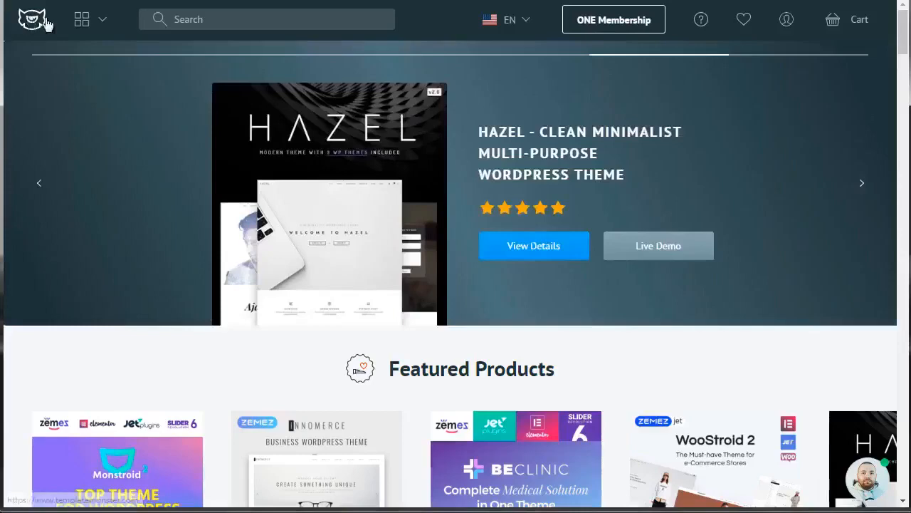
- Open the WooCommerce Themes category of the website templates and browse the listed themes
click(94, 30)
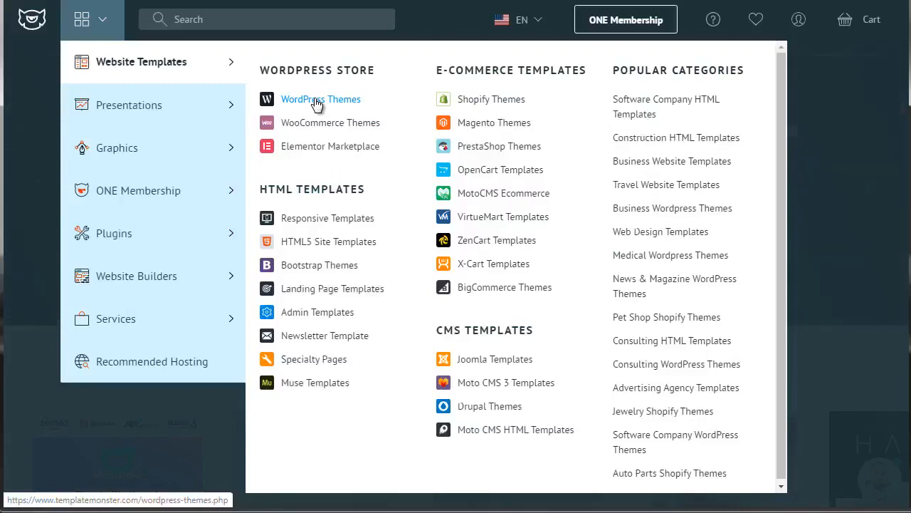
click(318, 125)
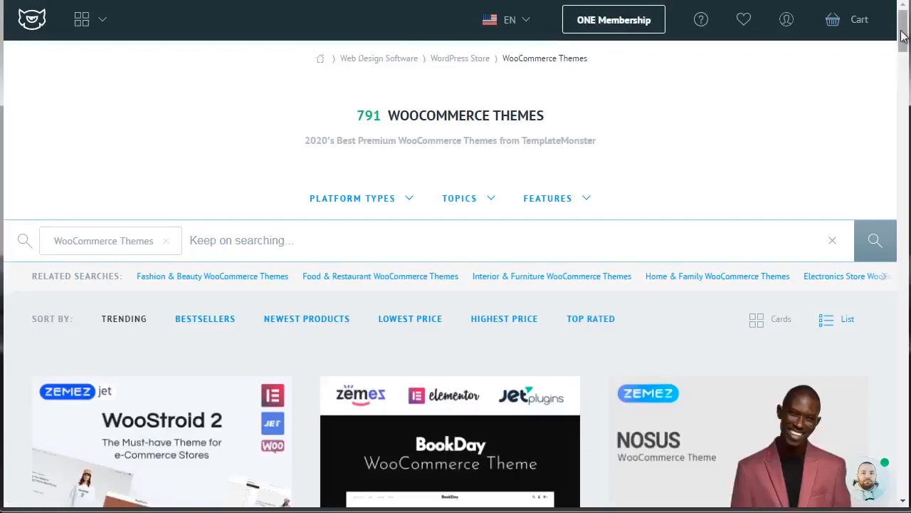
drag(903, 37, 904, 57)
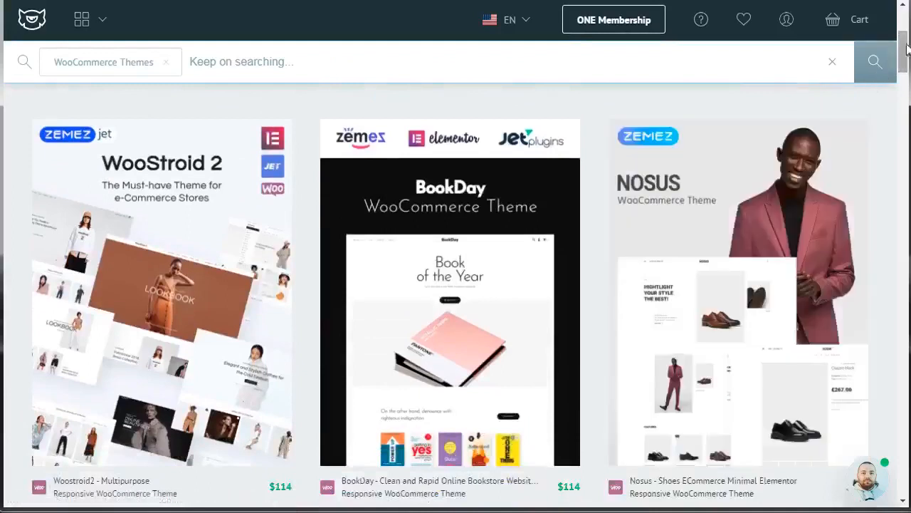
drag(905, 53, 904, 90)
mouse_move(390, 317)
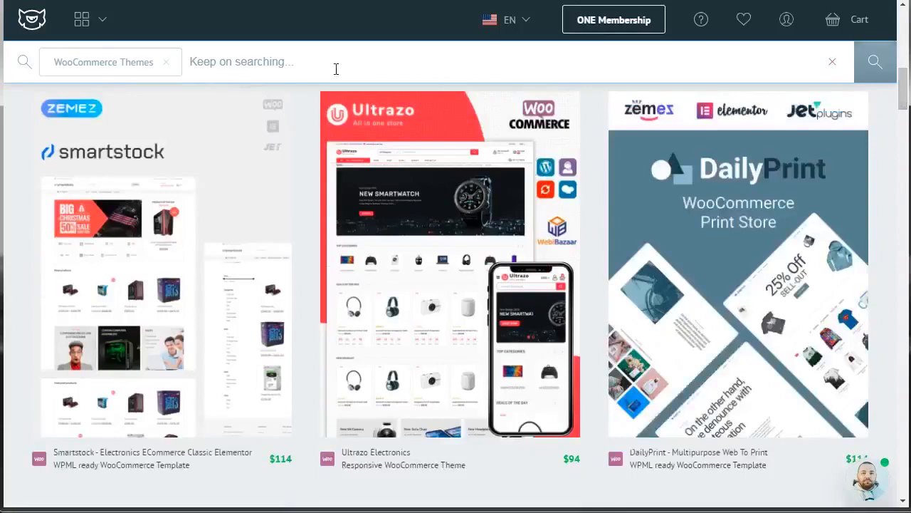
- Narrow the WooCommerce themes with the search term "books"
click(263, 60)
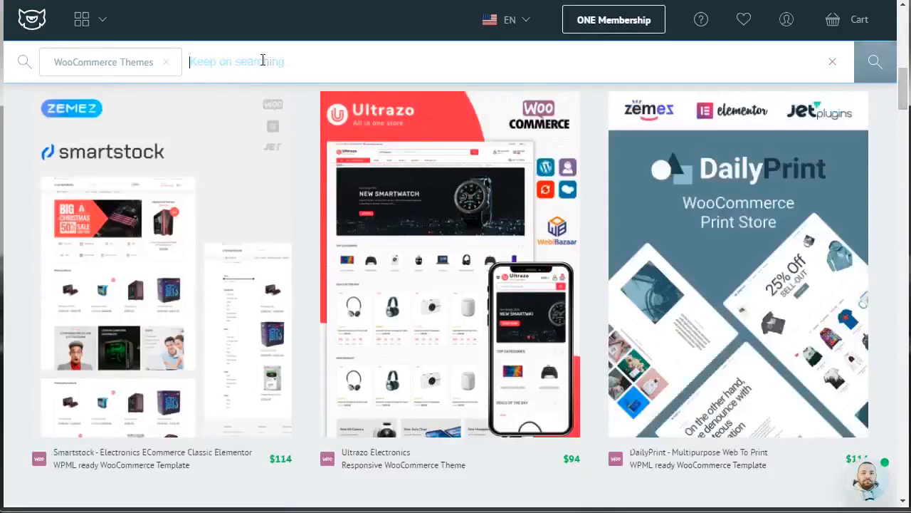
text(books)
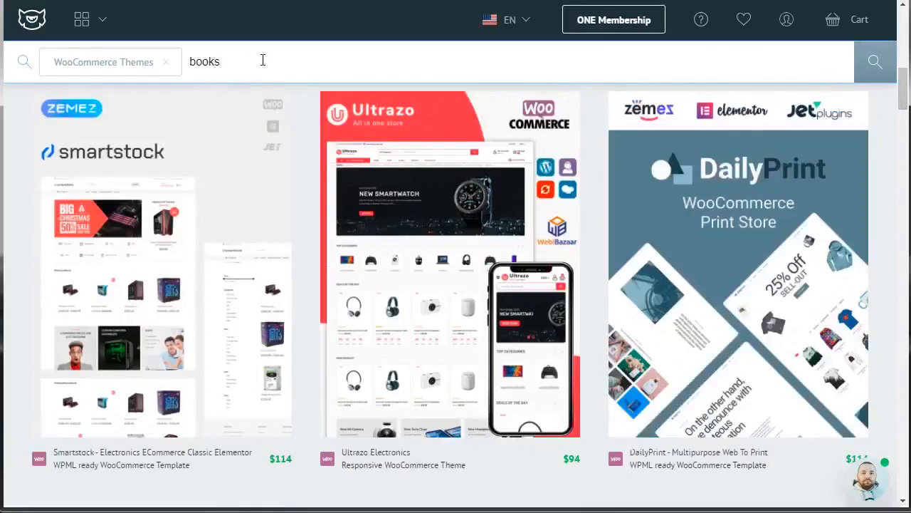
key(Return)
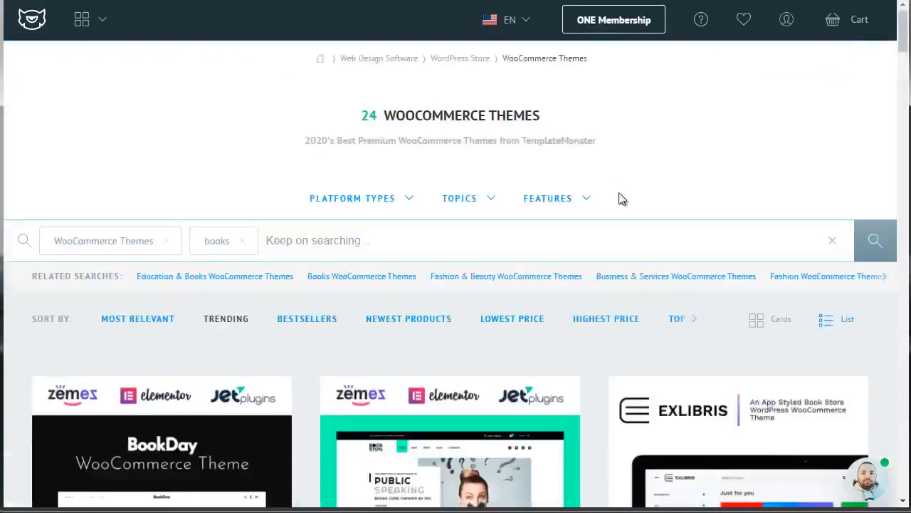
- Look through the book theme results and open the details page of the Booksell theme
drag(902, 36, 903, 62)
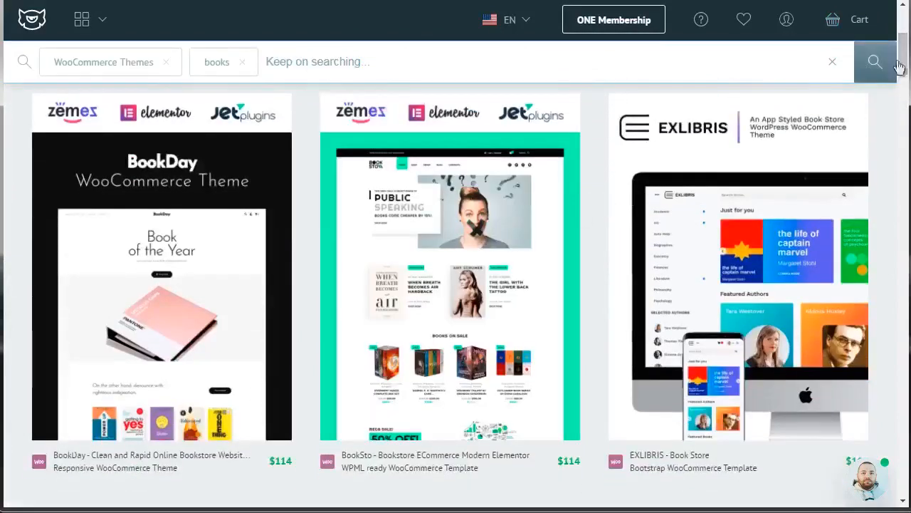
drag(902, 65, 905, 131)
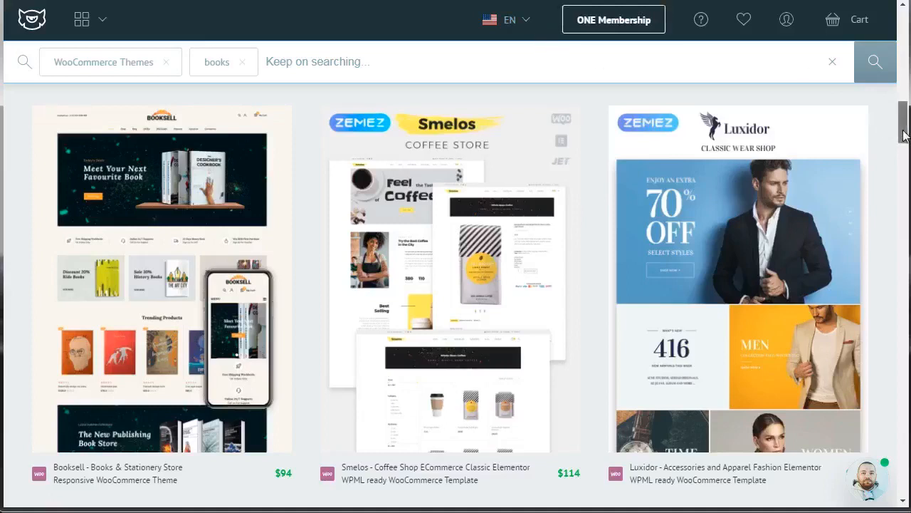
drag(903, 130, 903, 156)
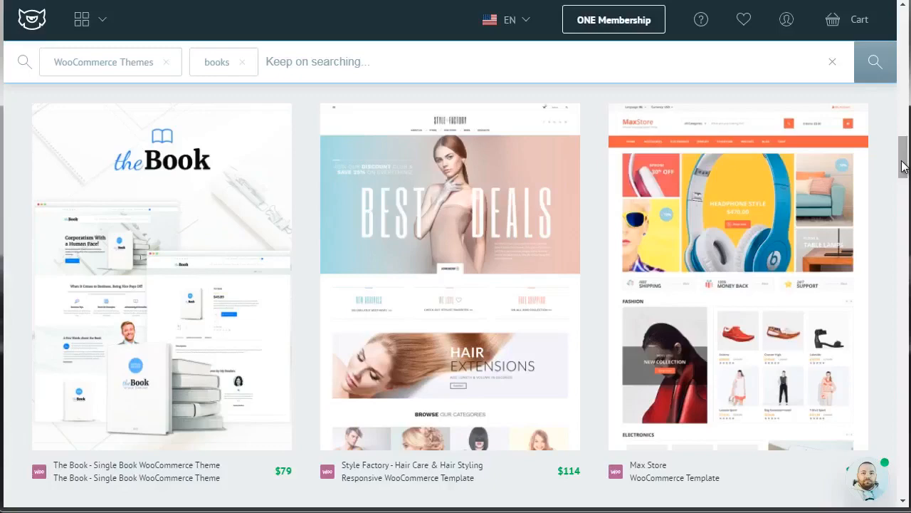
drag(901, 166, 902, 116)
mouse_move(220, 179)
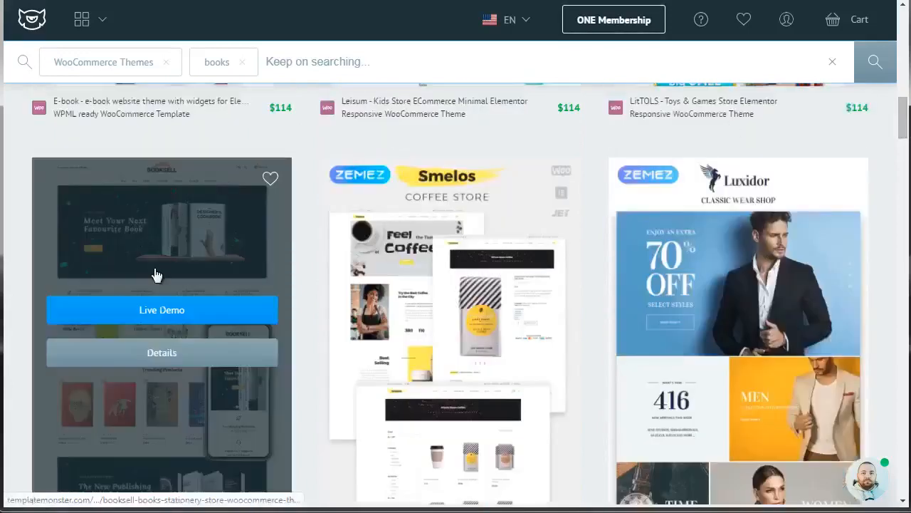
click(171, 358)
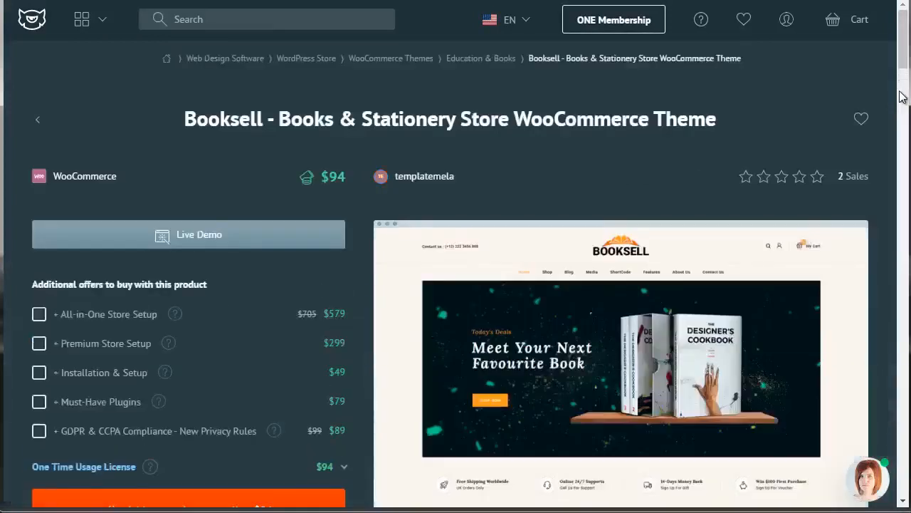
- Examine the Booksell theme's offers, description, compatibility, reviews and questions sections
scroll(903, 68, down, 1)
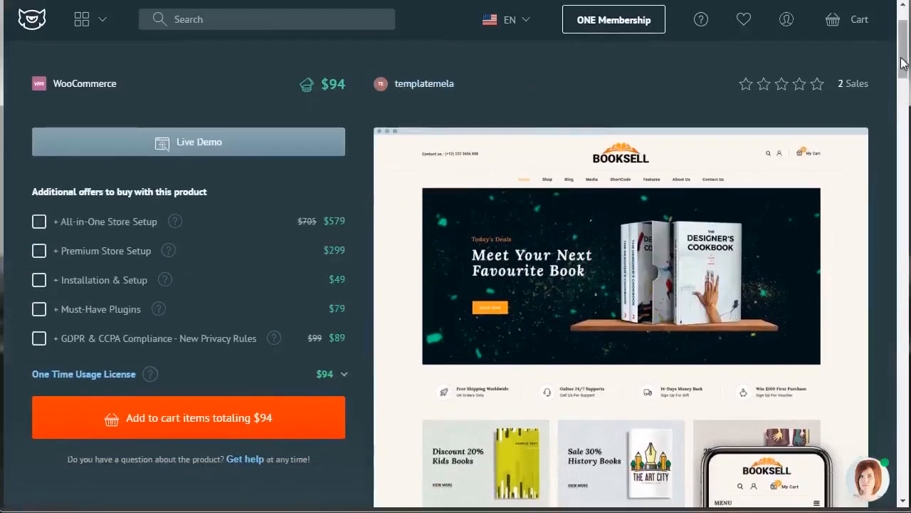
drag(903, 63, 905, 158)
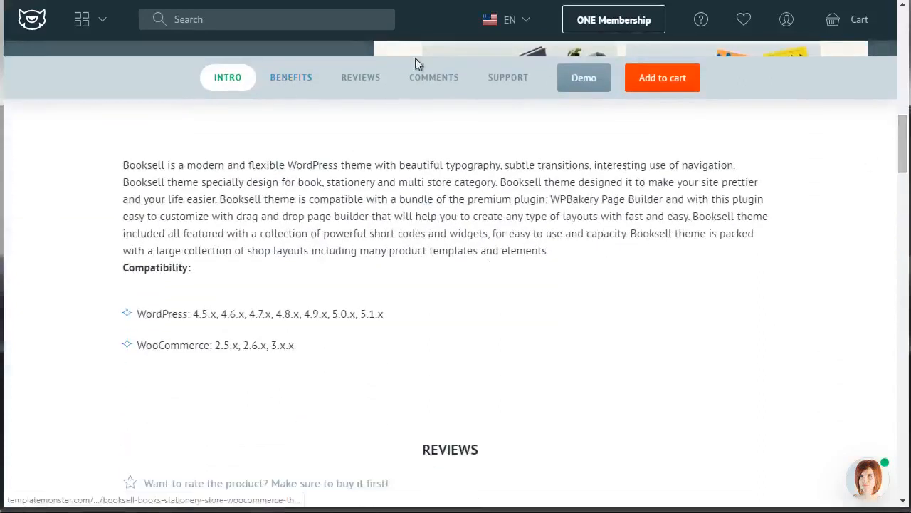
click(363, 77)
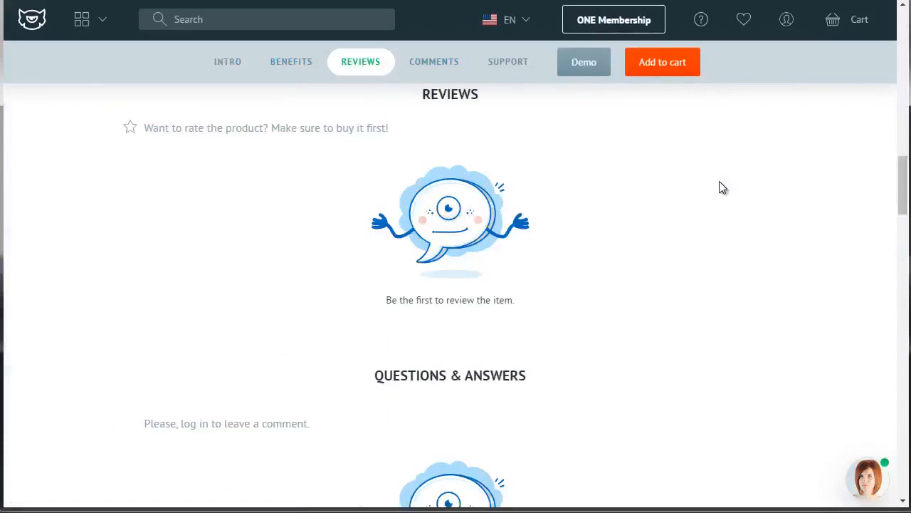
drag(906, 183, 907, 144)
click(416, 70)
drag(902, 219, 902, 214)
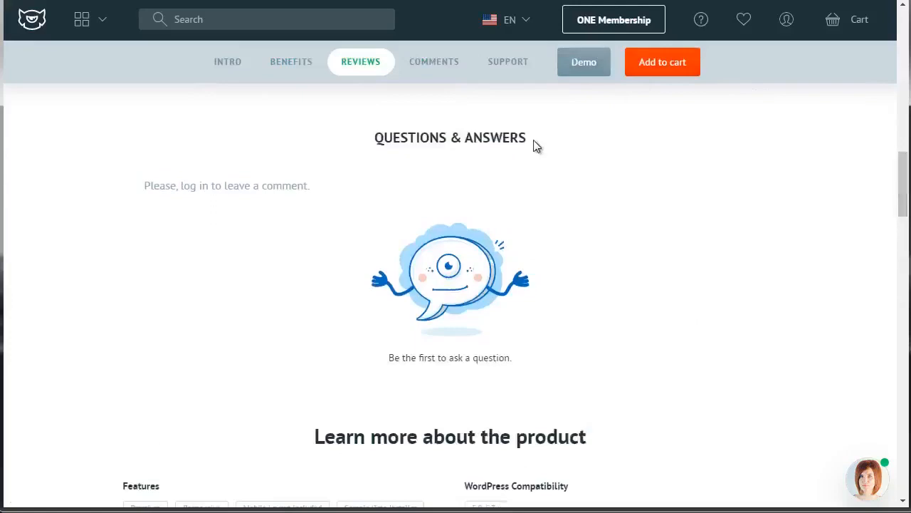
drag(905, 192, 903, 166)
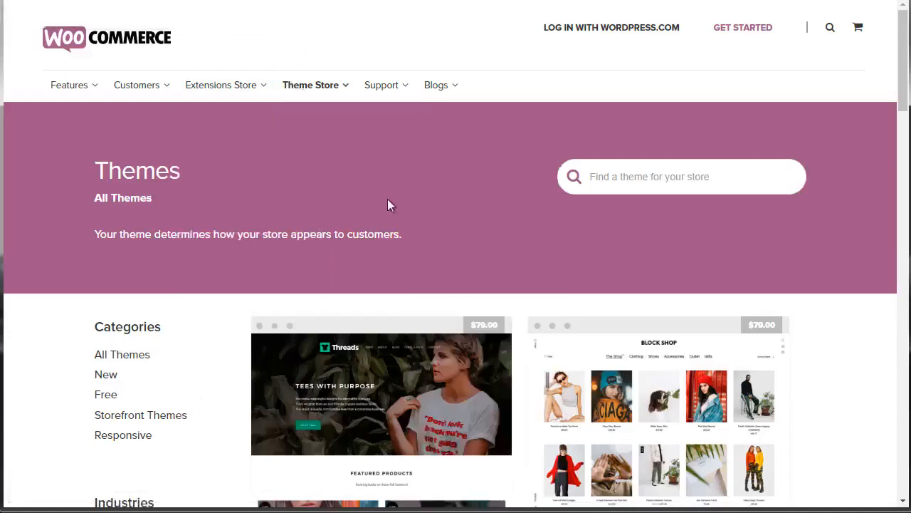
- Look over the WooCommerce theme store's listing and its industry categories
mouse_move(310, 97)
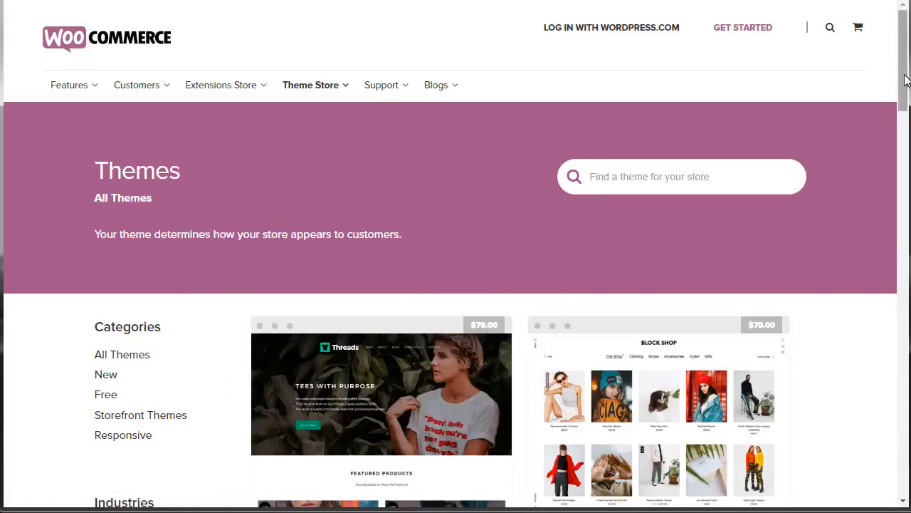
drag(906, 80, 903, 124)
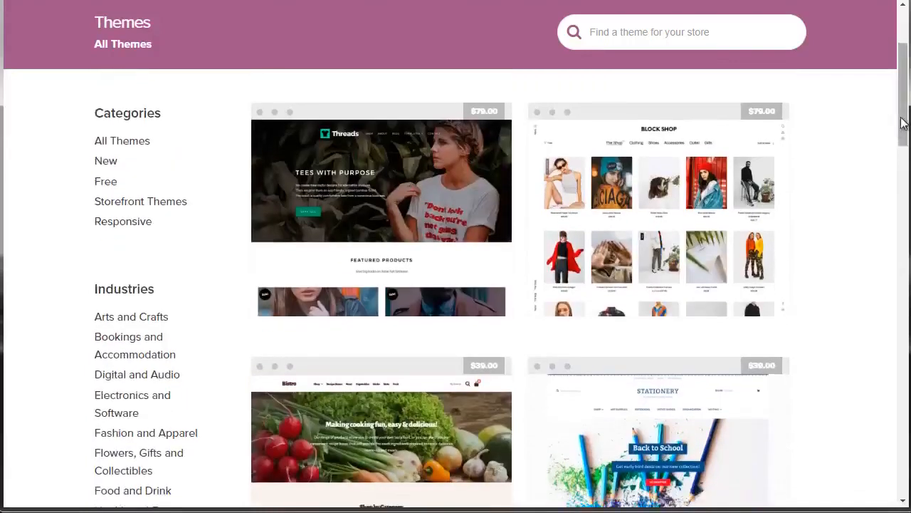
click(902, 123)
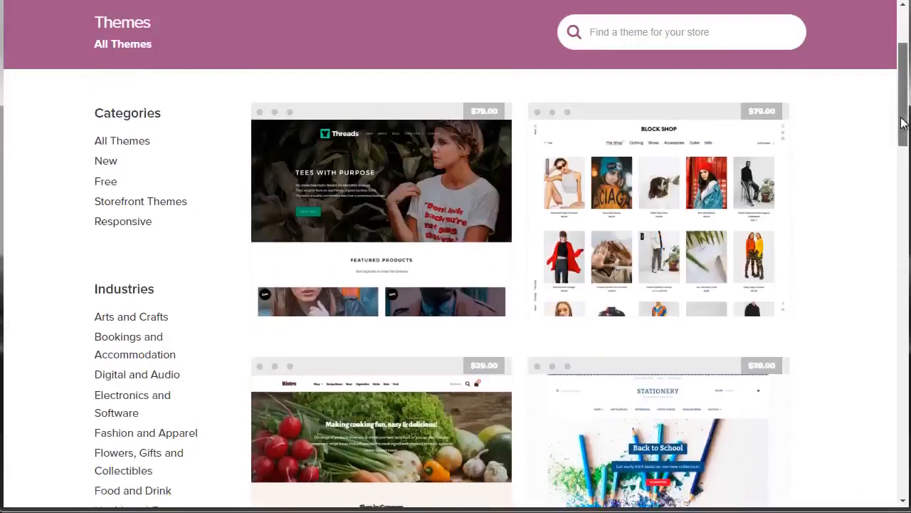
drag(902, 123, 902, 80)
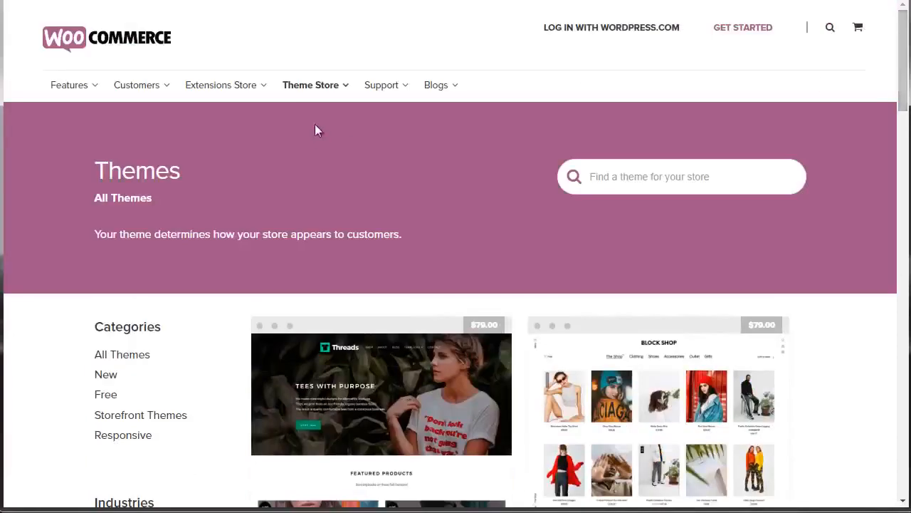
mouse_move(314, 99)
mouse_move(333, 147)
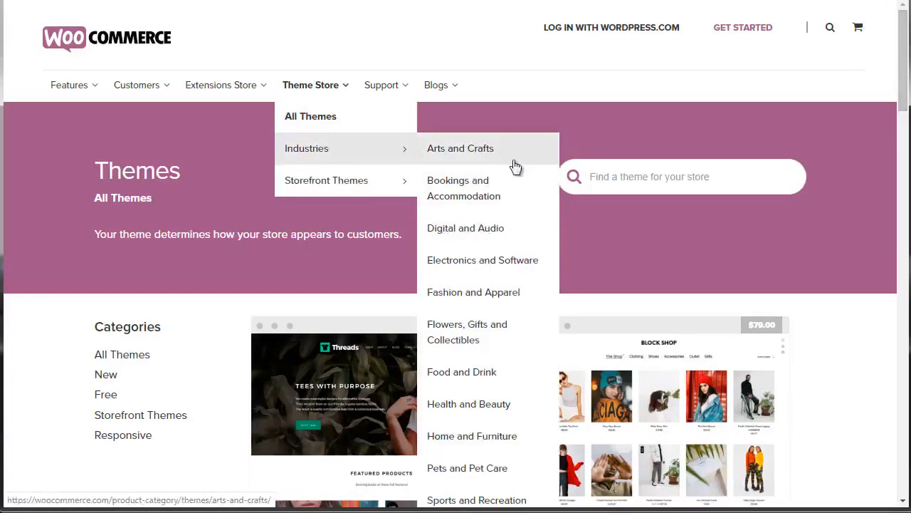
- Show the themes of the Electronics and Software industry and look them over
drag(901, 84, 903, 132)
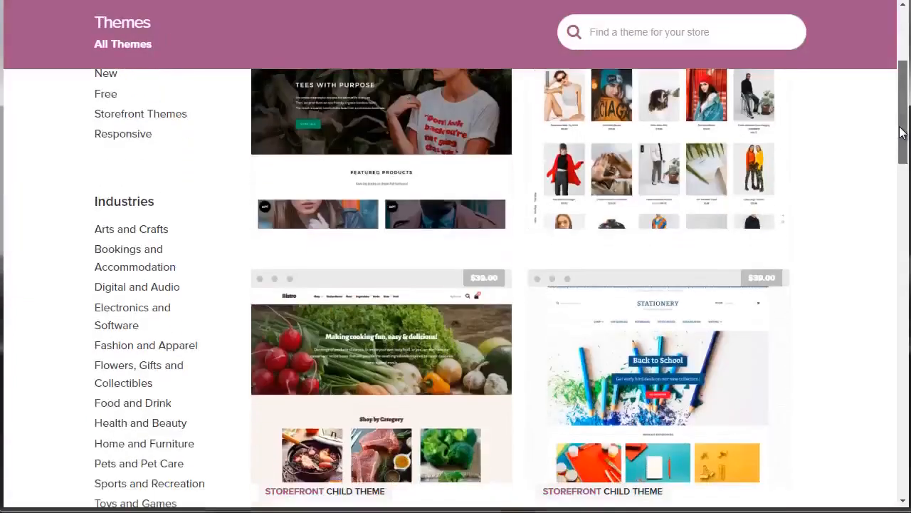
scroll(901, 132, down, 1)
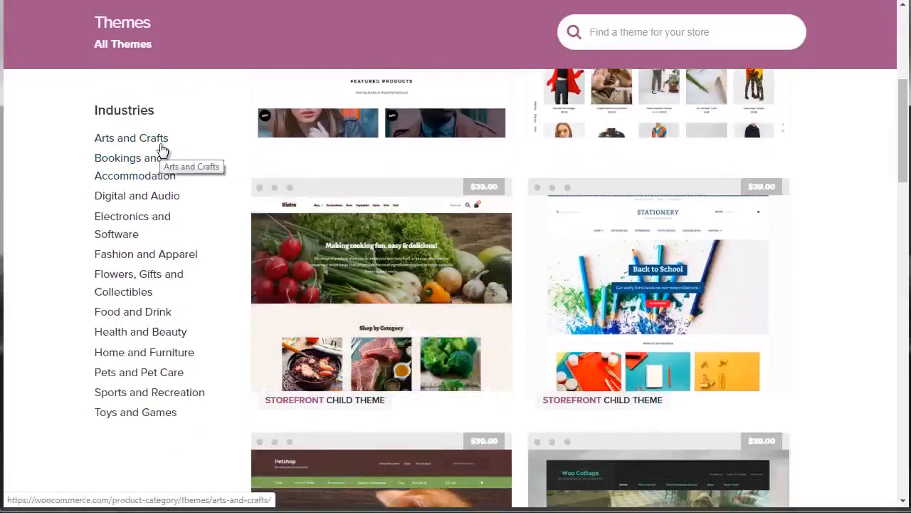
click(119, 237)
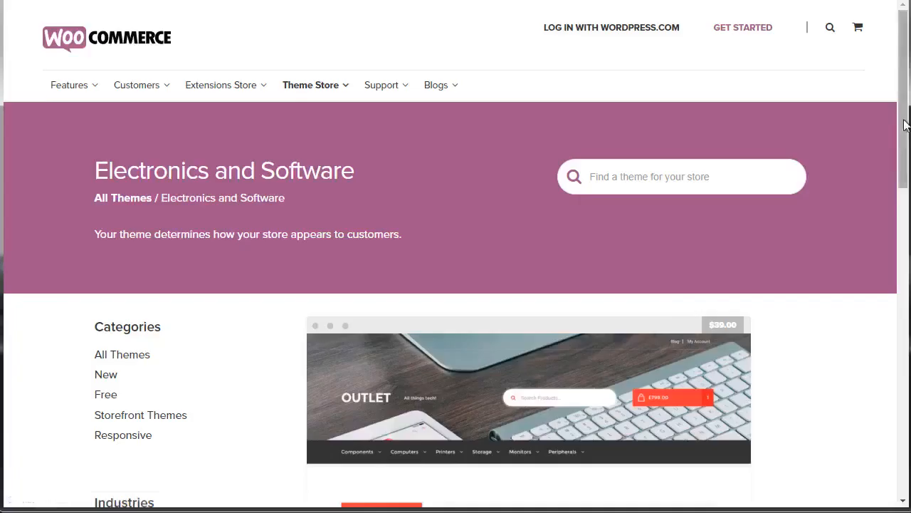
scroll(905, 214, down, 4)
drag(909, 223, 909, 195)
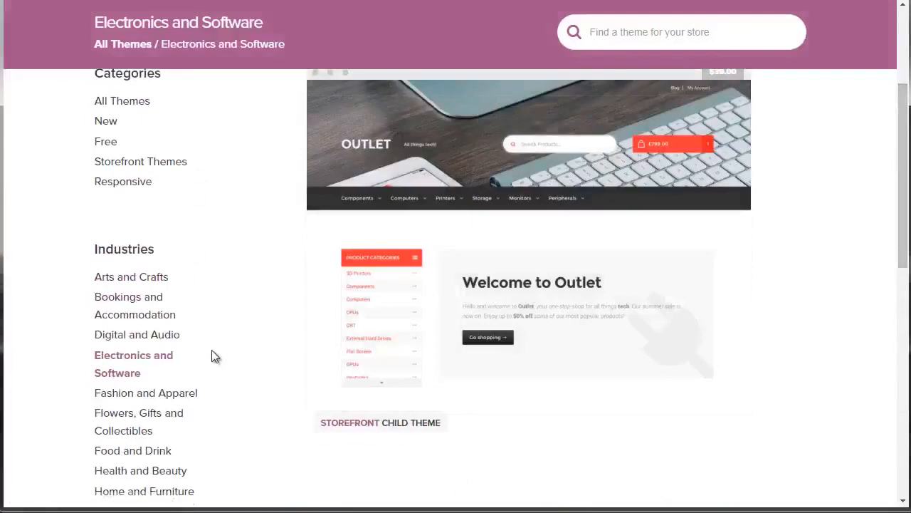
- Switch to the Arts and Crafts industry and open the Stationery theme's product page
click(141, 283)
drag(903, 129, 901, 234)
scroll(899, 224, up, 3)
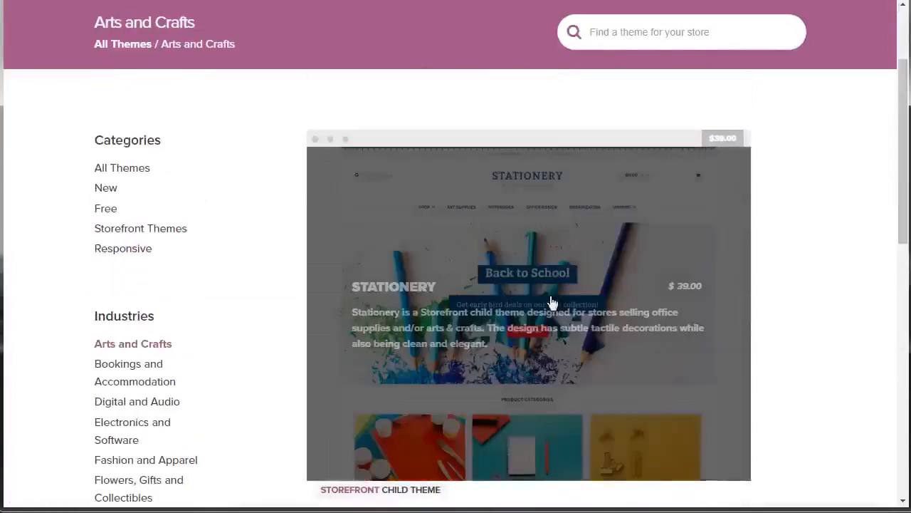
click(551, 303)
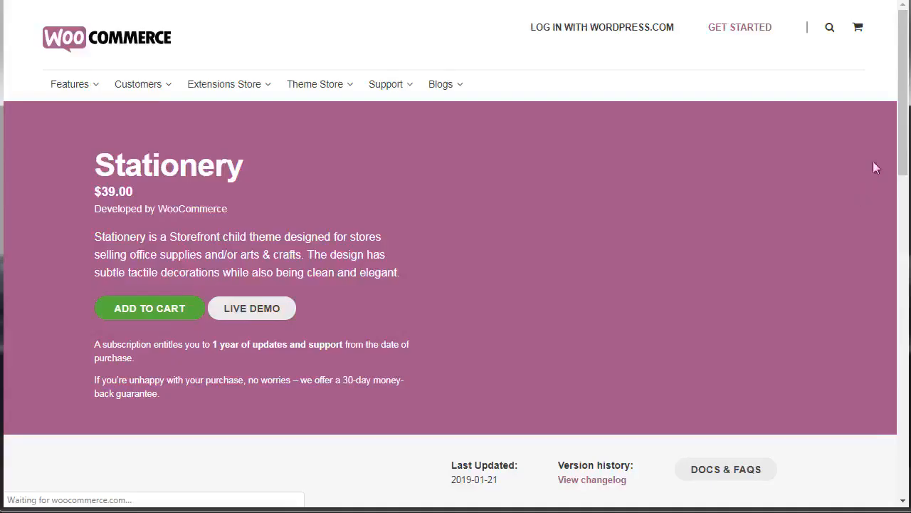
drag(904, 142, 870, 142)
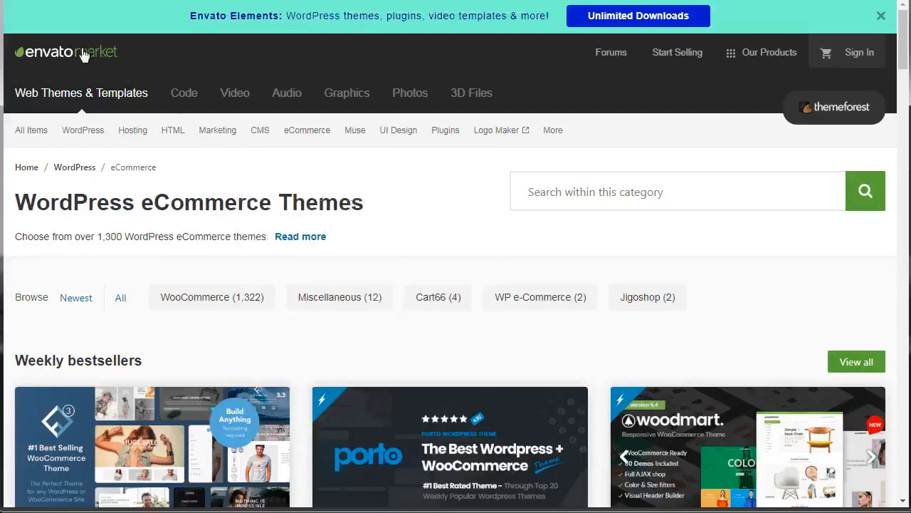
- Examine ThemeForest's WordPress eCommerce themes, including the weekly bestsellers, and its list of WordPress categories
mouse_move(308, 137)
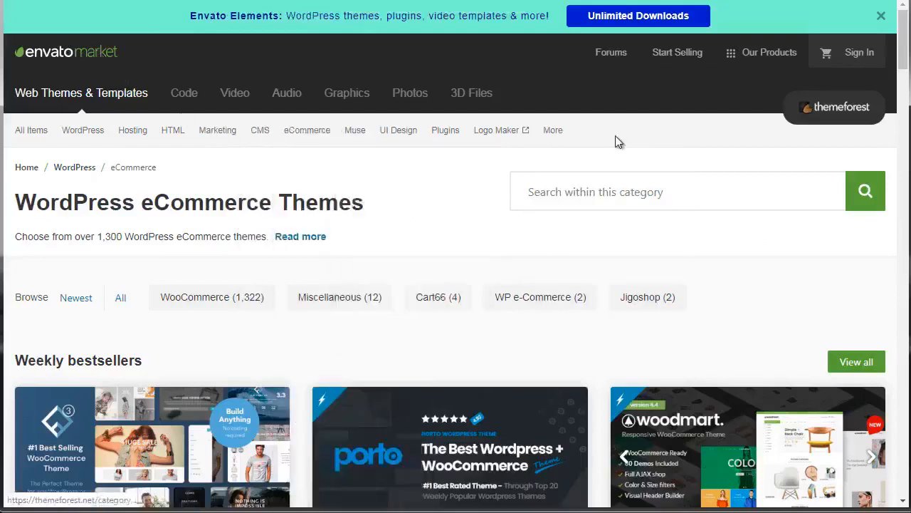
drag(901, 59, 907, 97)
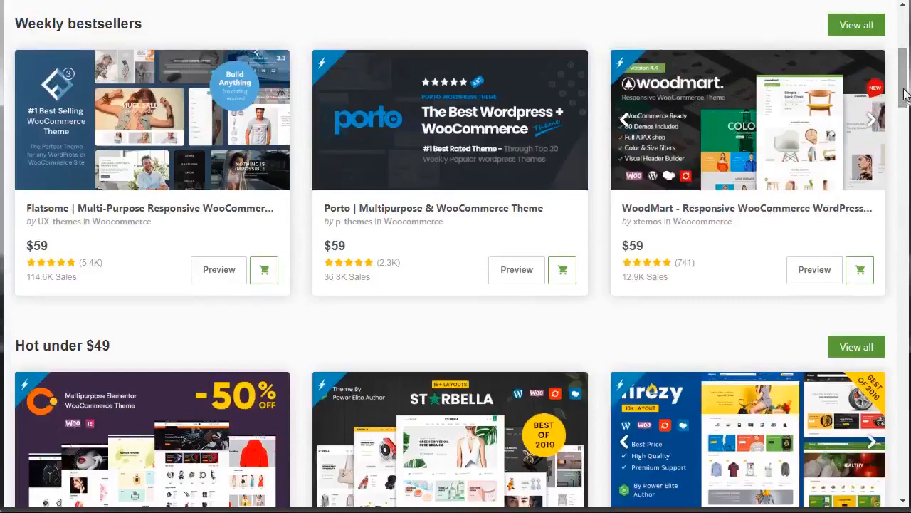
drag(904, 95, 904, 99)
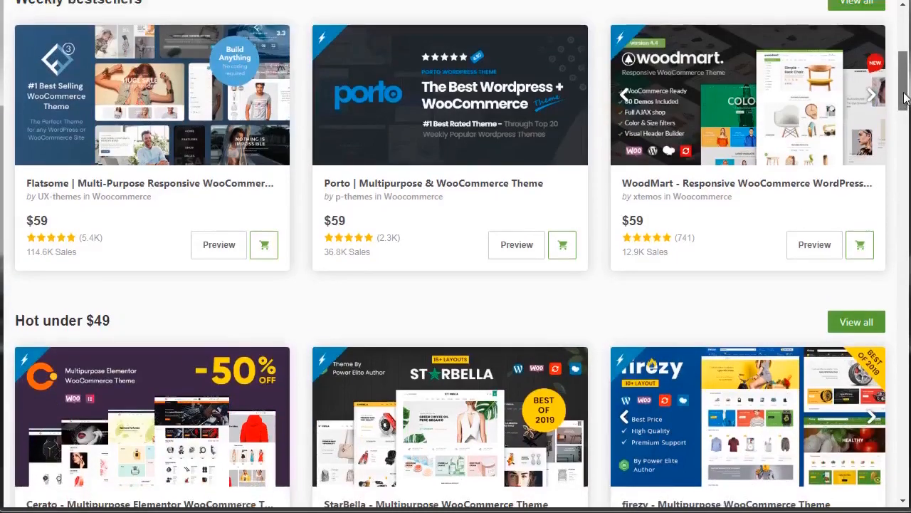
drag(905, 80, 901, 30)
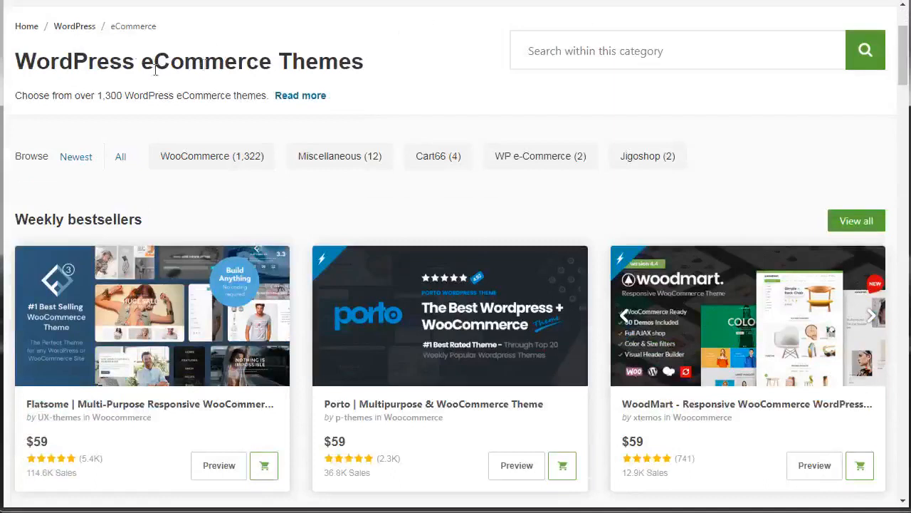
drag(904, 34, 898, 12)
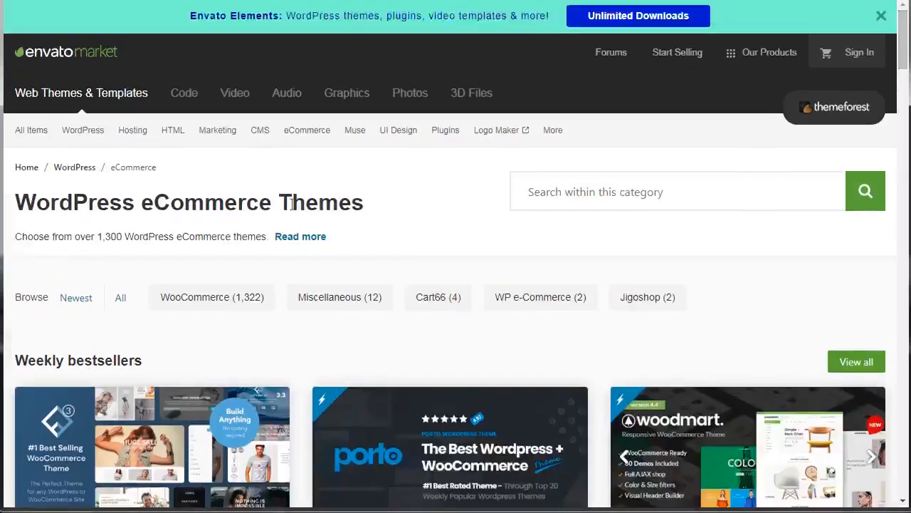
mouse_move(83, 131)
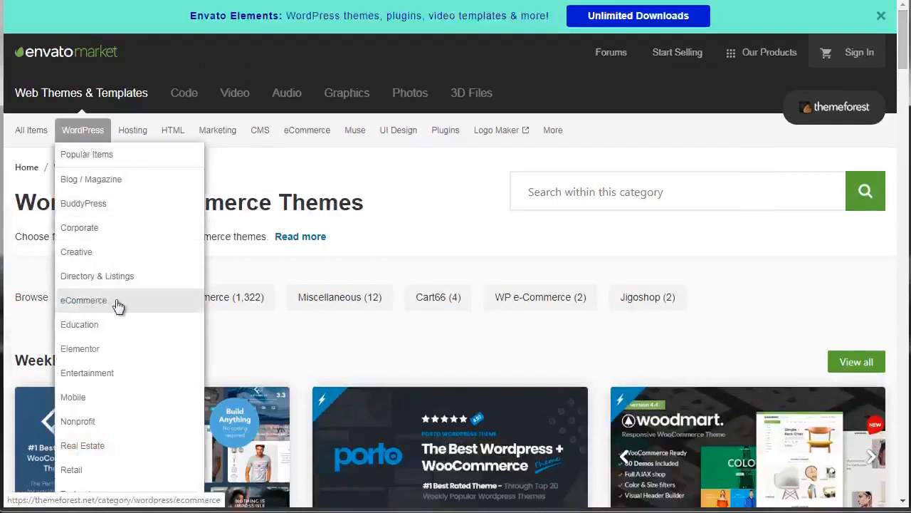
- Open the WoodMart theme's product page from ThemeForest's weekly bestsellers and accept the cookie notice
drag(902, 56, 902, 79)
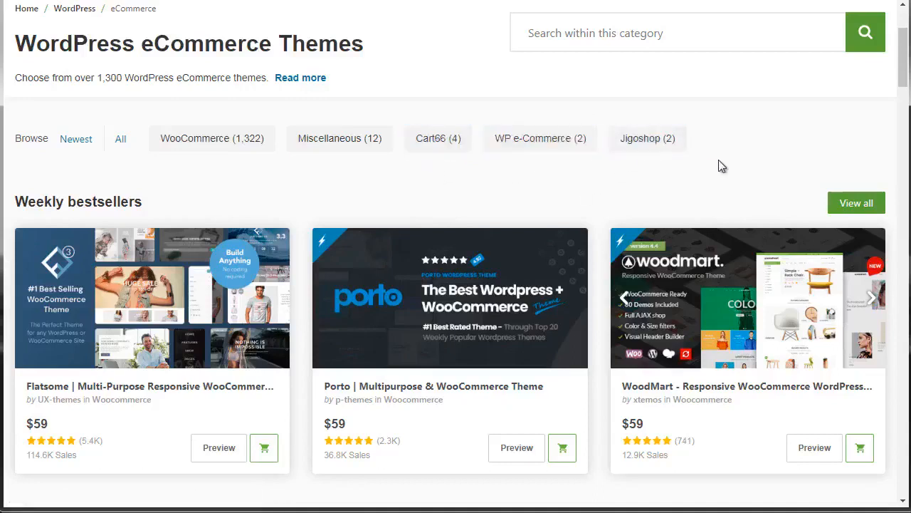
drag(908, 45, 905, 78)
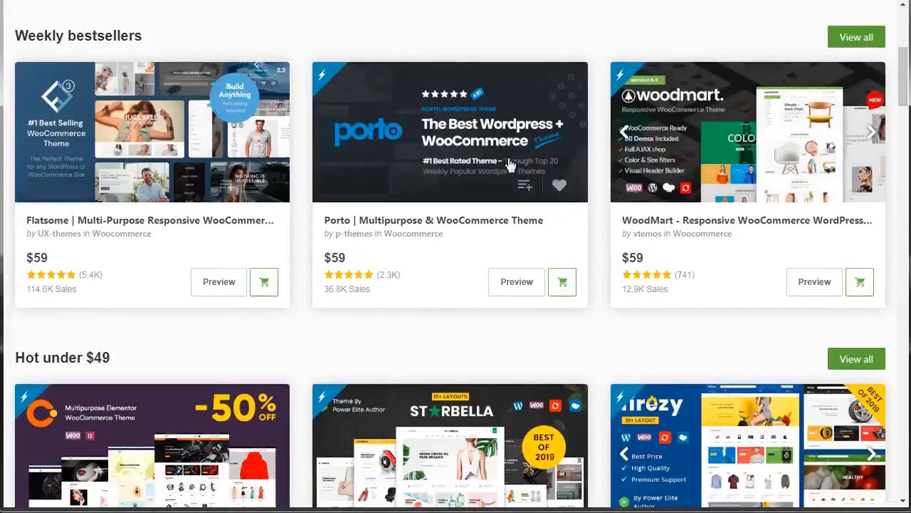
click(674, 153)
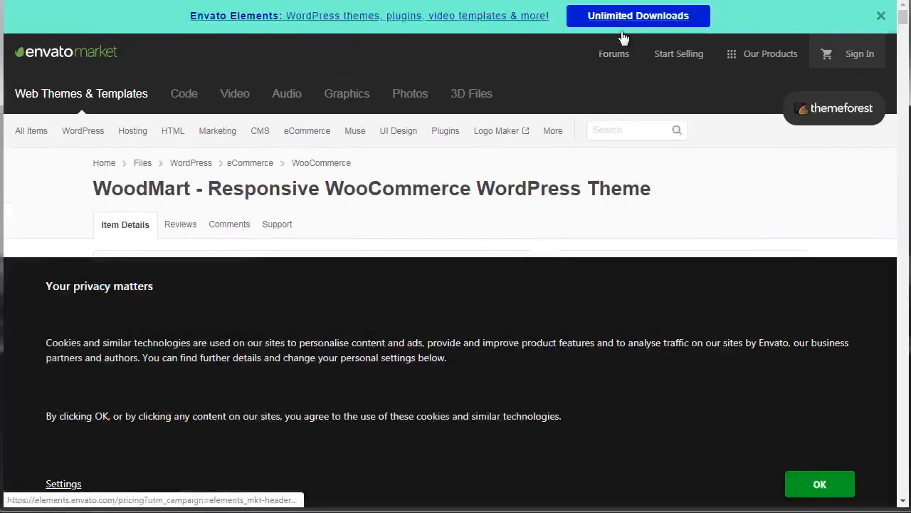
click(819, 484)
- Look over WoodMart's item details, including its license options and the feature presentation in the description
drag(903, 20, 904, 26)
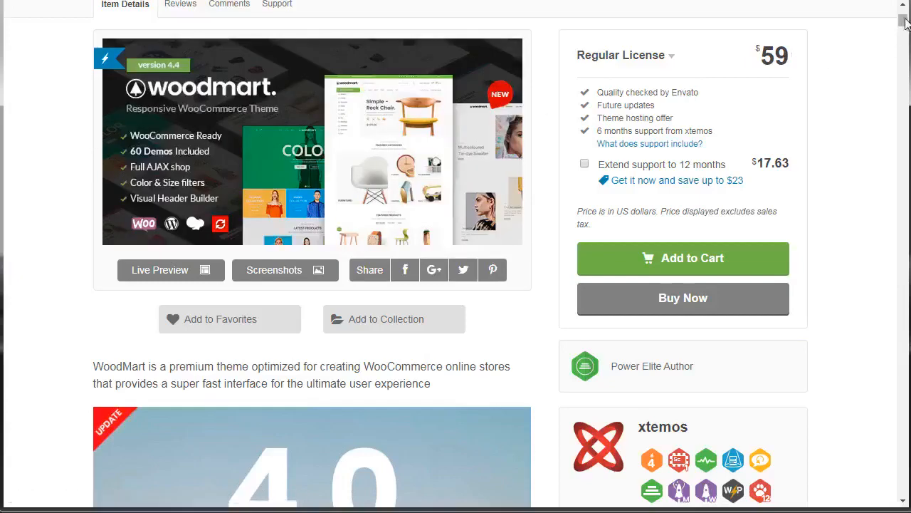
scroll(906, 24, up, 1)
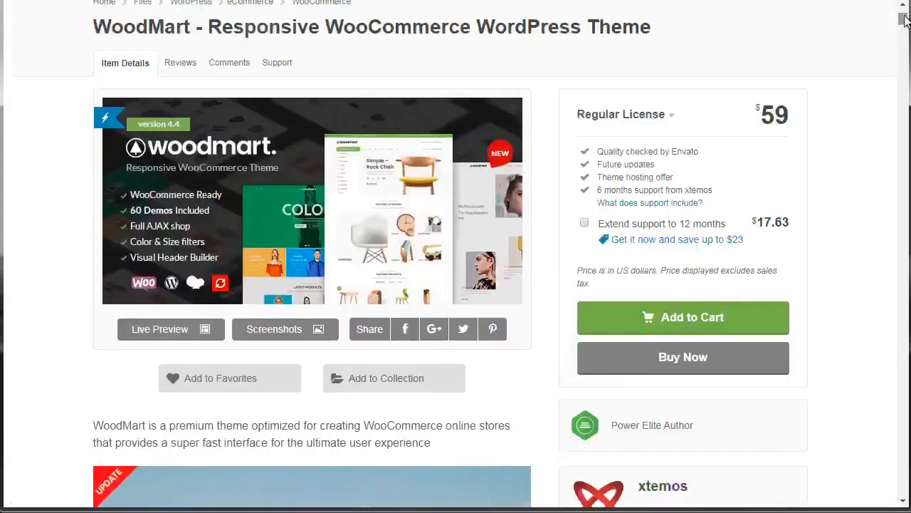
drag(905, 20, 902, 106)
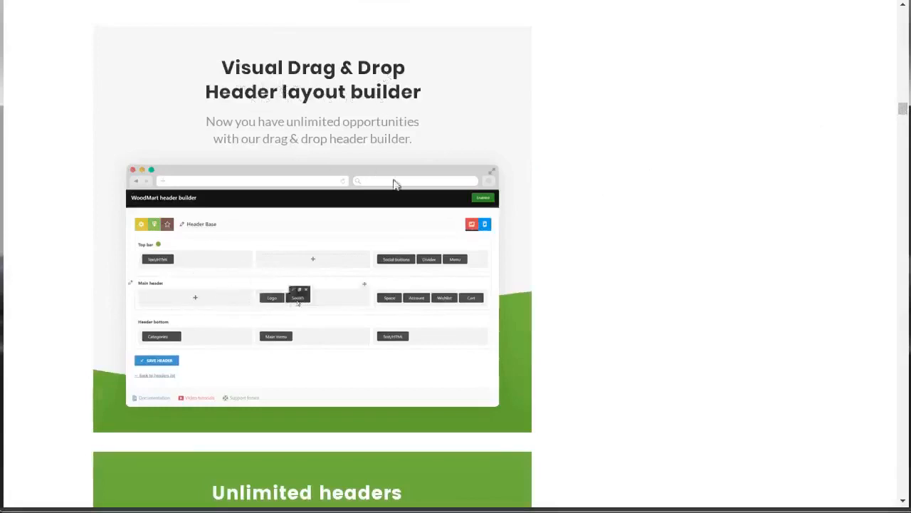
- Examine WoodMart's changelog through its successive releases, highlighting the entries of update version 4.4.0
drag(902, 108, 902, 490)
scroll(887, 486, up, 10)
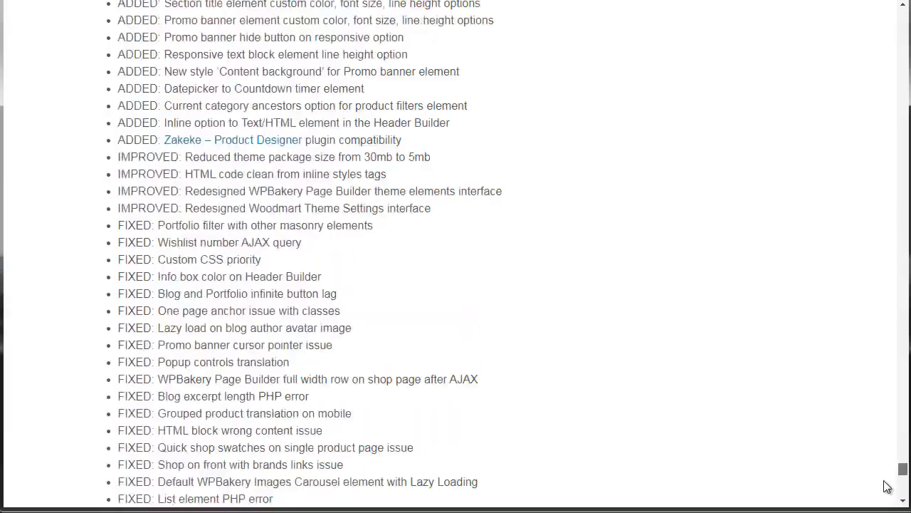
scroll(887, 487, down, 5)
scroll(887, 484, up, 12)
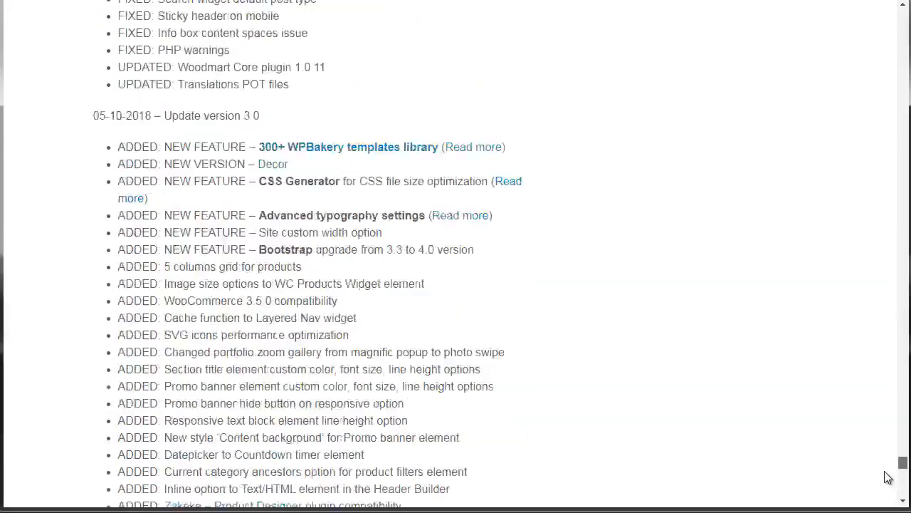
scroll(887, 475, up, 15)
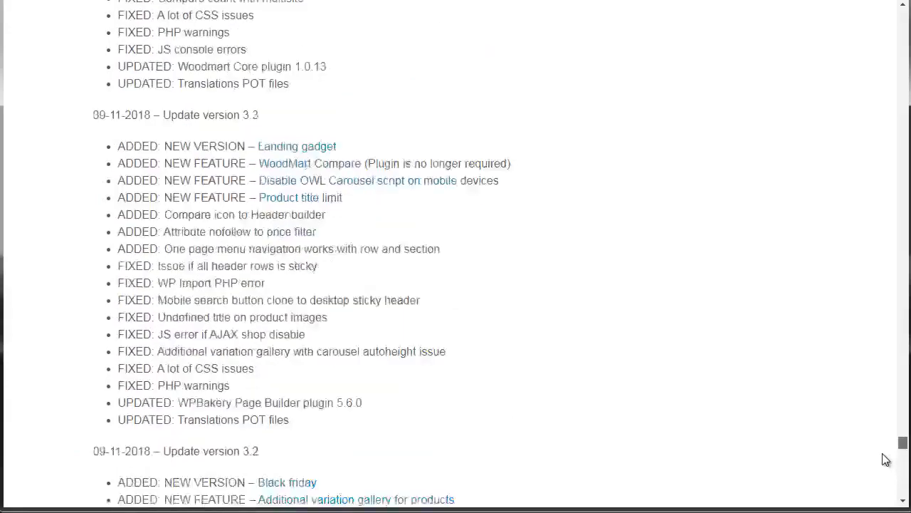
scroll(884, 453, up, 15)
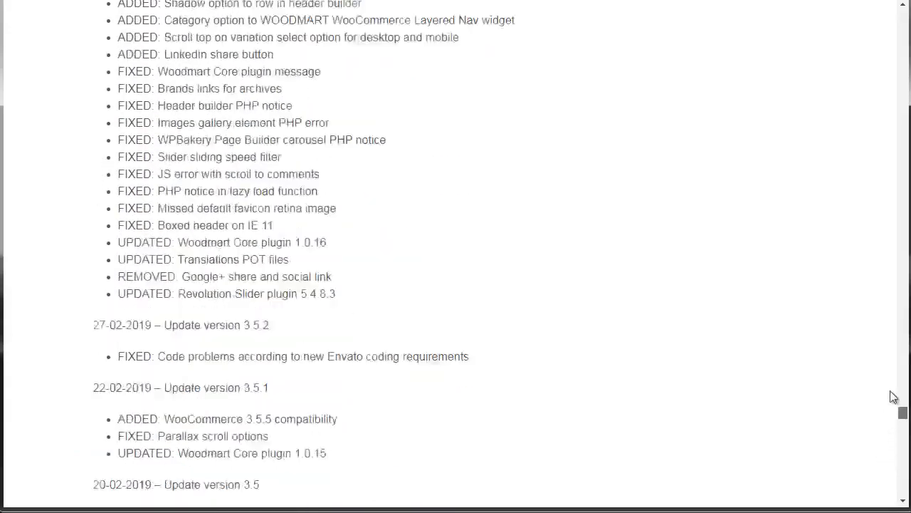
scroll(894, 362, up, 15)
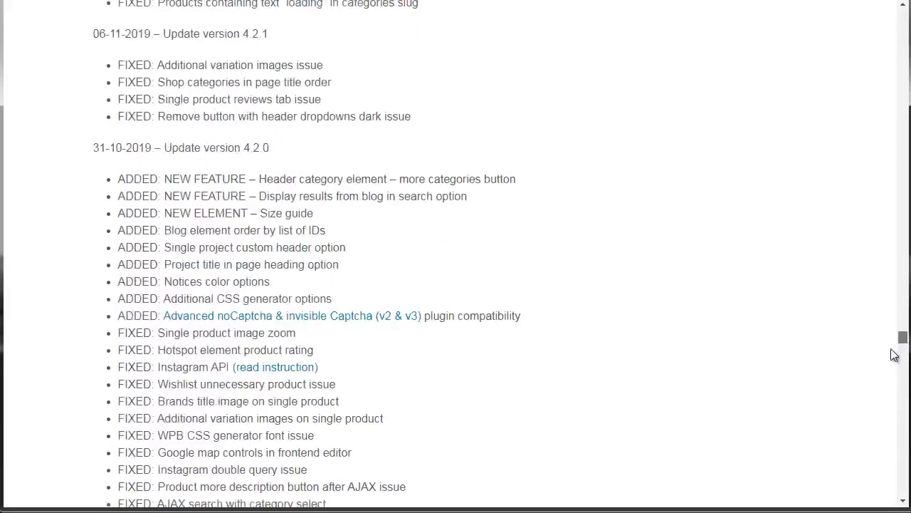
scroll(894, 354, up, 15)
scroll(894, 352, down, 7)
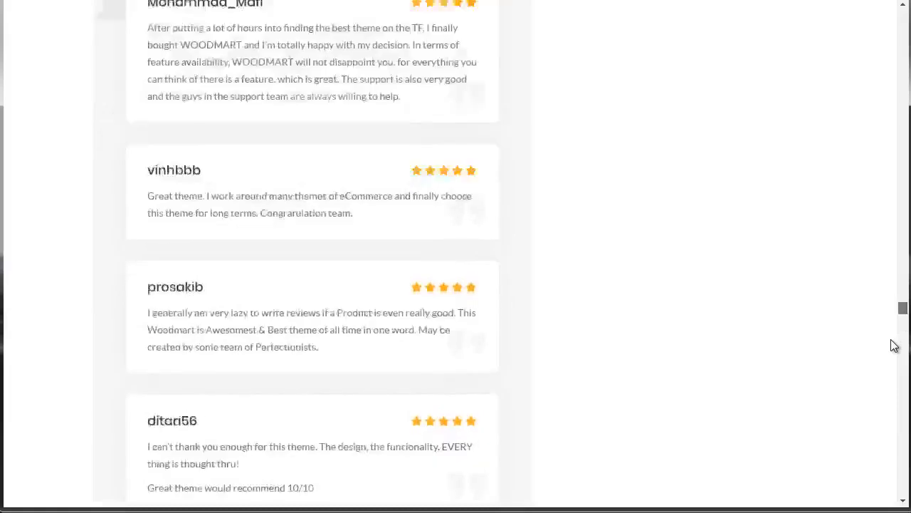
scroll(894, 352, down, 10)
scroll(892, 356, up, 2)
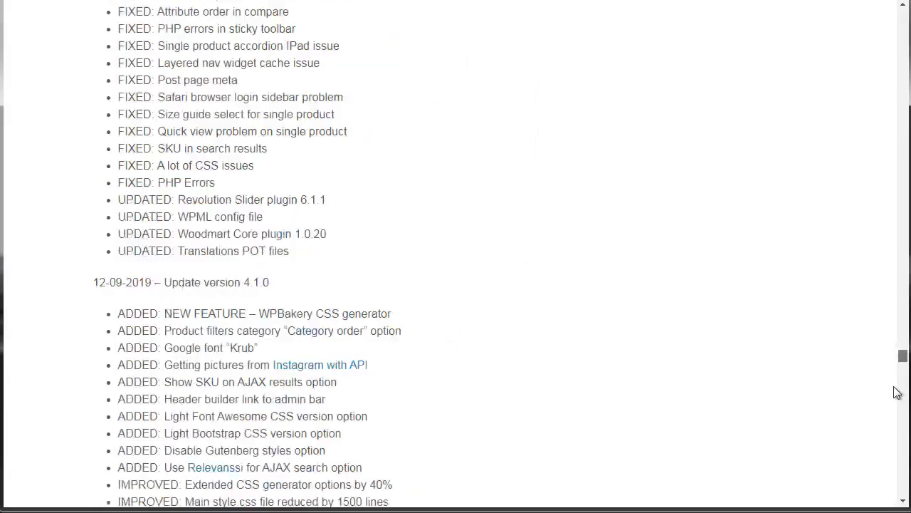
scroll(505, 247, up, 12)
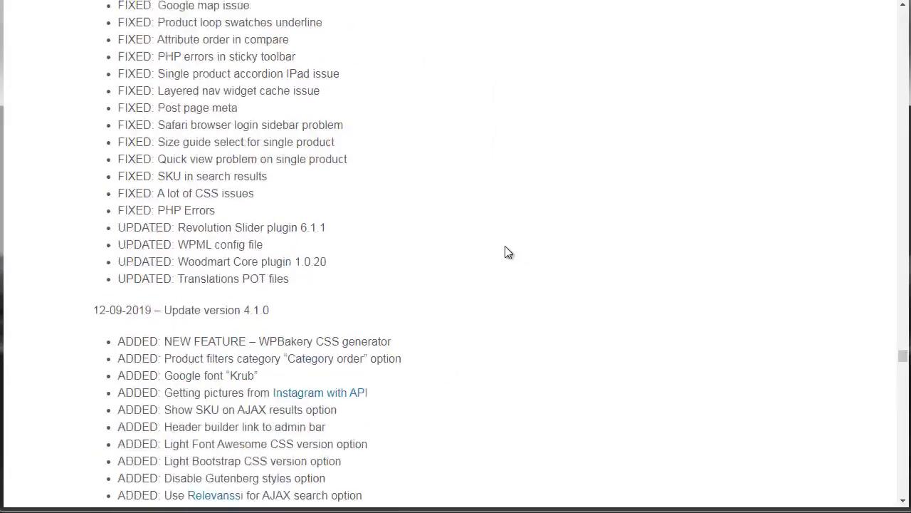
scroll(505, 247, up, 5)
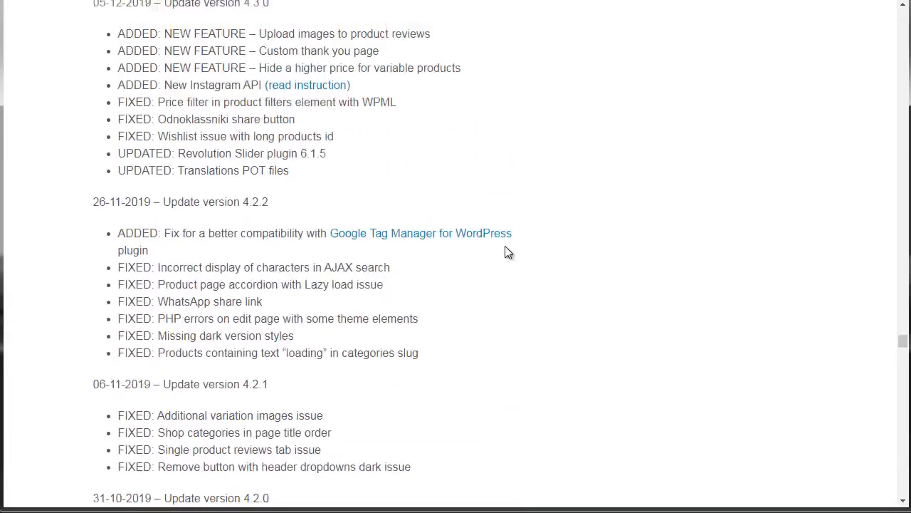
scroll(505, 252, up, 1)
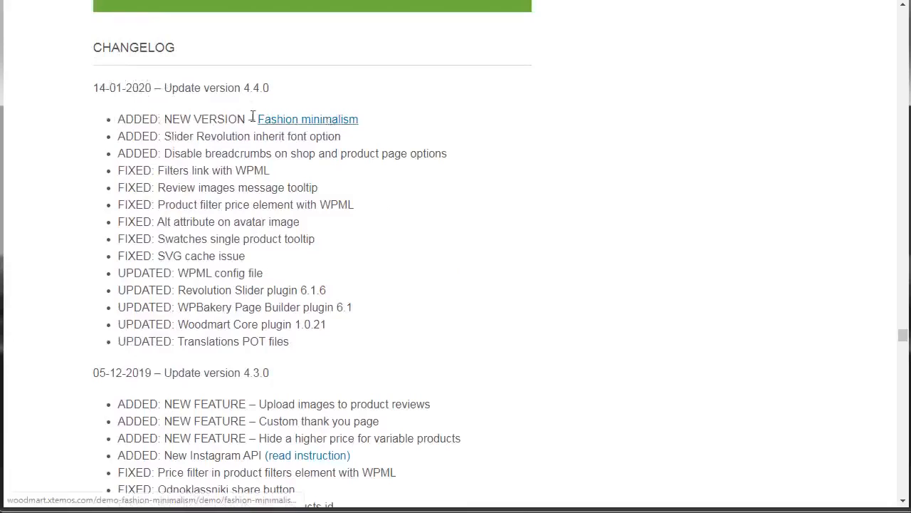
drag(120, 118, 327, 346)
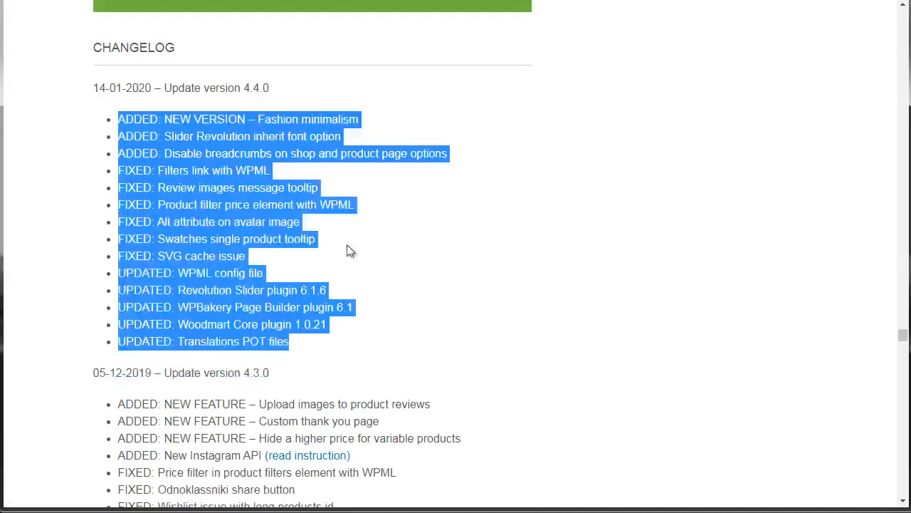
click(637, 206)
- Check WoodMart's compatibility and update details and read through its buyer comments in a new tab
drag(903, 340, 907, 33)
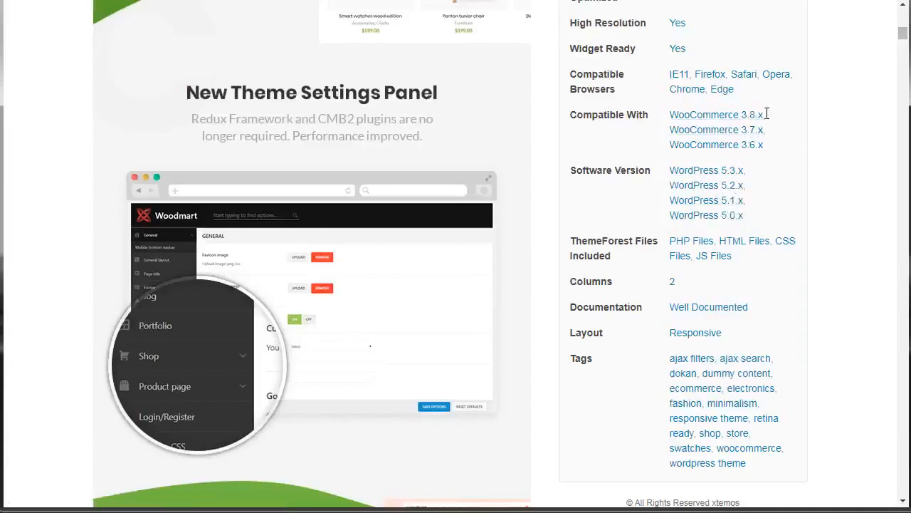
drag(902, 42, 903, 35)
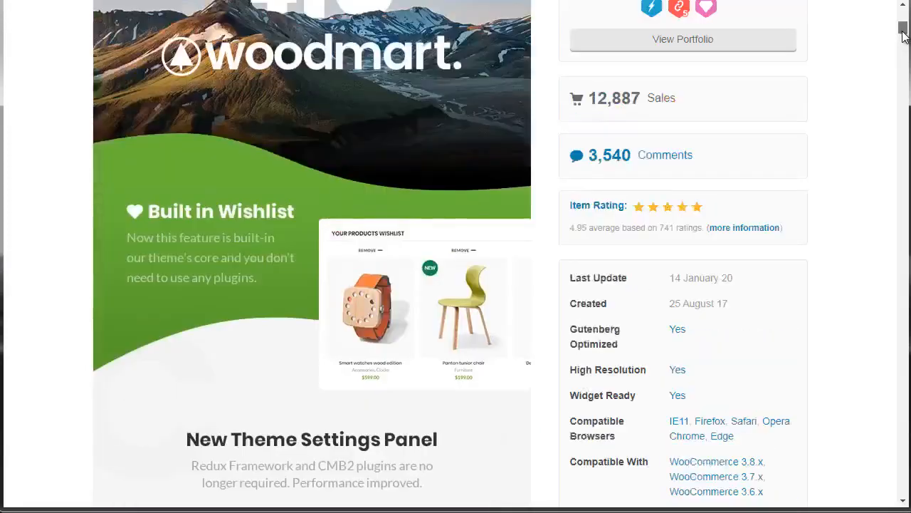
right_click(673, 164)
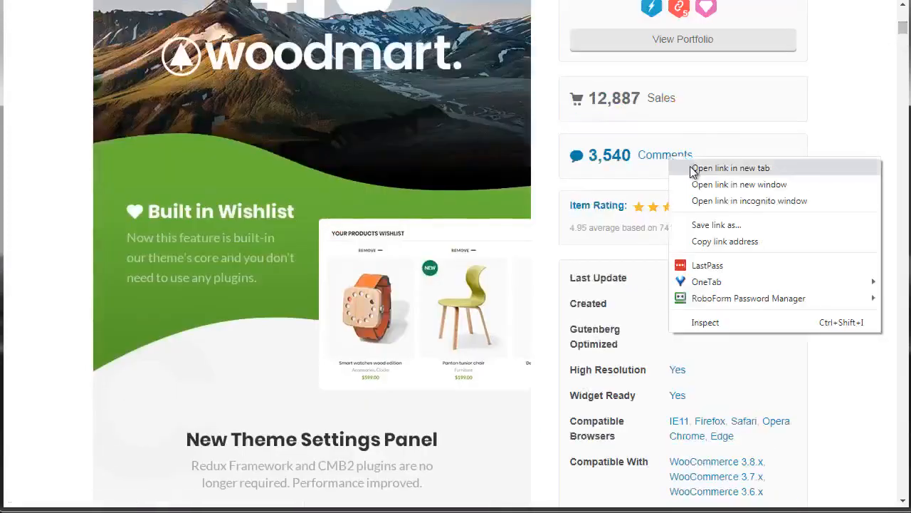
click(692, 170)
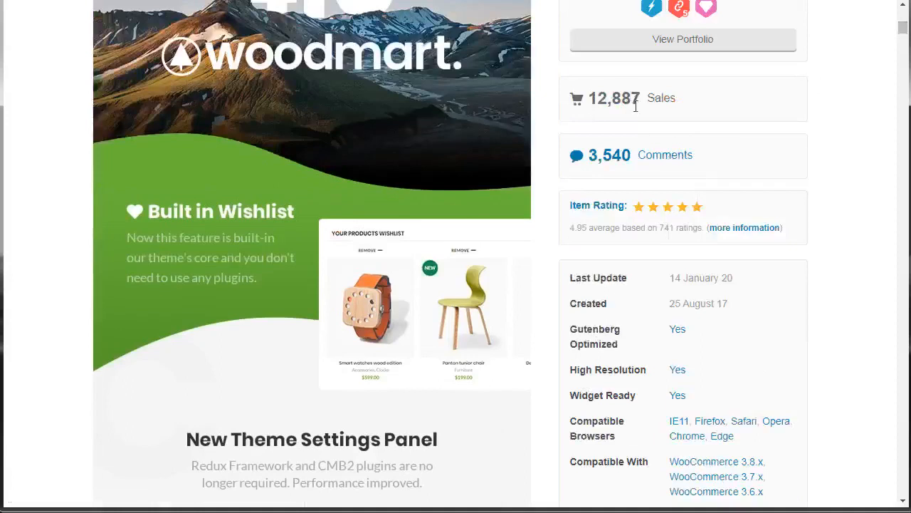
key(ctrl+Tab)
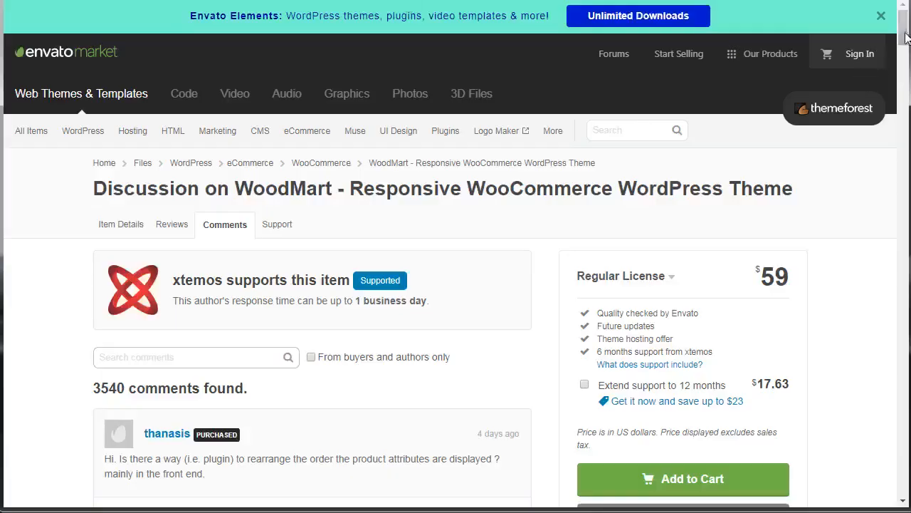
drag(905, 36, 903, 58)
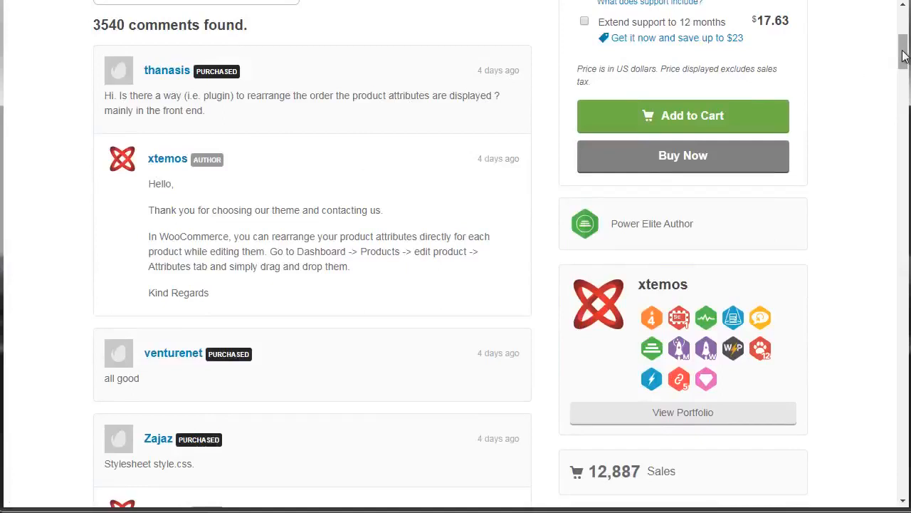
drag(902, 56, 905, 87)
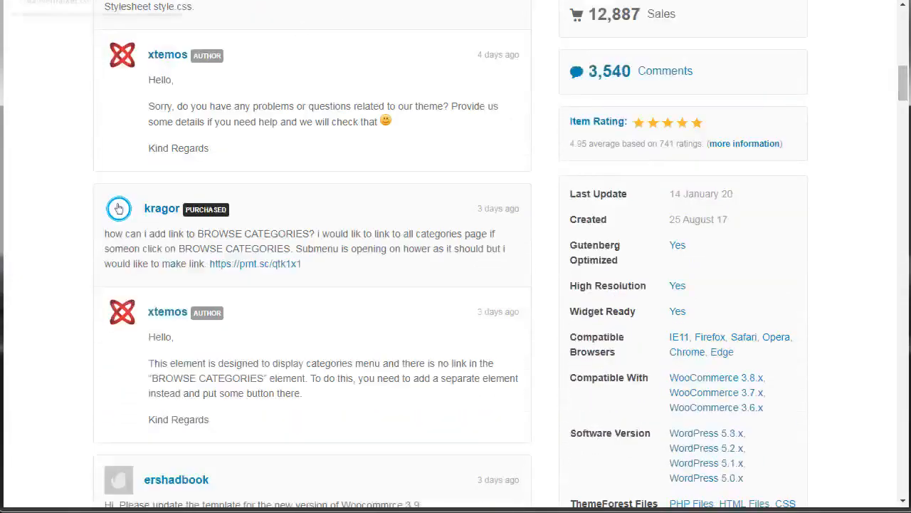
- Switch to Creative Market's "woocommerce" results and look over the themes, filter options and web theme categories
click(93, 0)
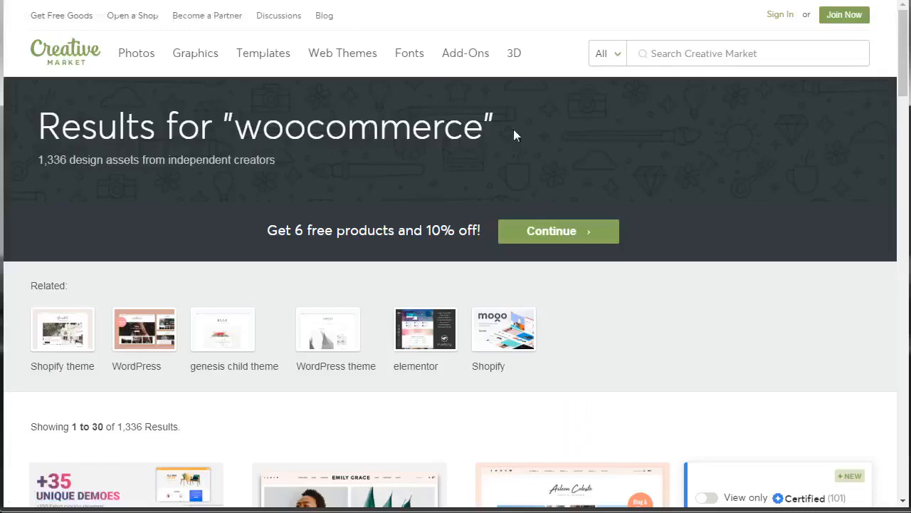
drag(903, 70, 903, 82)
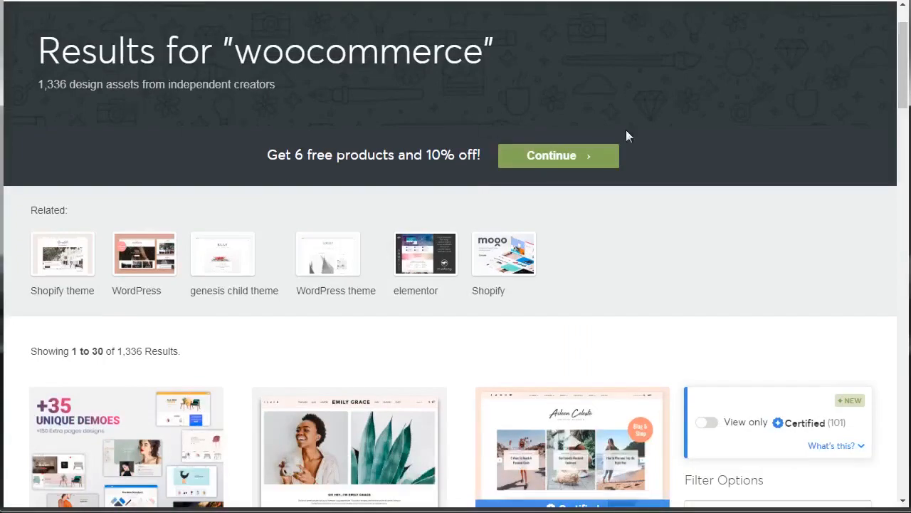
drag(900, 77, 906, 42)
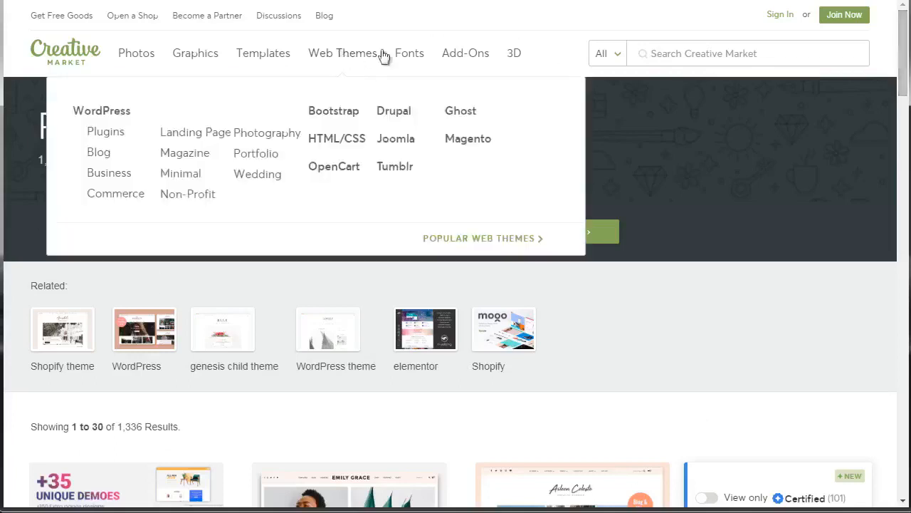
mouse_move(904, 74)
mouse_down()
mouse_move(902, 402)
mouse_move(900, 63)
mouse_up()
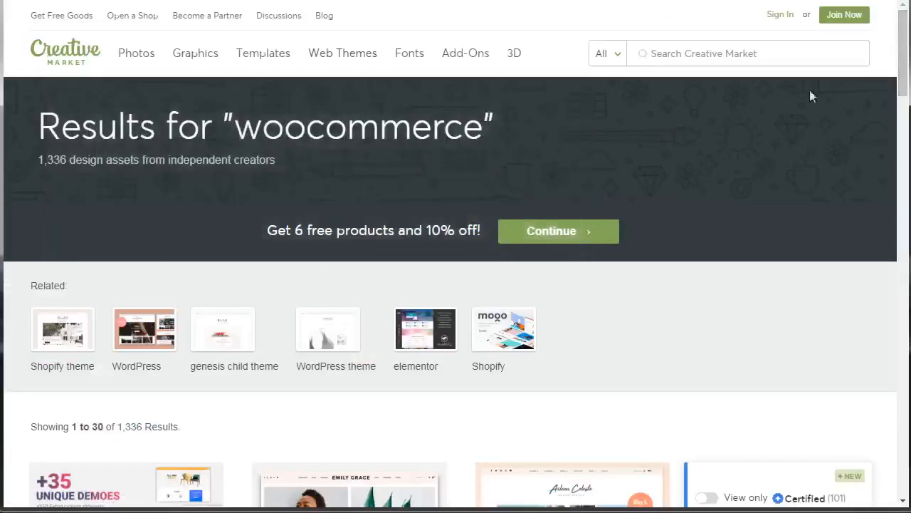
drag(901, 76, 903, 147)
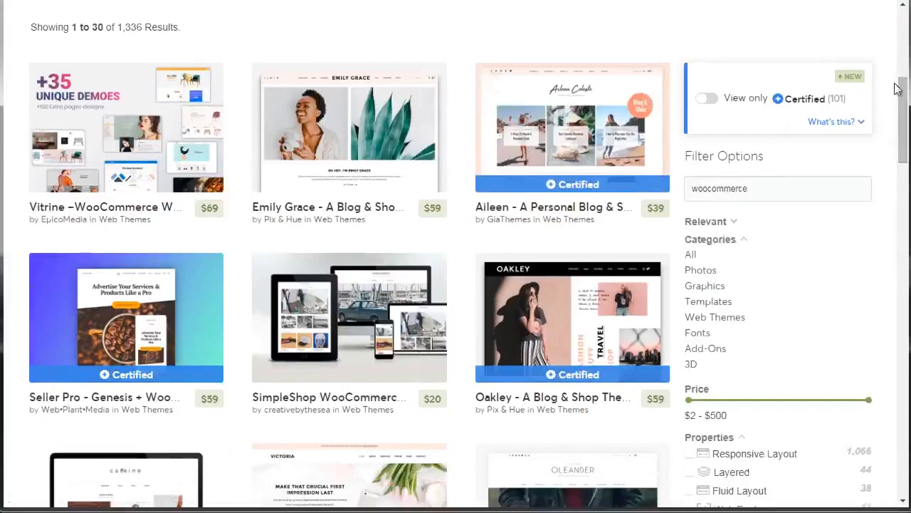
mouse_move(903, 102)
mouse_down()
mouse_move(905, 187)
mouse_move(903, 116)
mouse_up()
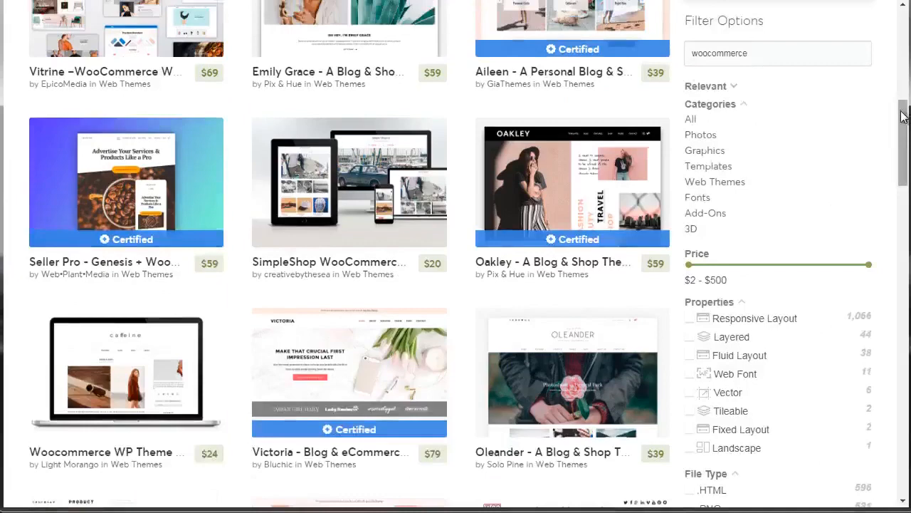
drag(903, 116, 906, 108)
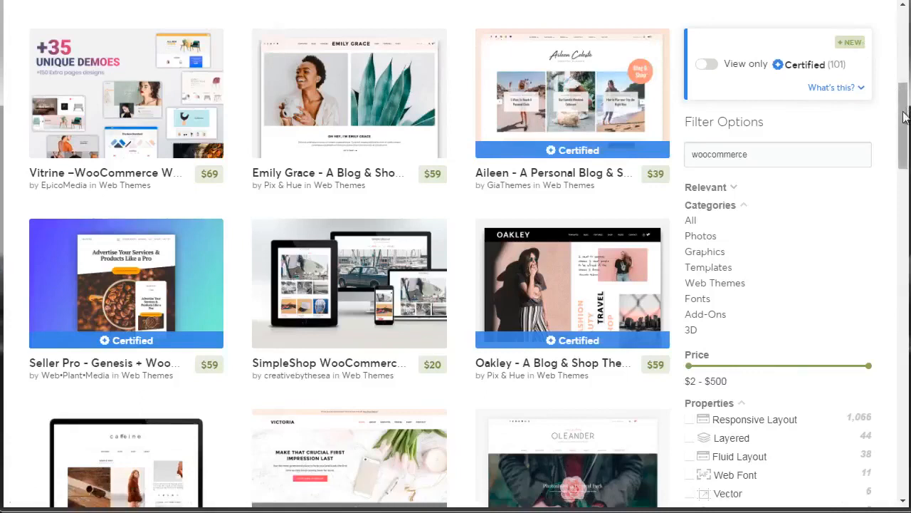
drag(903, 124, 902, 126)
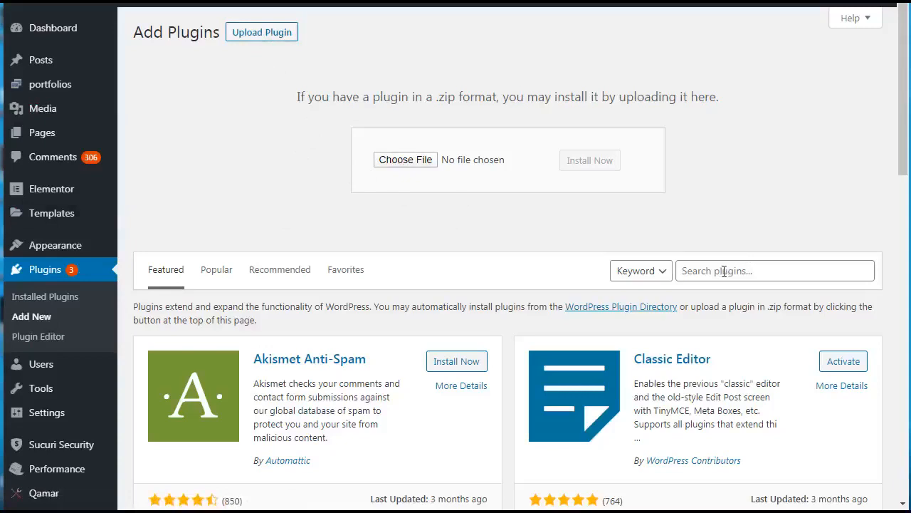
- Search the WordPress plugins for "woocommerce" and install the WooCommerce plugin by Automattic
click(724, 272)
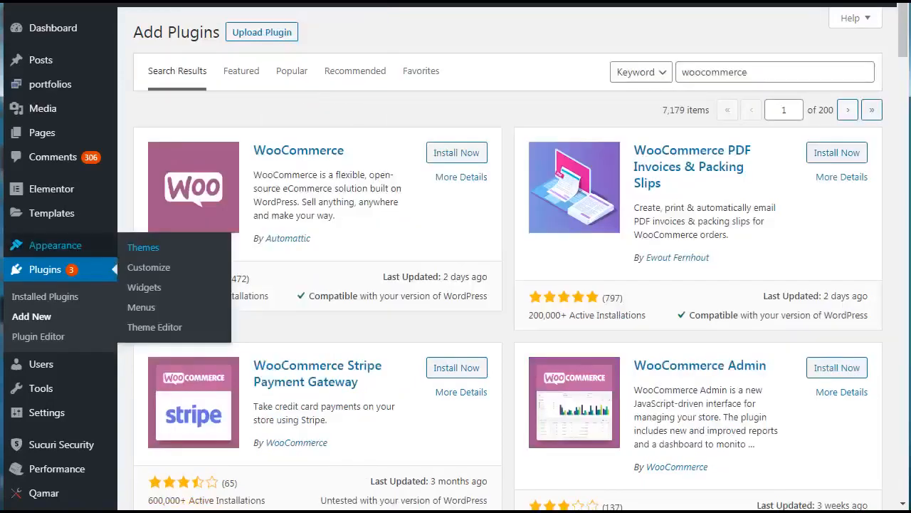
drag(753, 75, 676, 75)
click(383, 86)
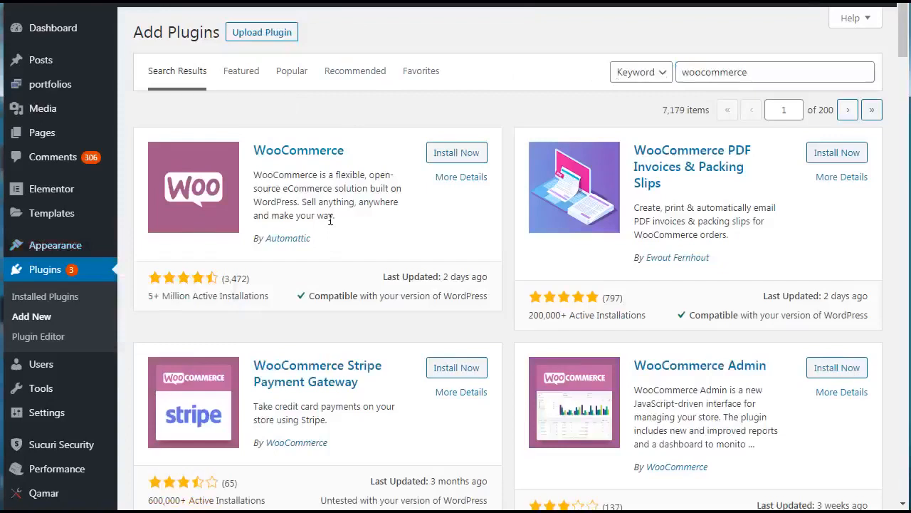
click(458, 155)
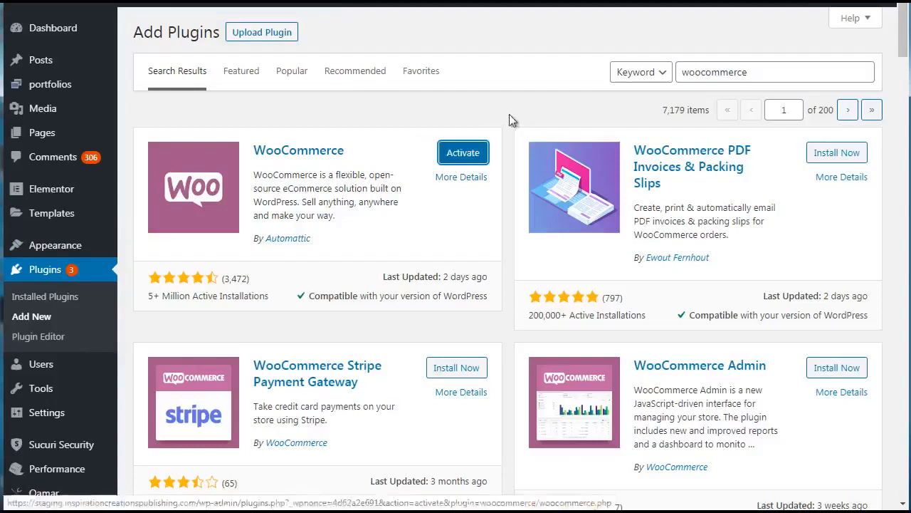
- Activate the WooCommerce plugin and set the store's country to United States (US) in the setup wizard
click(469, 157)
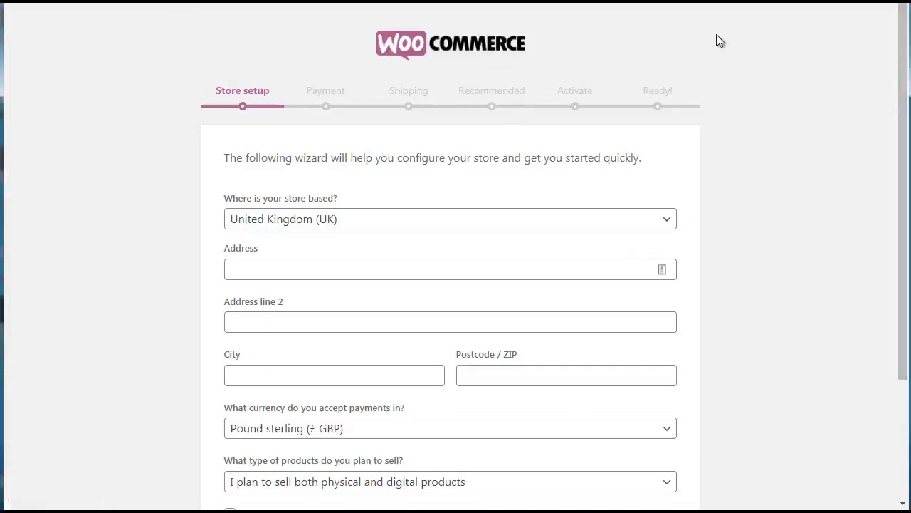
drag(902, 56, 910, 132)
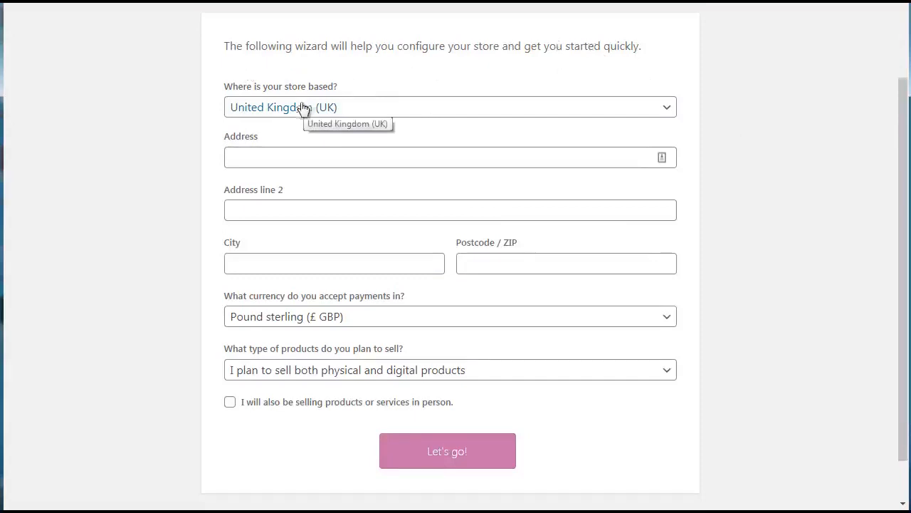
click(346, 114)
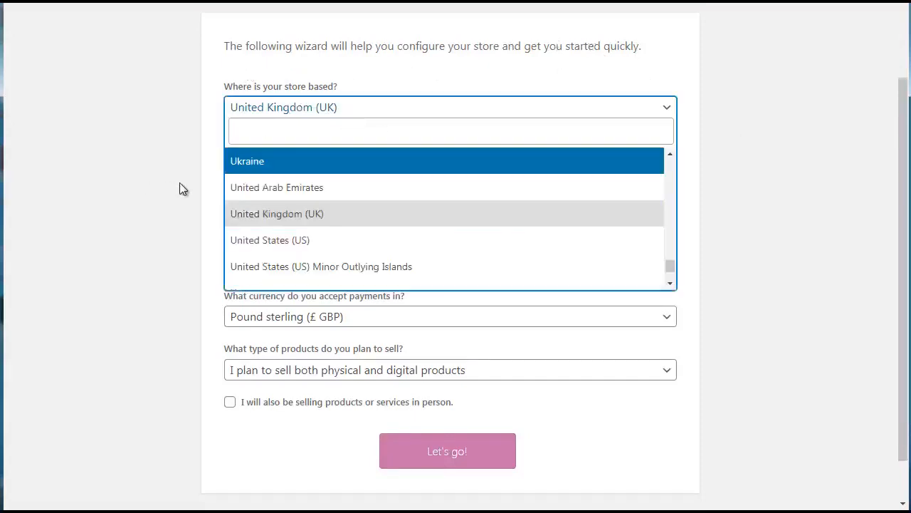
click(277, 241)
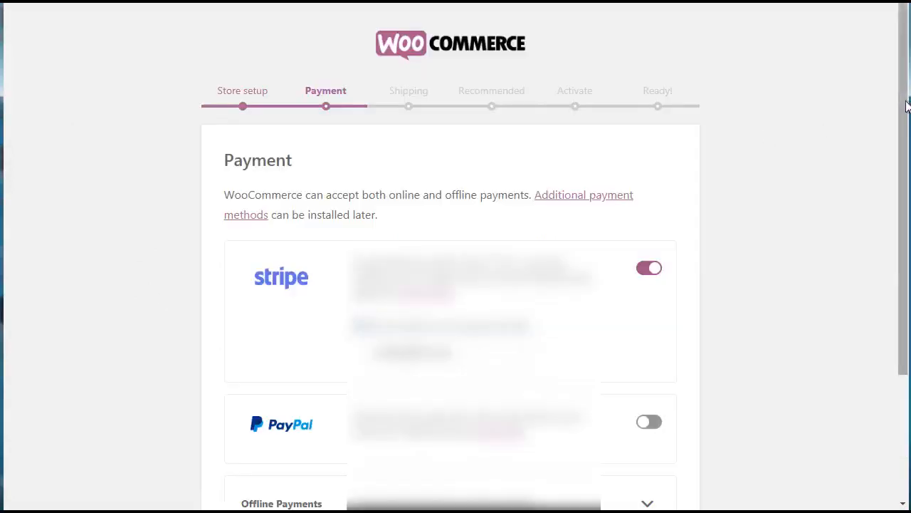
- Turn off Stripe in the wizard's payment options and continue to the shipping setup
scroll(906, 105, down, 2)
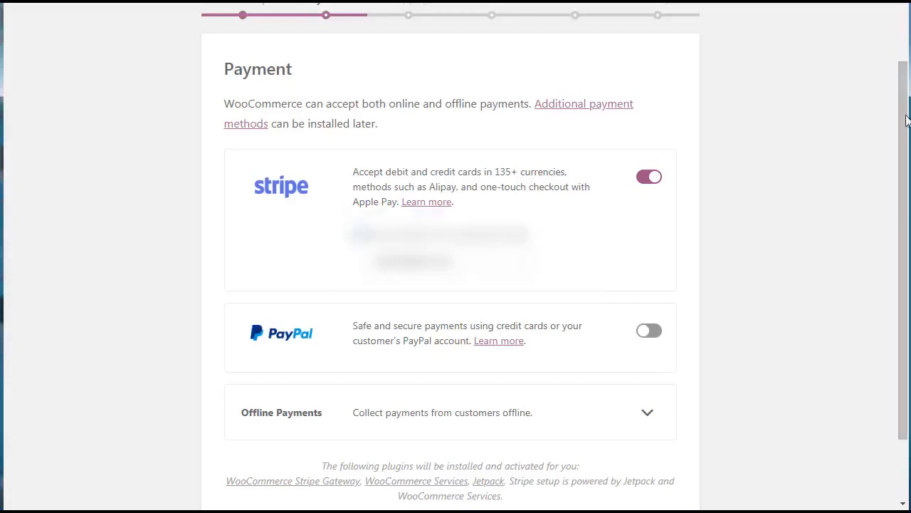
mouse_move(902, 124)
mouse_down()
mouse_move(903, 182)
mouse_move(890, 137)
mouse_up()
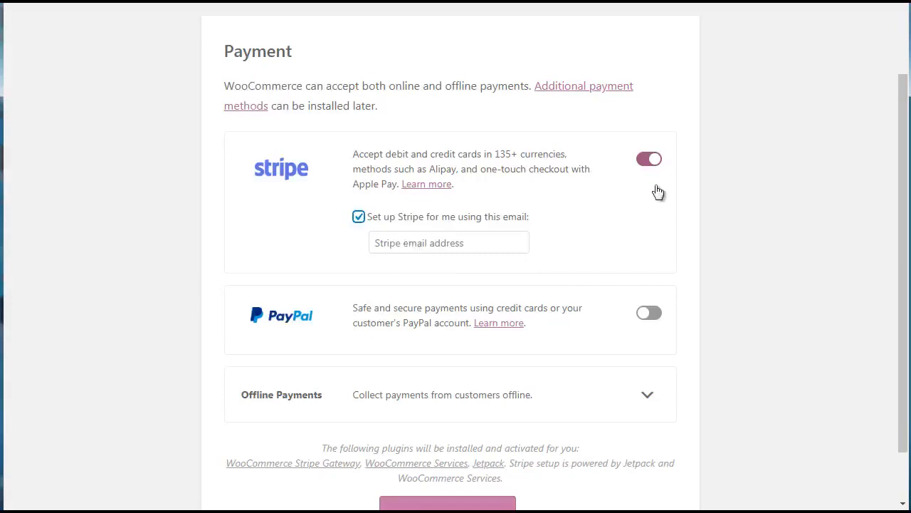
click(650, 161)
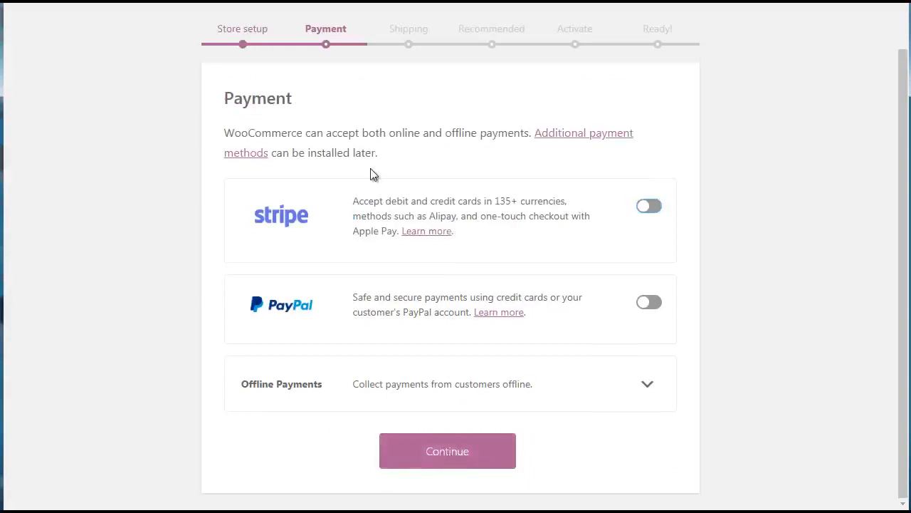
click(456, 450)
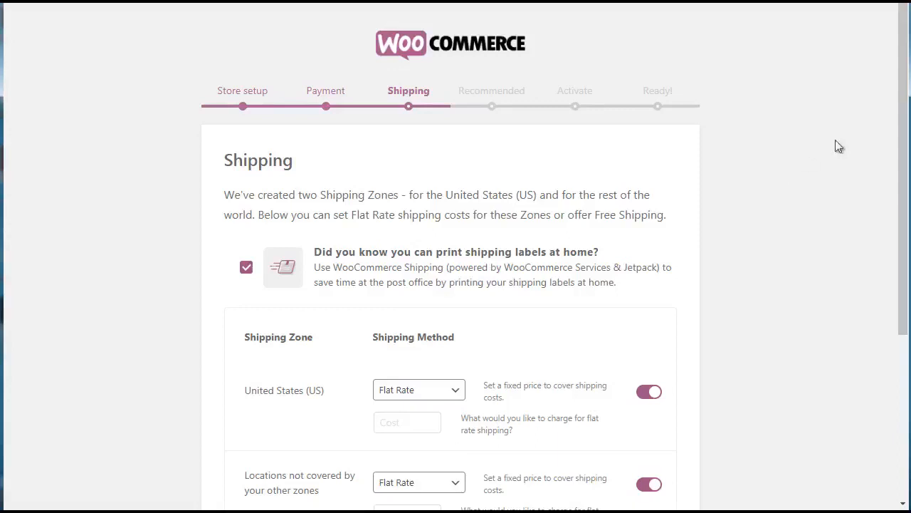
- Set the flat rate shipping cost to 0 for United States (US) and for locations not covered by other zones, and continue
drag(903, 175, 903, 179)
scroll(899, 206, down, 3)
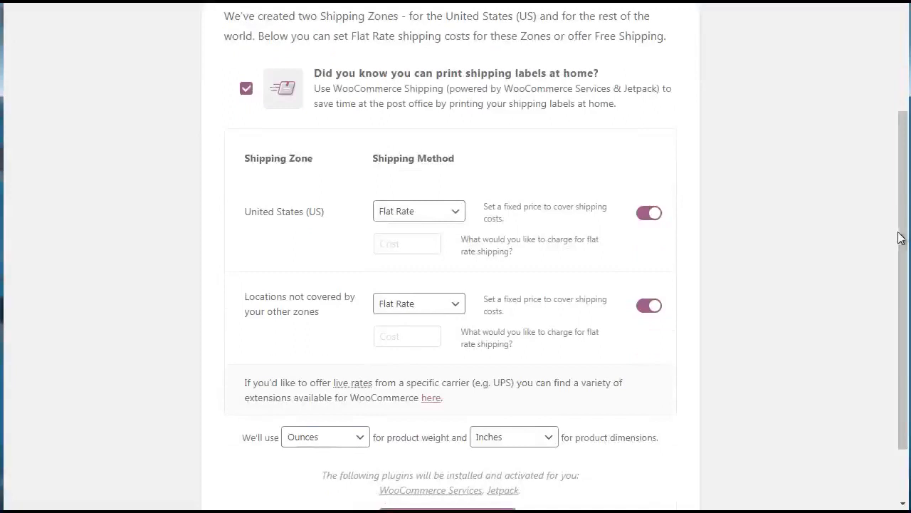
mouse_move(904, 242)
mouse_down()
mouse_move(910, 196)
mouse_move(910, 252)
mouse_up()
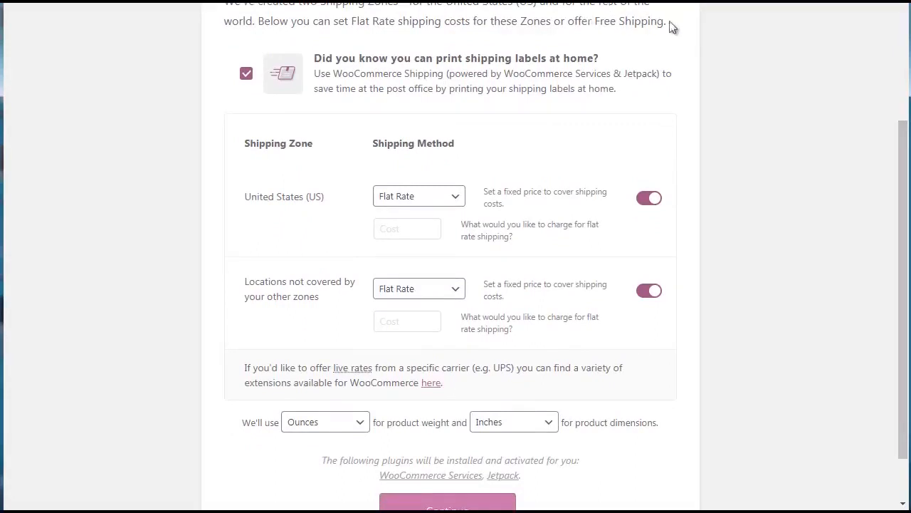
scroll(906, 177, down, 1)
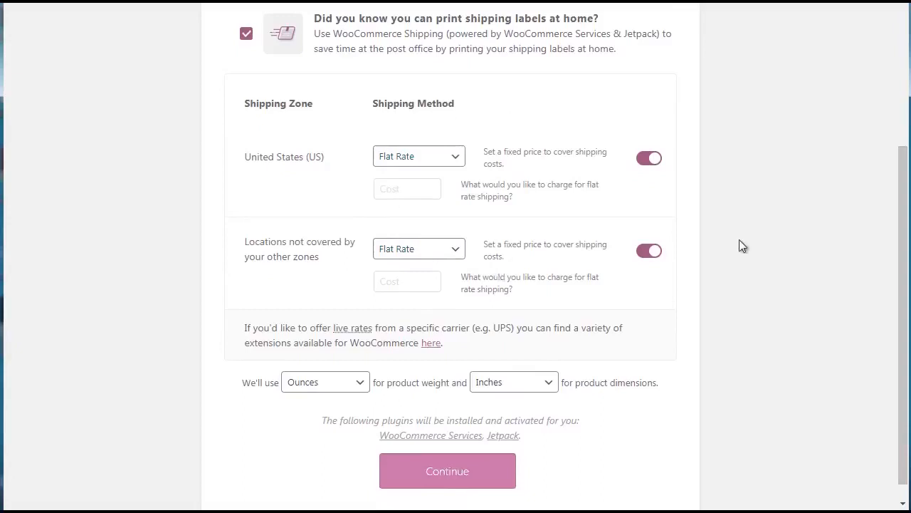
click(450, 475)
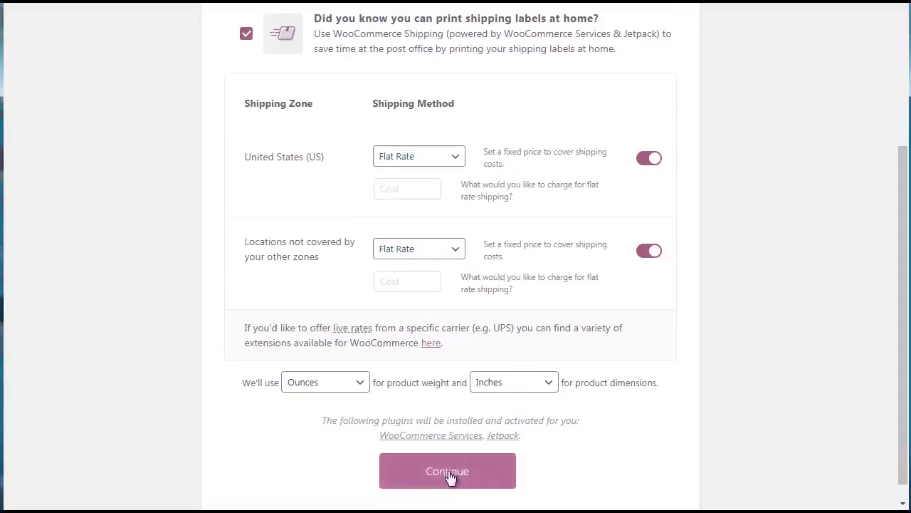
click(457, 479)
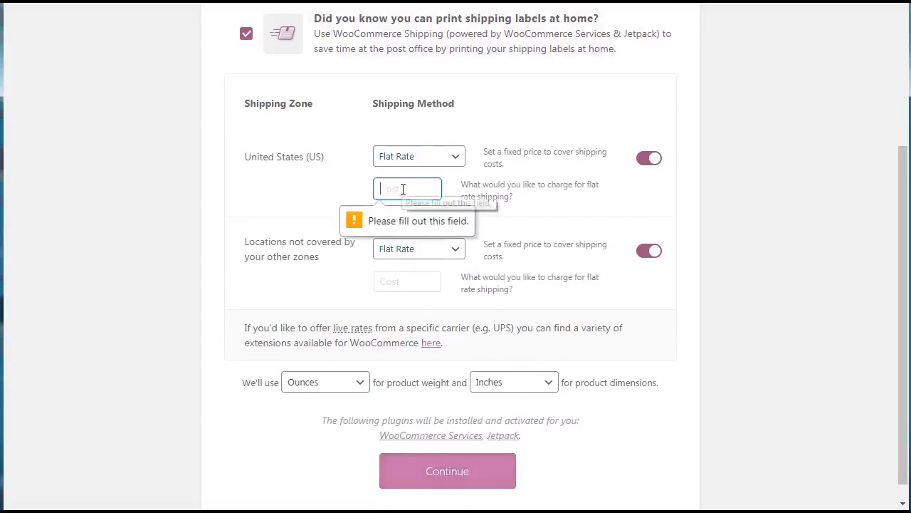
text(0)
key(ctrl+a)
key(ctrl+c)
click(397, 280)
key(ctrl+v)
click(465, 477)
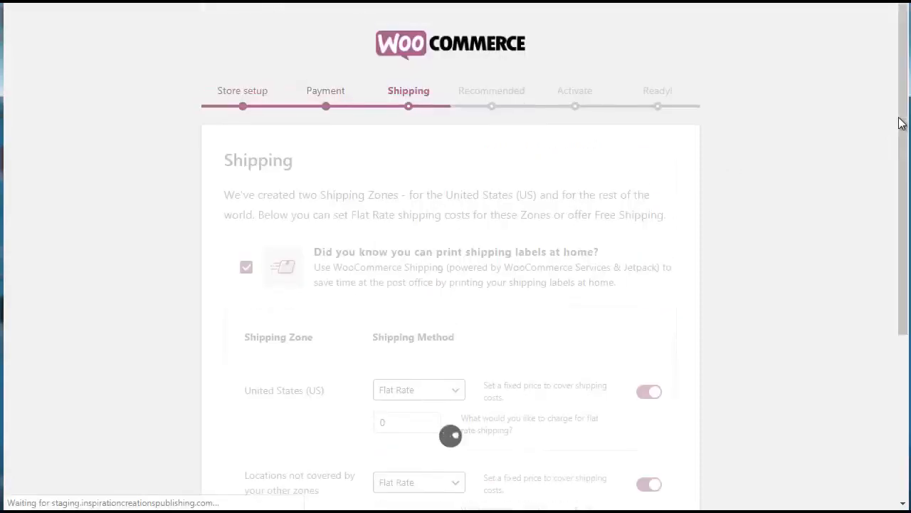
- Deselect Storefront Theme, Automated Taxes, Mailchimp and Facebook among the recommended features, keeping only WooCommerce Admin, and continue
drag(900, 123, 901, 156)
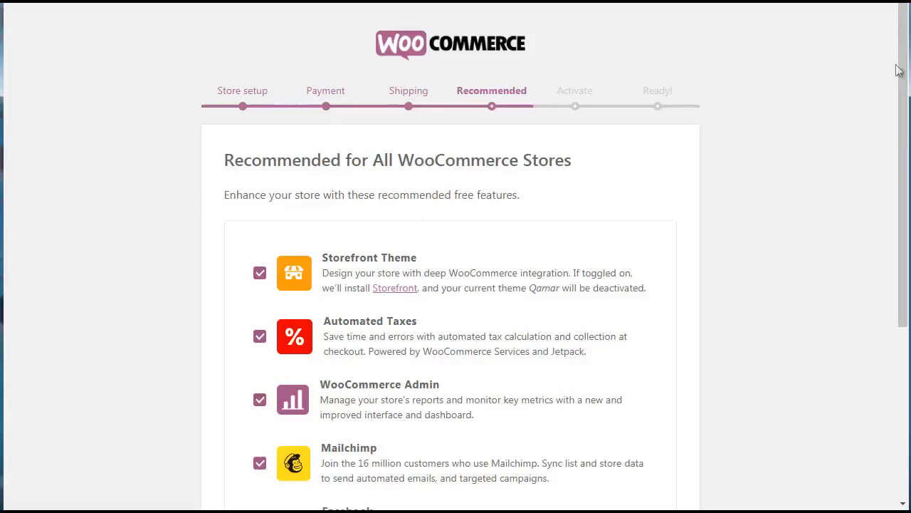
scroll(896, 156, down, 2)
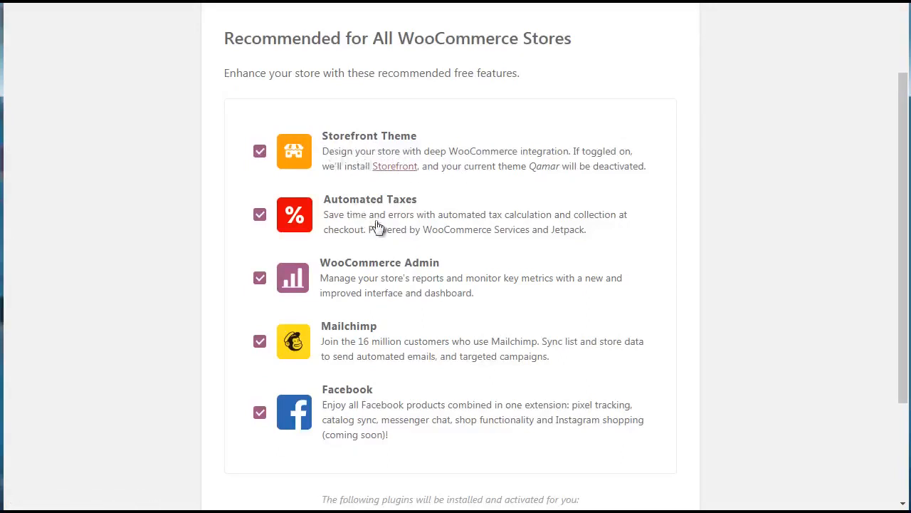
click(259, 153)
click(261, 345)
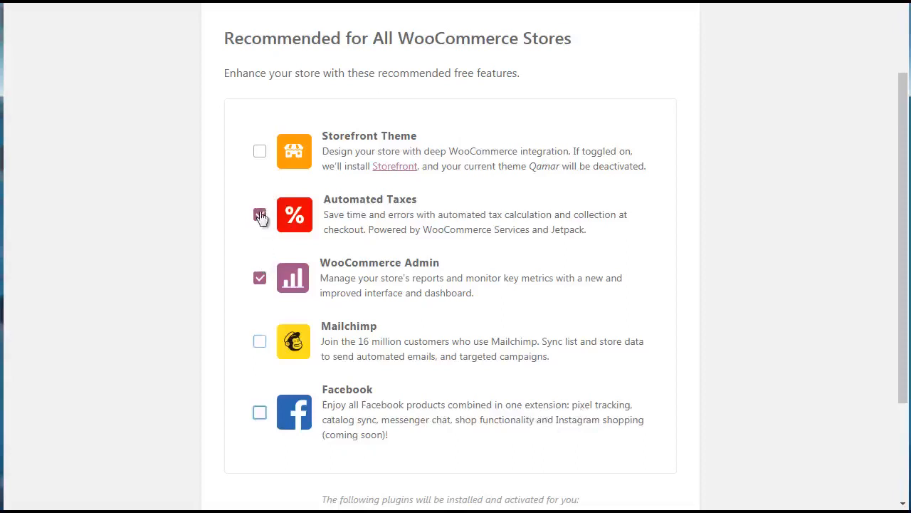
click(260, 215)
drag(902, 186, 902, 235)
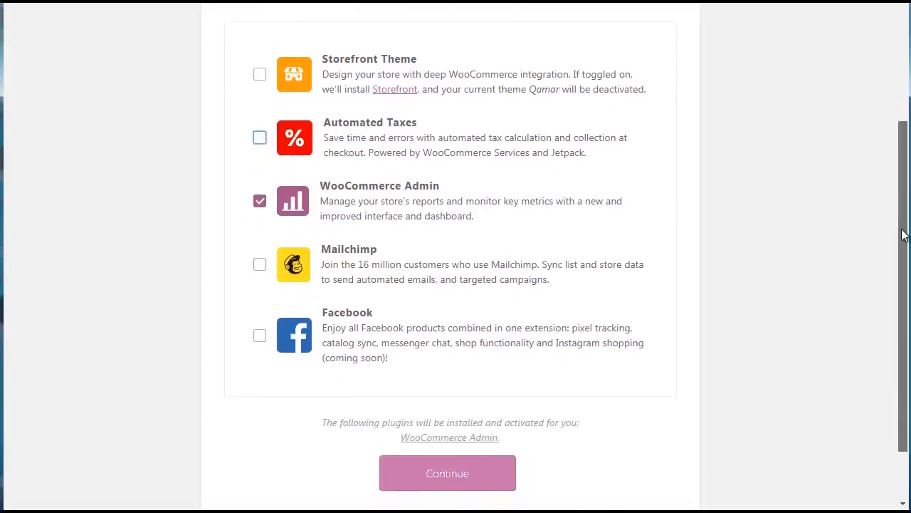
click(445, 475)
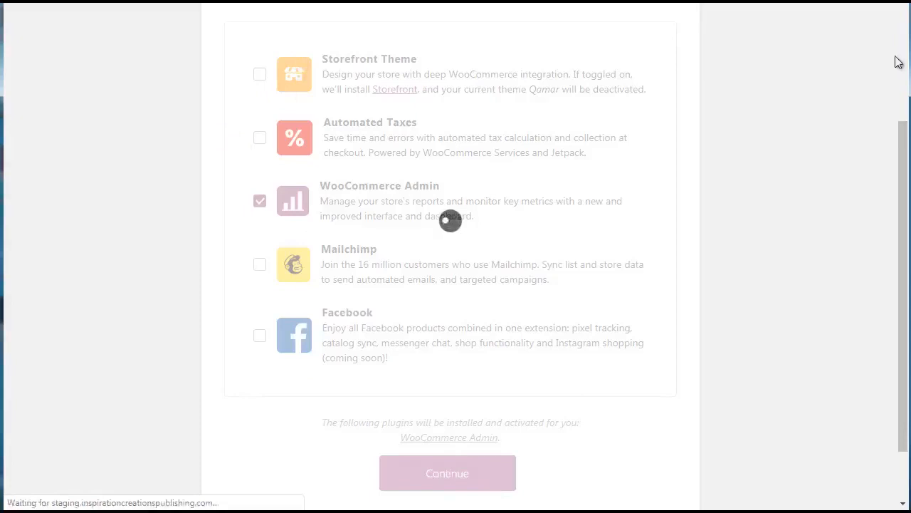
- Skip the Jetpack connection and leave the completed setup wizard for the WordPress dashboard
scroll(900, 65, up, 3)
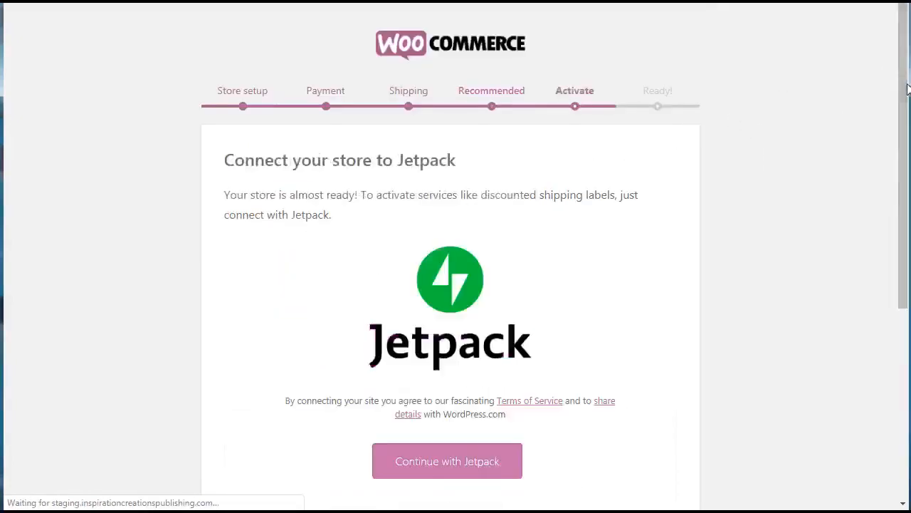
drag(906, 88, 909, 165)
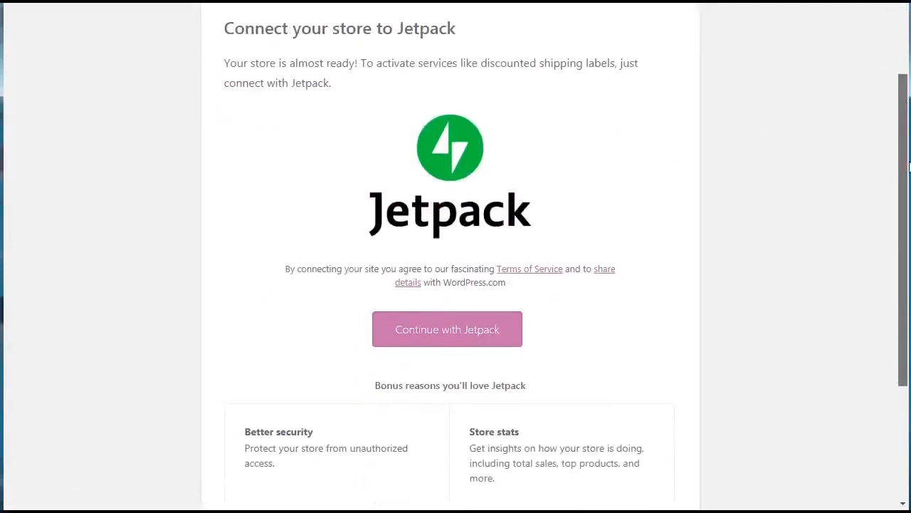
drag(909, 165, 904, 282)
click(465, 477)
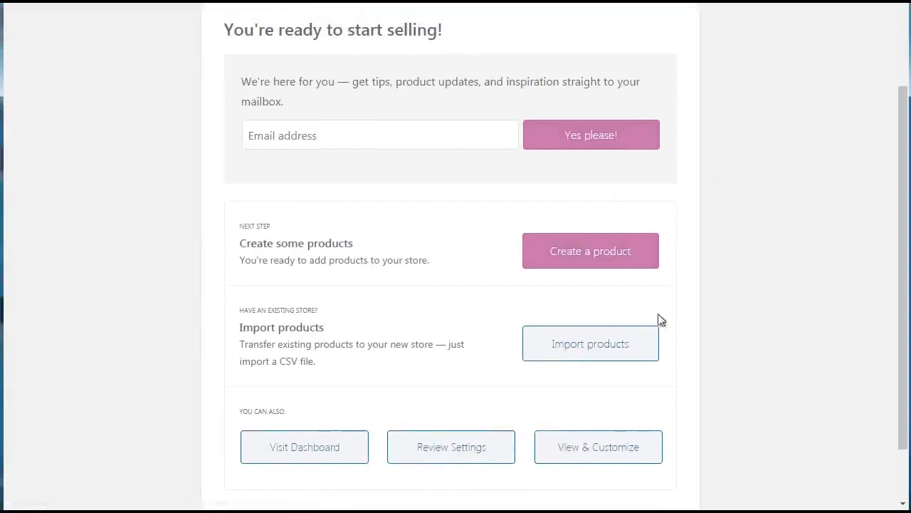
drag(900, 328, 909, 427)
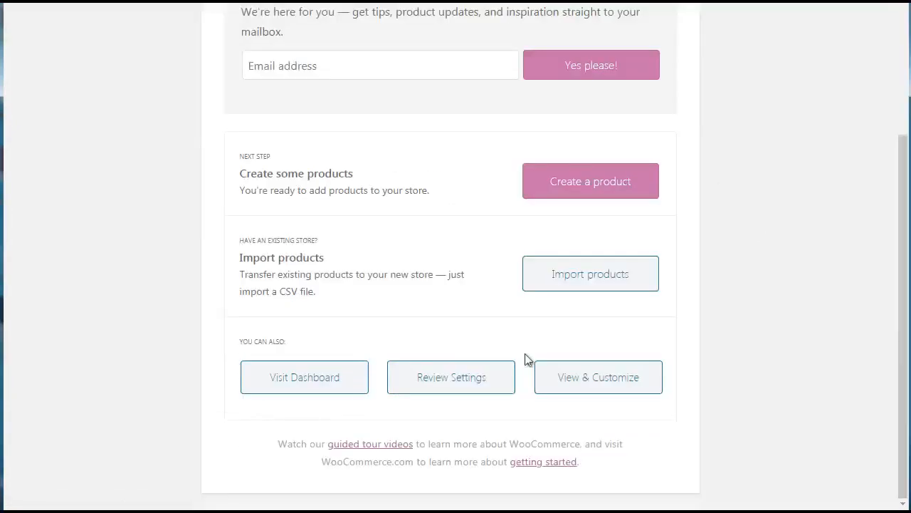
click(322, 383)
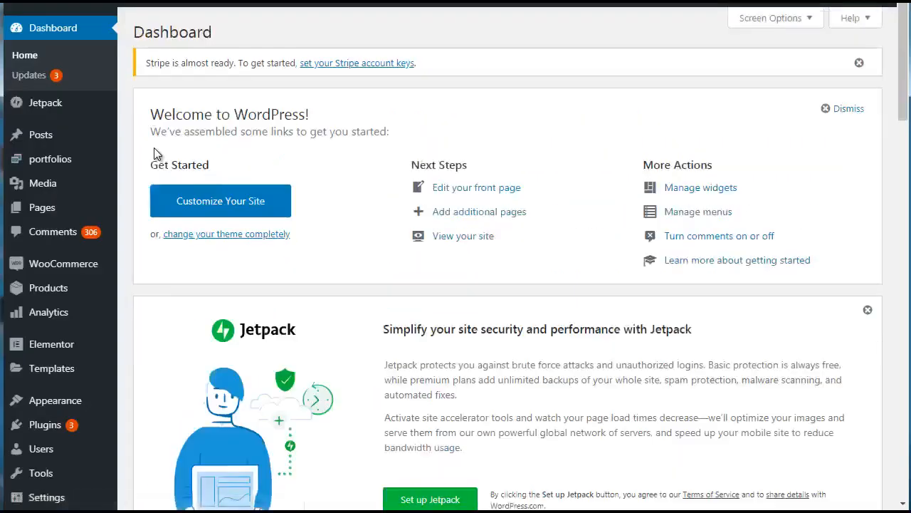
- Dismiss the Stripe account keys notice and look over the WooCommerce and Products options
click(859, 62)
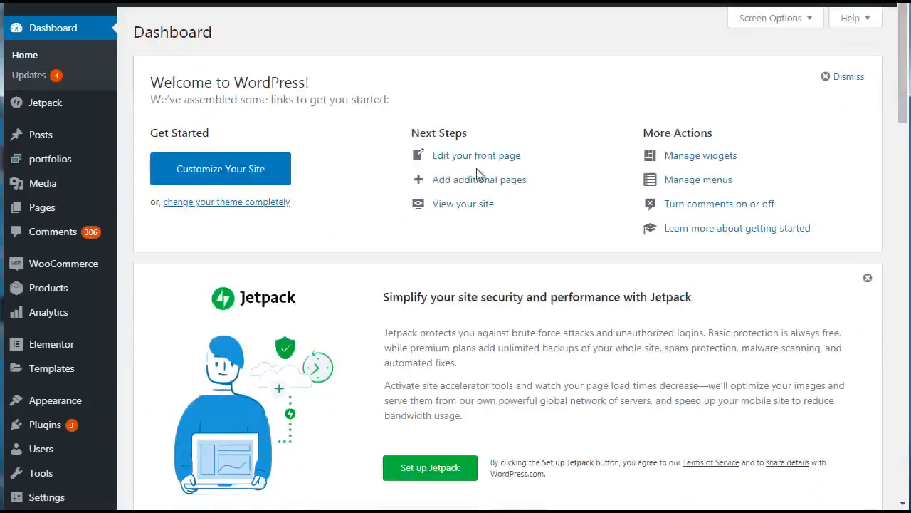
mouse_move(95, 269)
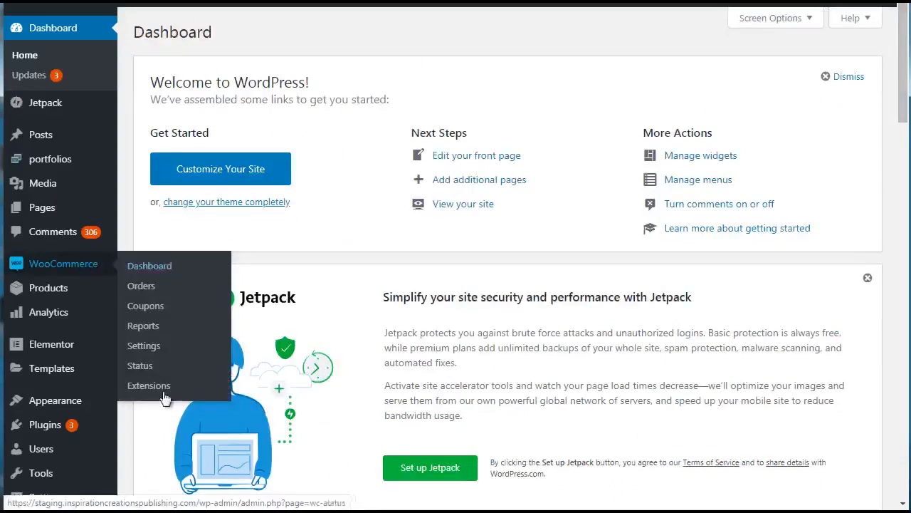
mouse_move(38, 299)
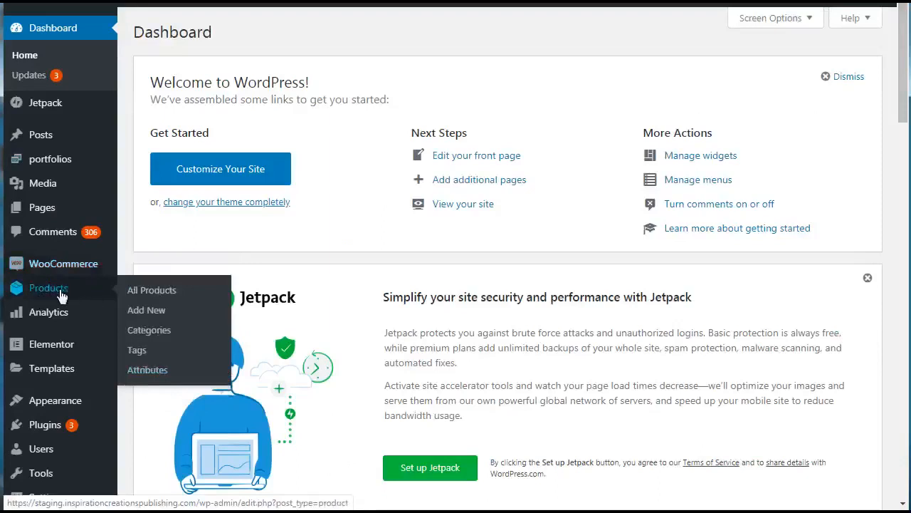
mouse_move(64, 265)
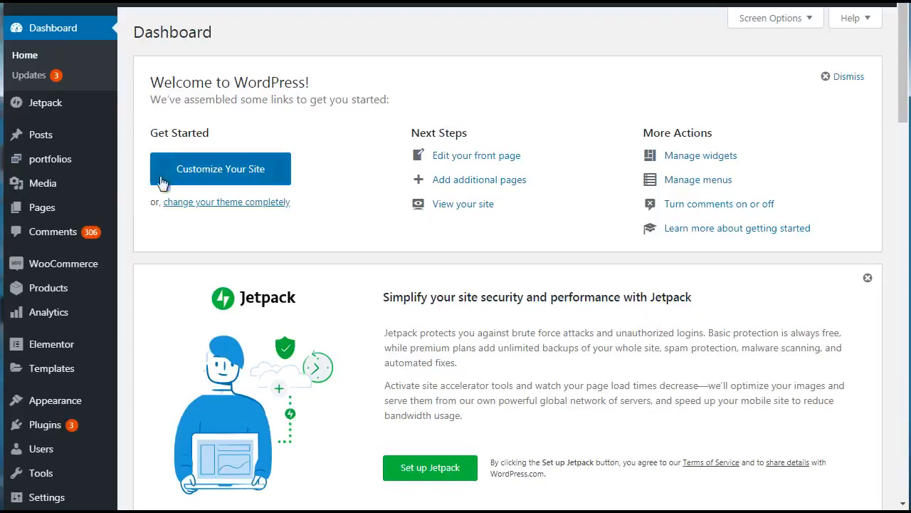
- Open the upload form for adding a .zip theme and look over the featured themes
mouse_move(84, 408)
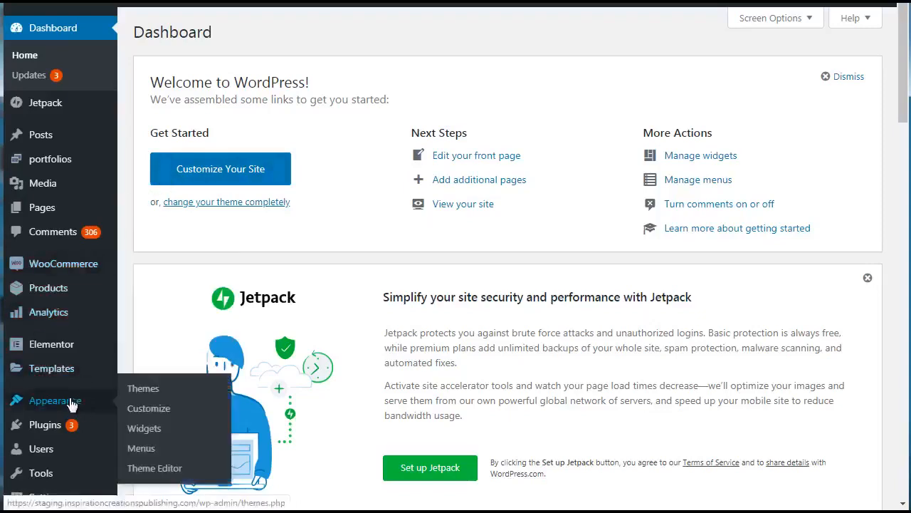
click(184, 202)
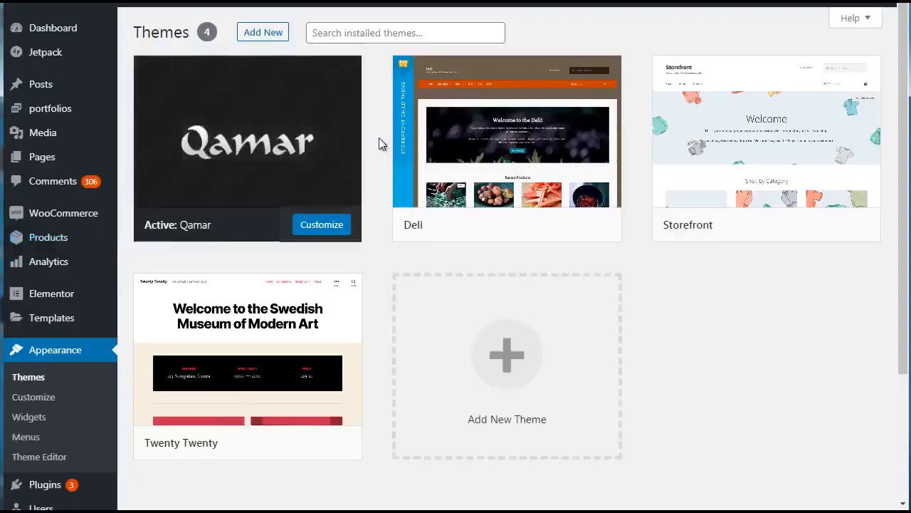
click(277, 40)
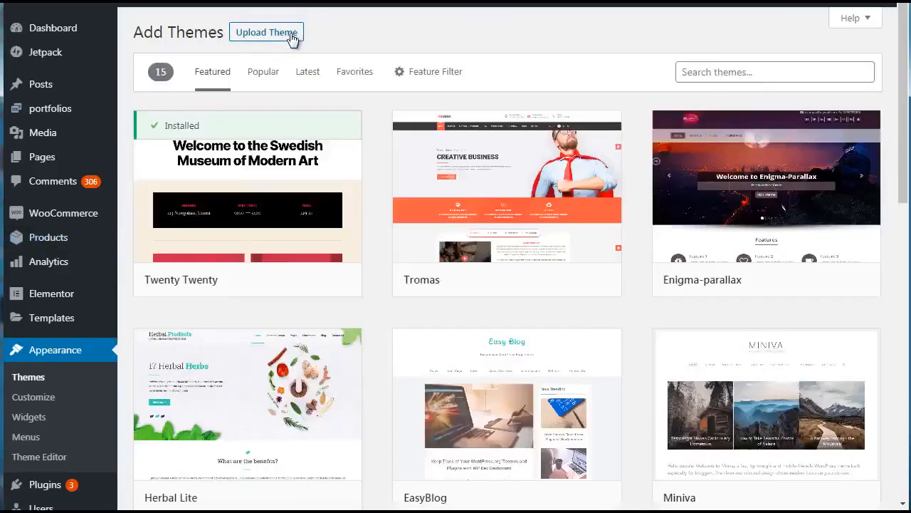
click(293, 36)
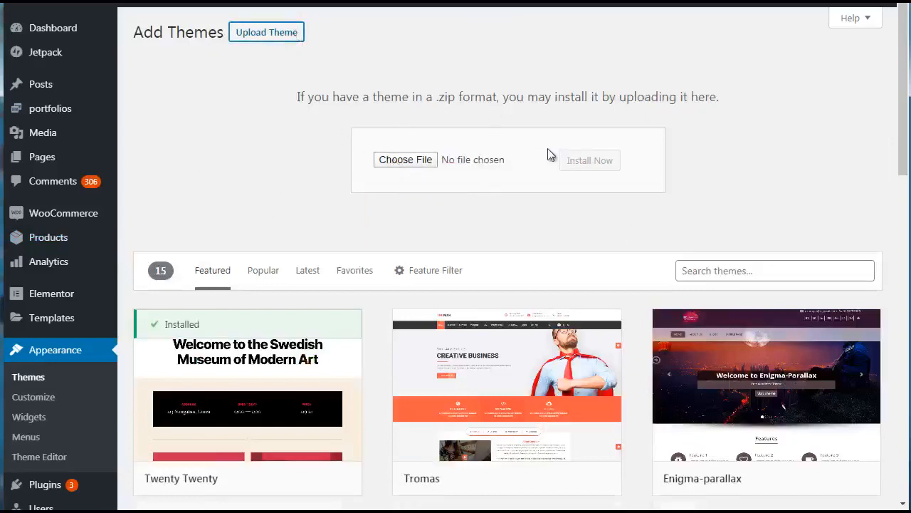
scroll(897, 265, down, 2)
scroll(897, 265, down, 5)
scroll(318, 115, up, 7)
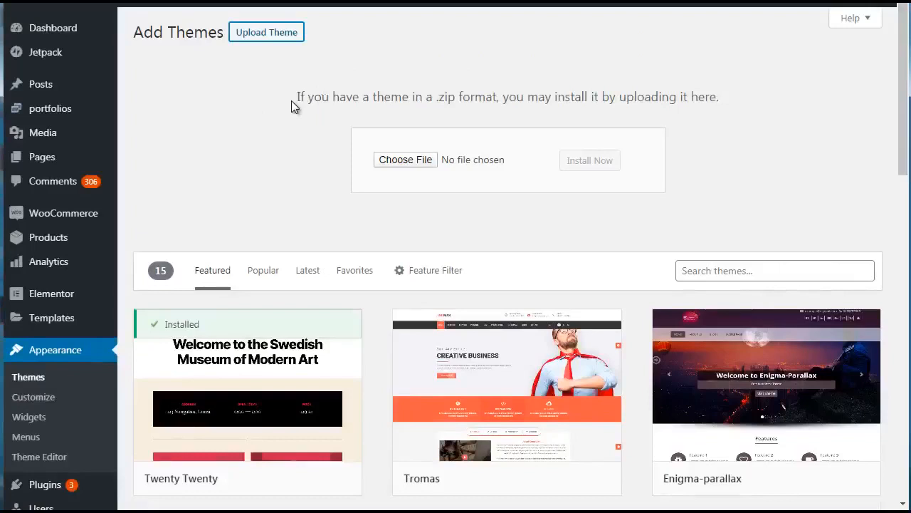
- Return to the installed themes and activate the Deli theme
click(41, 380)
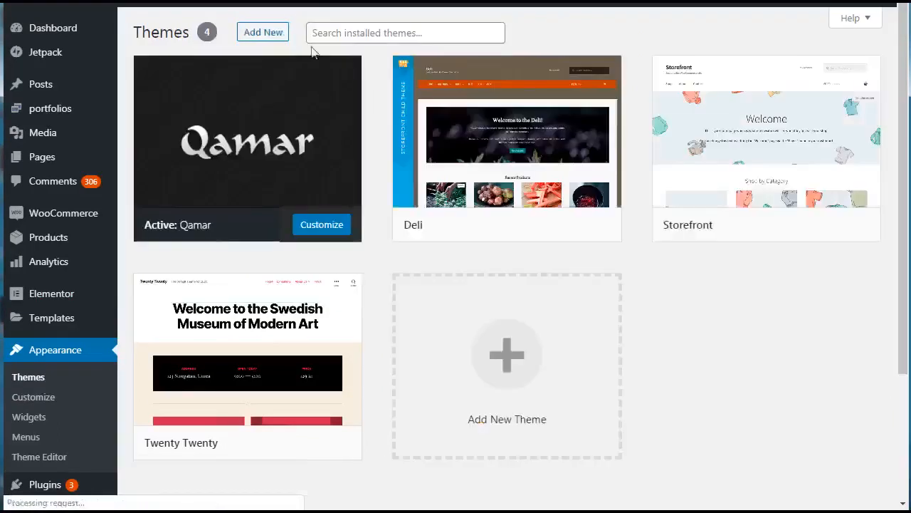
mouse_move(474, 124)
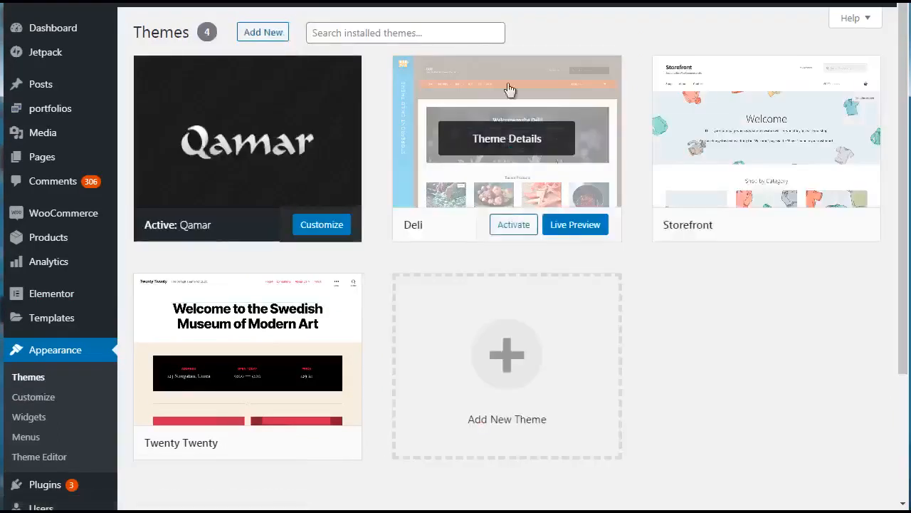
click(514, 227)
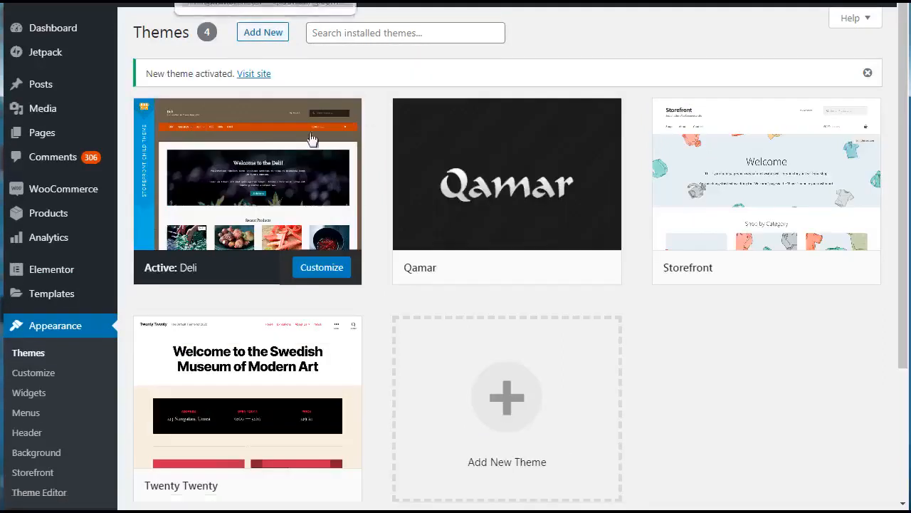
mouse_move(212, 209)
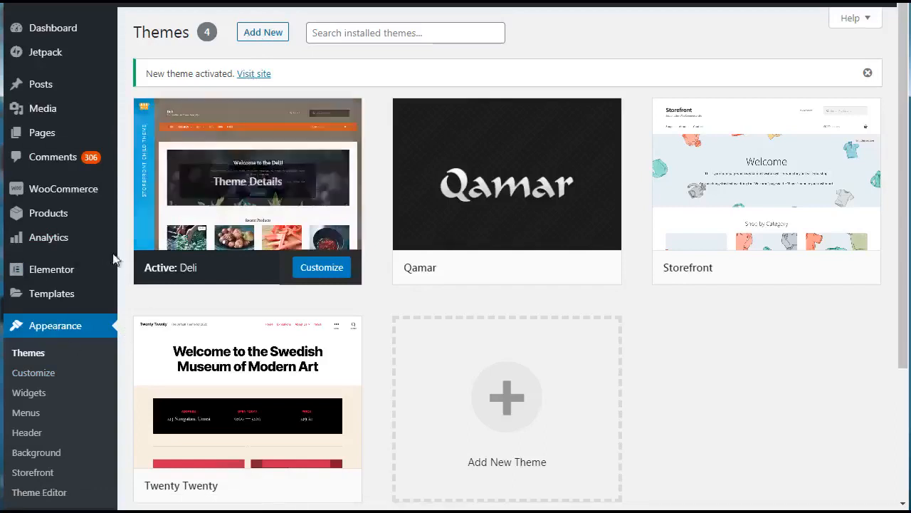
- Examine the WooCommerce dashboard's performance figures and charts, and view the store's orders page
click(80, 195)
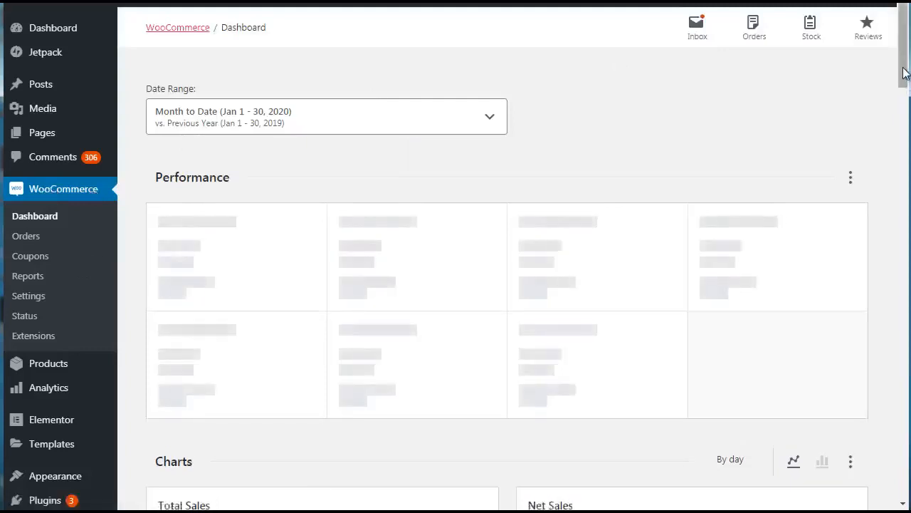
scroll(903, 71, down, 1)
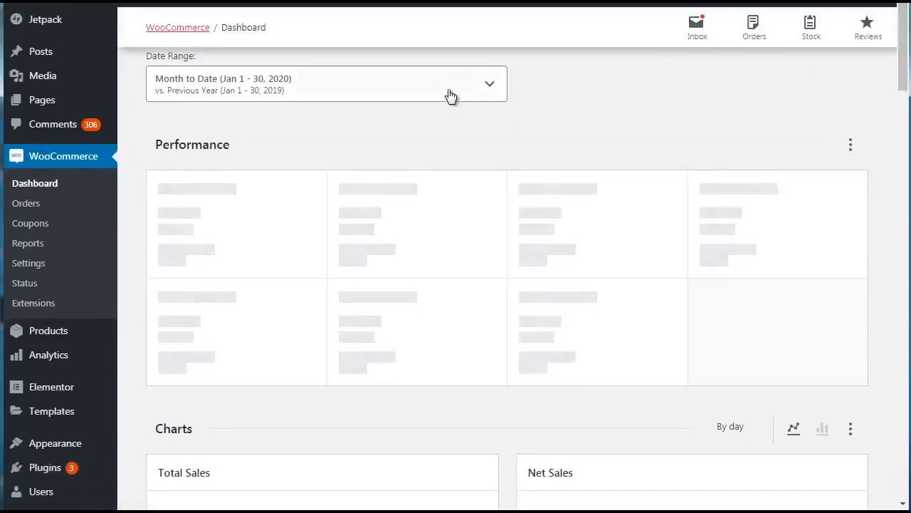
drag(903, 81, 900, 282)
drag(902, 208, 895, 84)
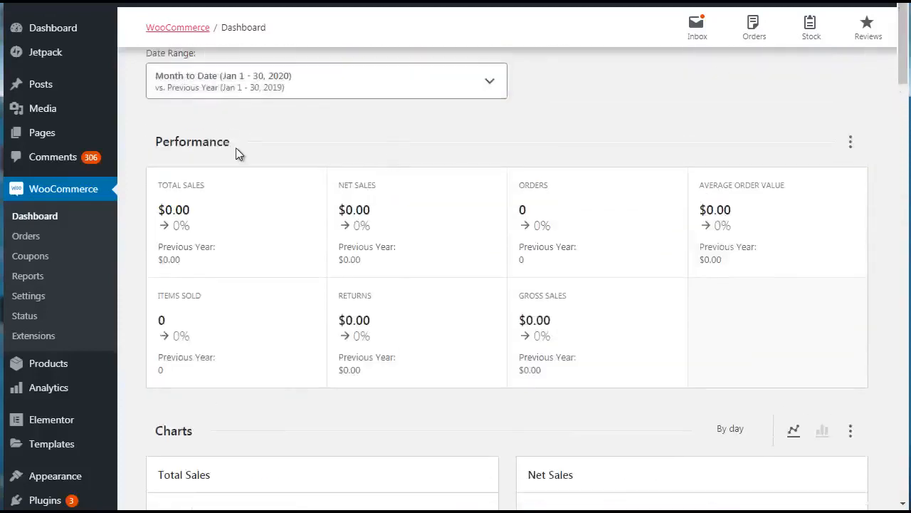
click(29, 240)
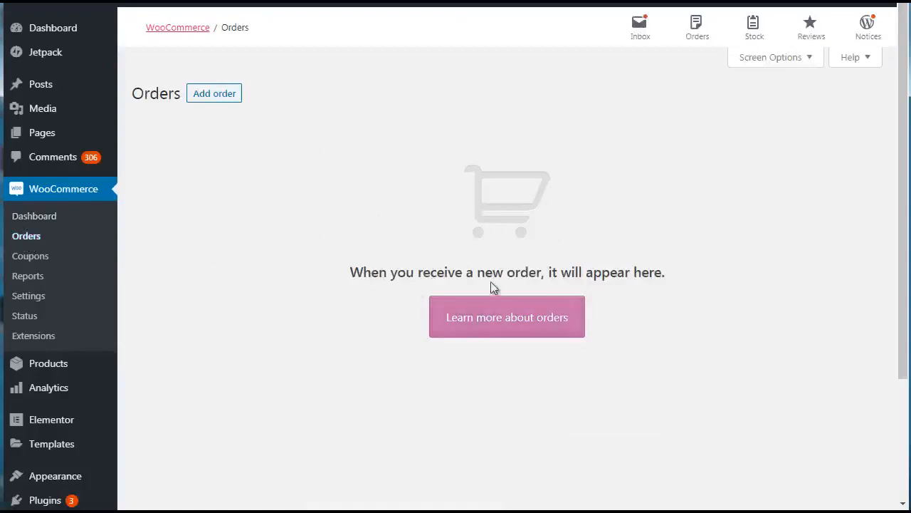
- Start creating the store's first coupon and generate random coupon codes for it several times
click(20, 261)
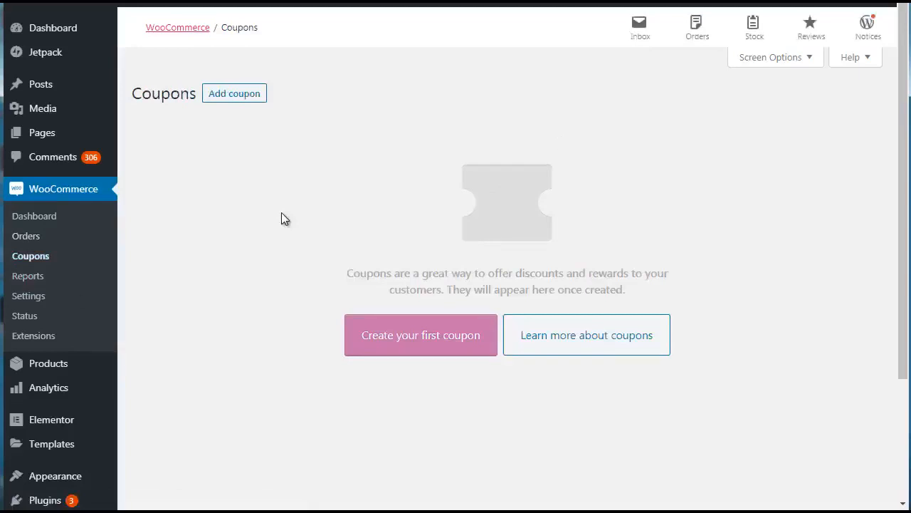
click(383, 350)
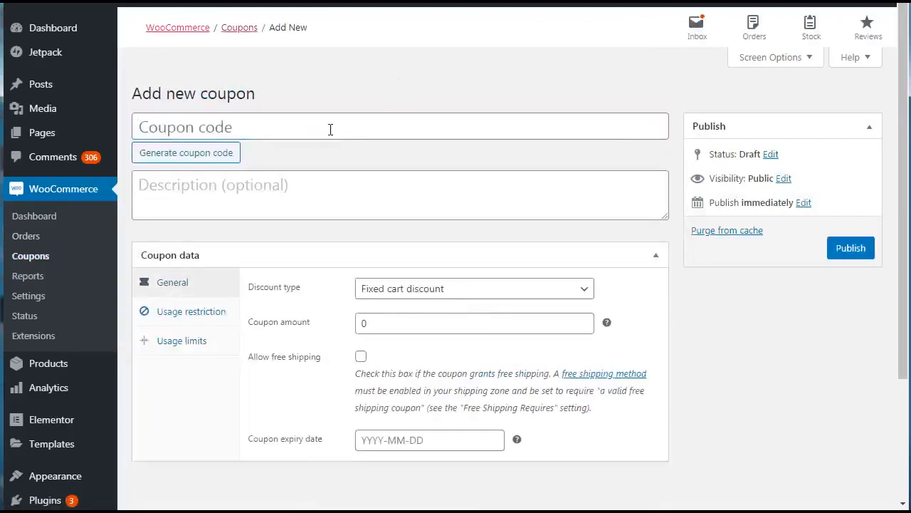
click(205, 159)
click(204, 159)
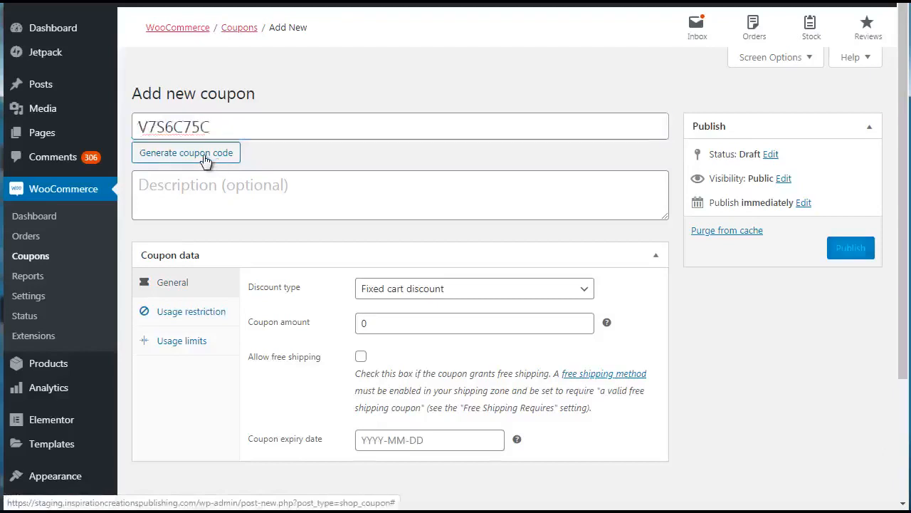
click(204, 160)
click(205, 159)
click(205, 159)
click(205, 160)
click(204, 159)
click(204, 160)
click(204, 159)
- Replace the generated coupon code with the custom code BLACKFRIDAY50
drag(218, 126, 119, 134)
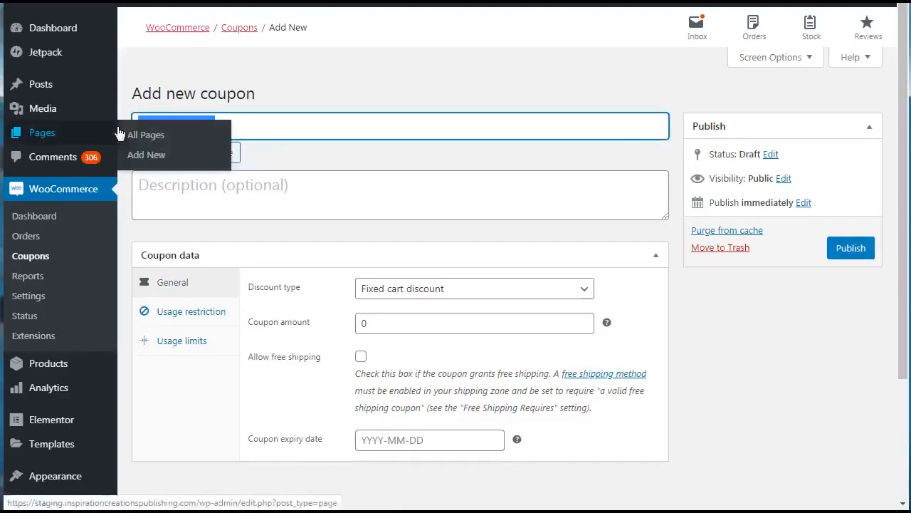
text(BLAC)
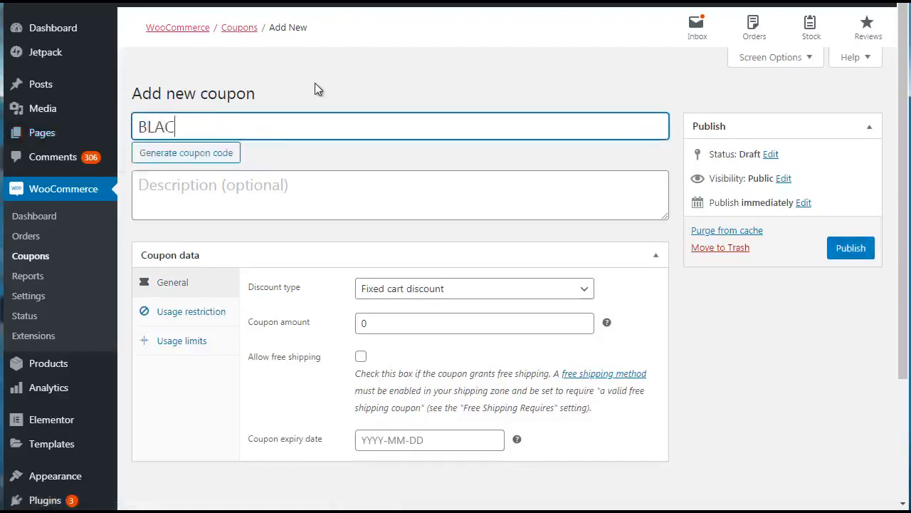
text(KFRIDAY40)
key(BackSpace)
key(BackSpace)
text(50)
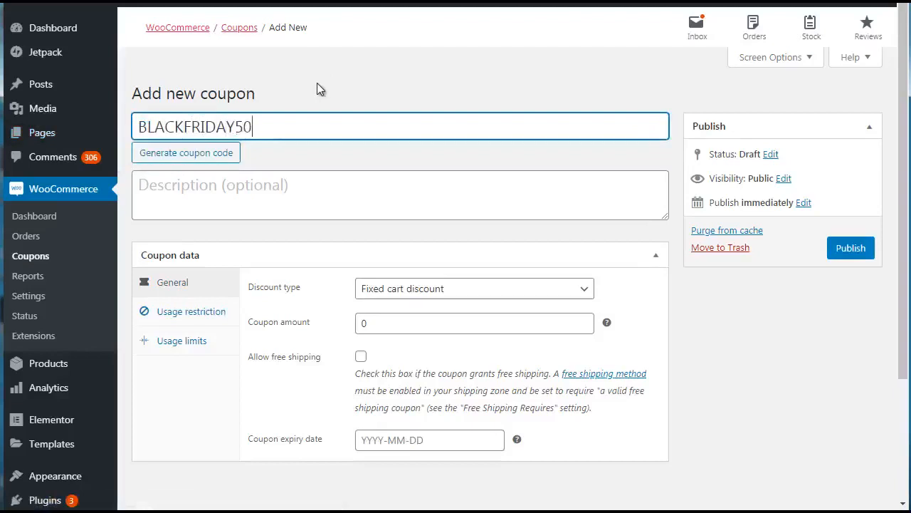
- Clear the custom coupon code and generate a random one in its place
key(ctrl+a)
key(BackSpace)
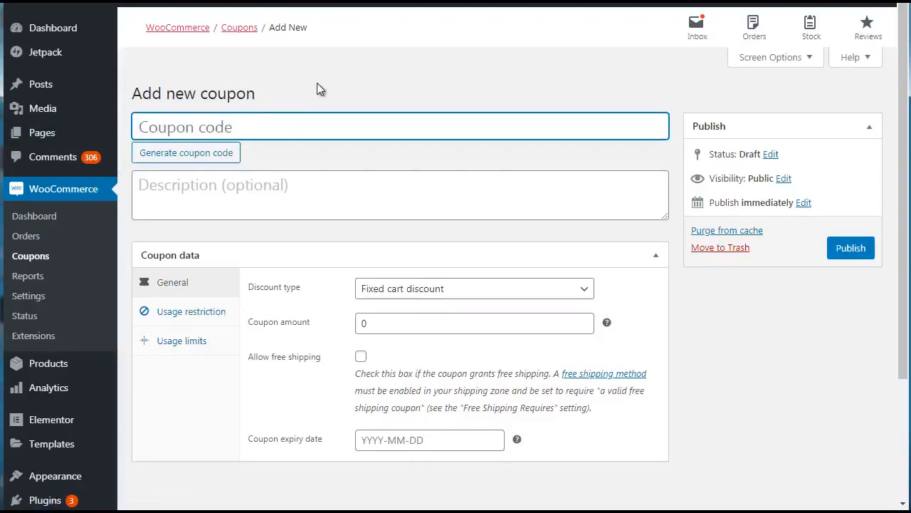
click(186, 155)
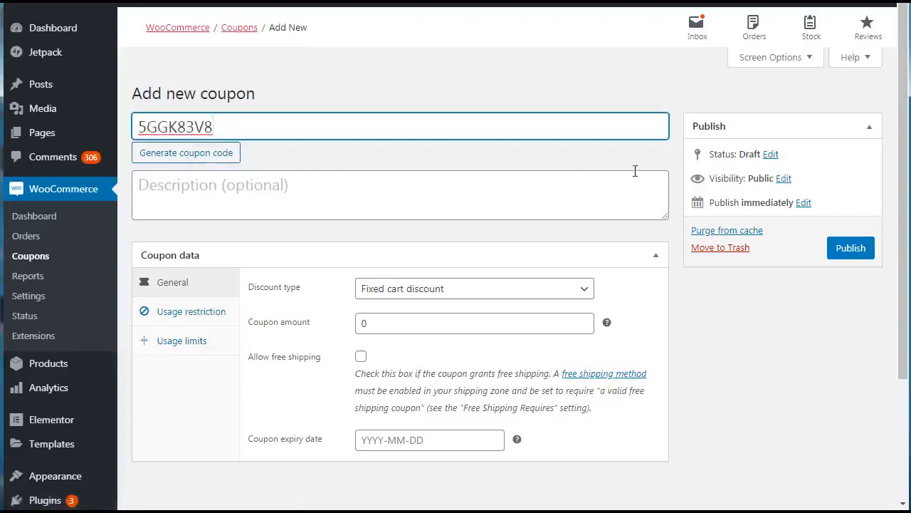
- Review the available discount types and set the coupon's discount type to Fixed product discount
drag(902, 125, 903, 144)
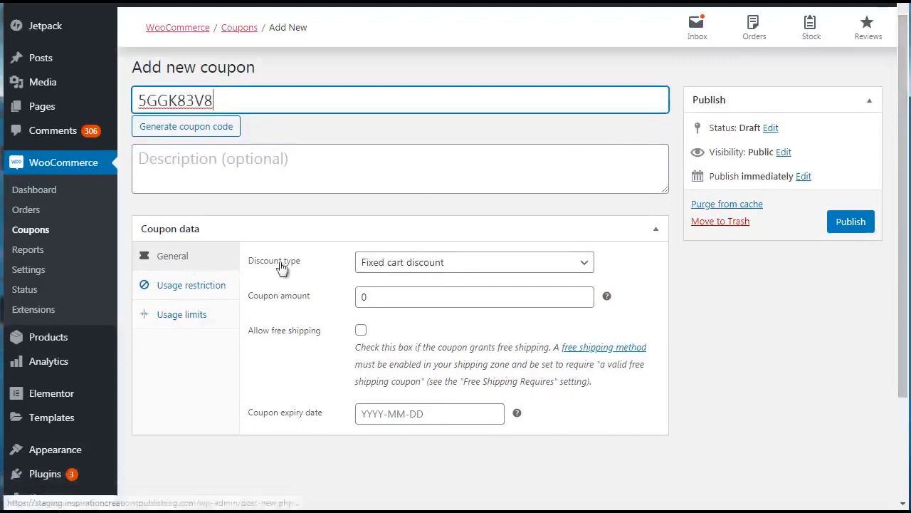
click(386, 263)
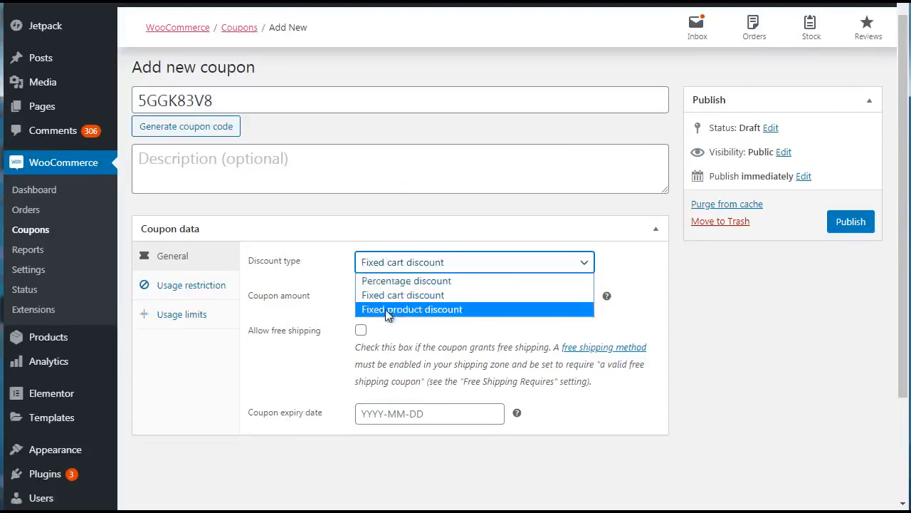
click(240, 349)
click(417, 263)
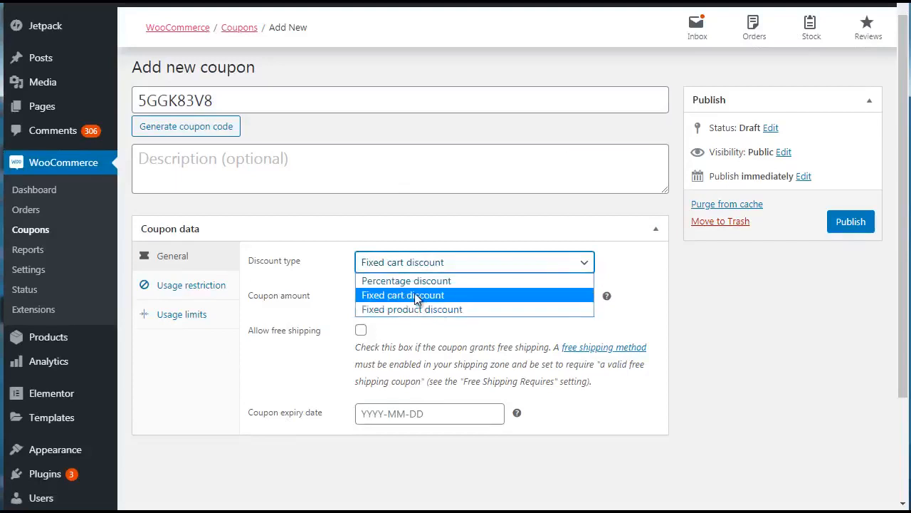
click(417, 295)
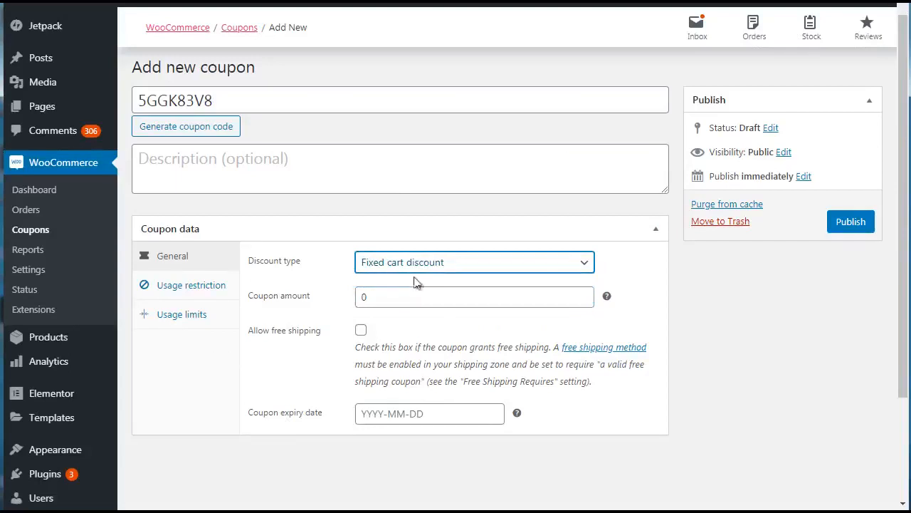
click(411, 274)
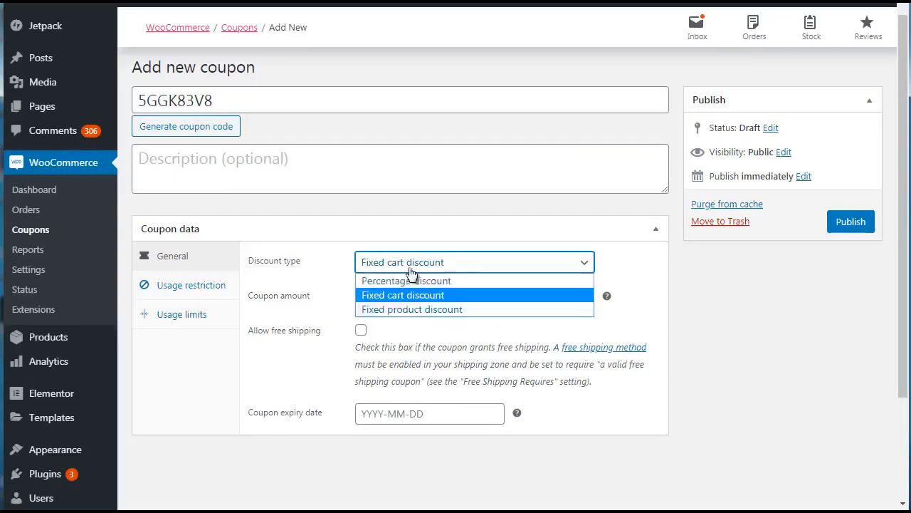
click(395, 310)
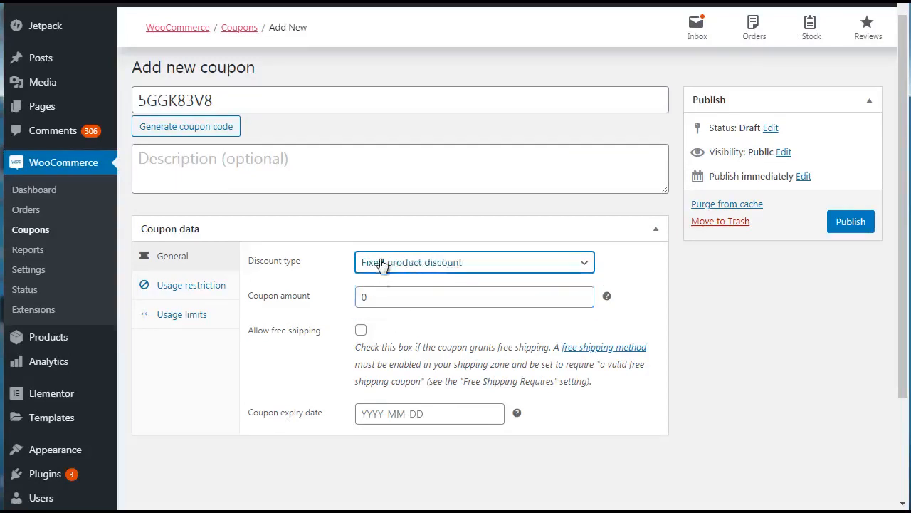
click(556, 327)
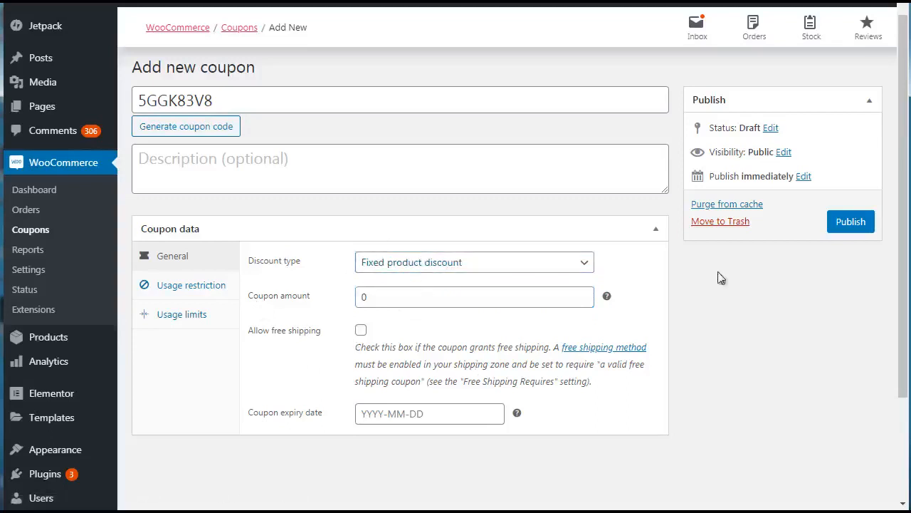
- Set the coupon amount to 50
scroll(907, 250, down, 1)
drag(401, 252, 346, 260)
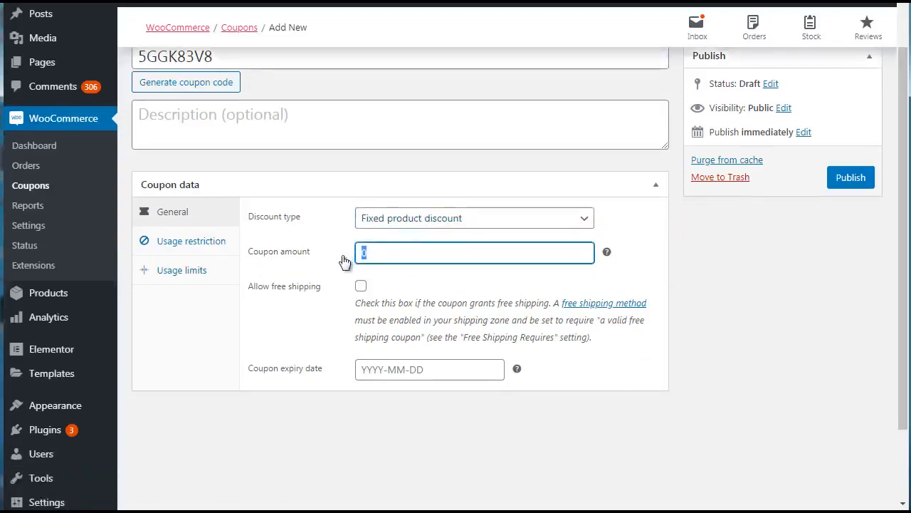
key(BackSpace)
text(50)
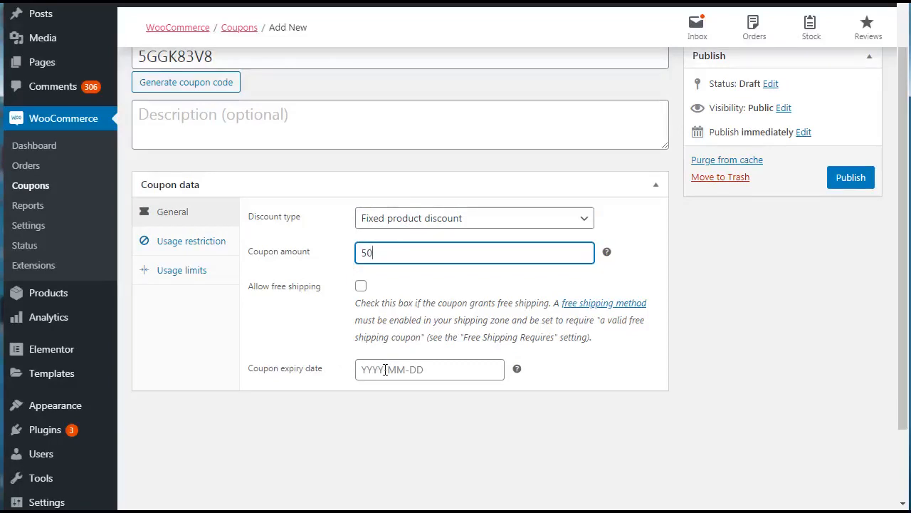
- Examine the coupon's usage restriction options, including spend limits, products, categories and allowed emails
click(190, 247)
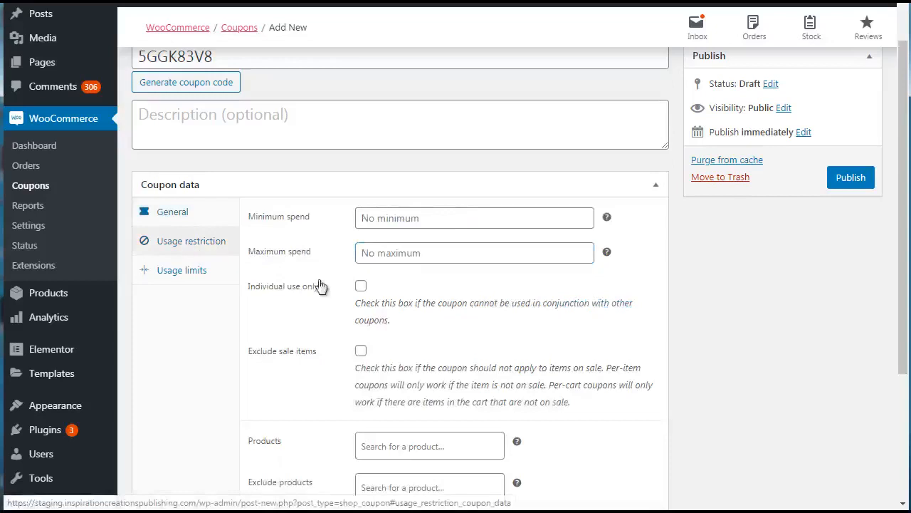
scroll(902, 214, down, 1)
scroll(693, 179, down, 1)
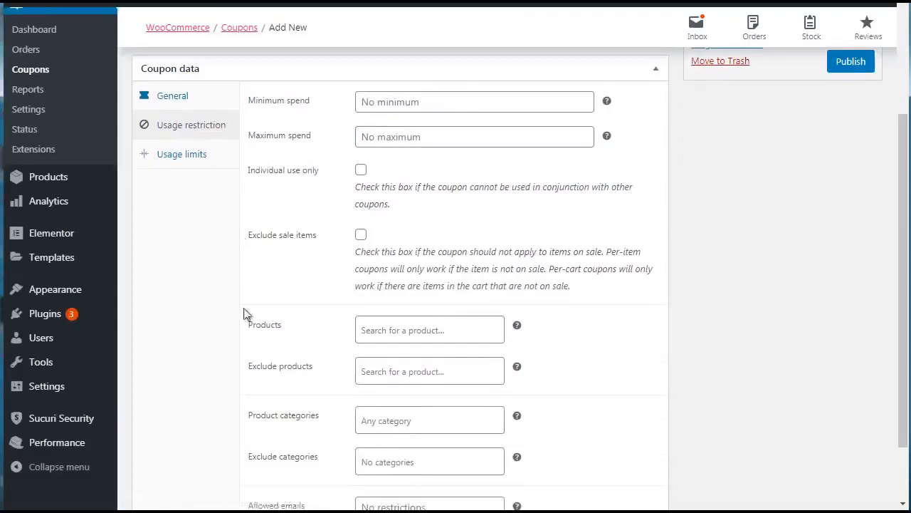
click(399, 326)
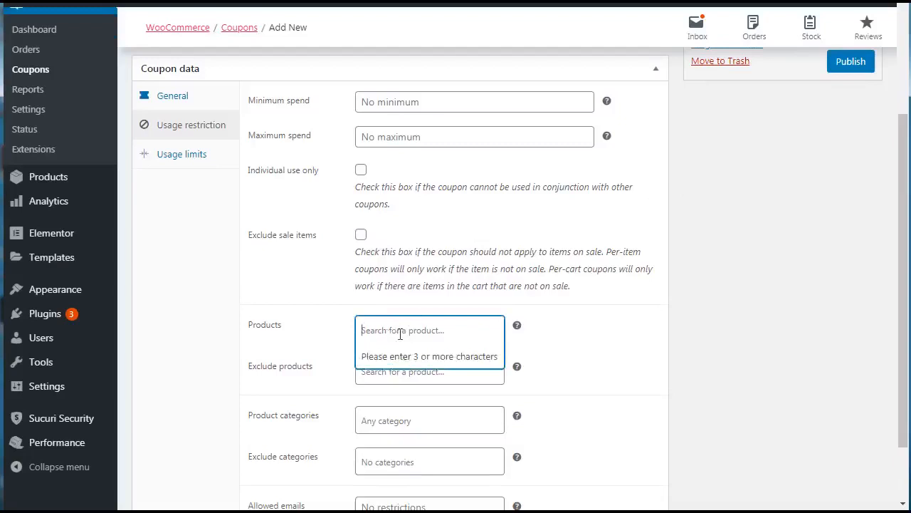
click(224, 325)
scroll(321, 321, down, 2)
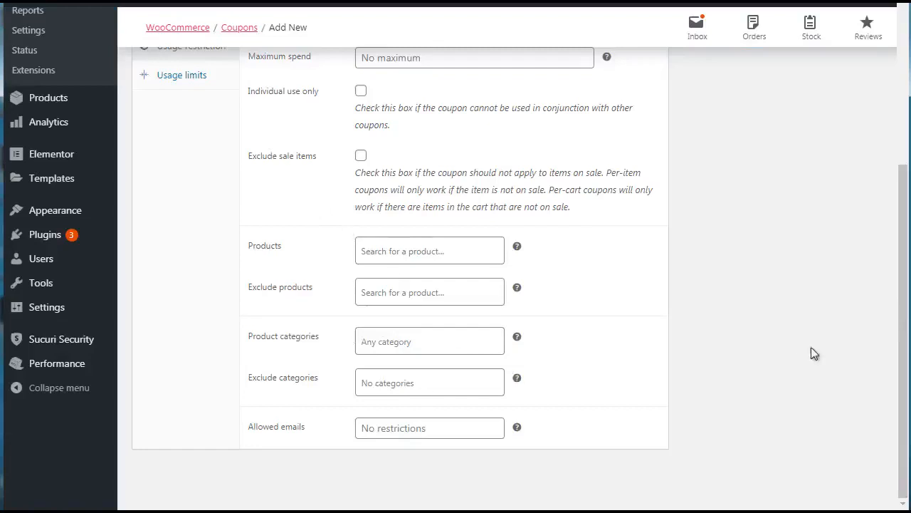
- Set the usage limit per coupon to 100
drag(902, 345, 905, 227)
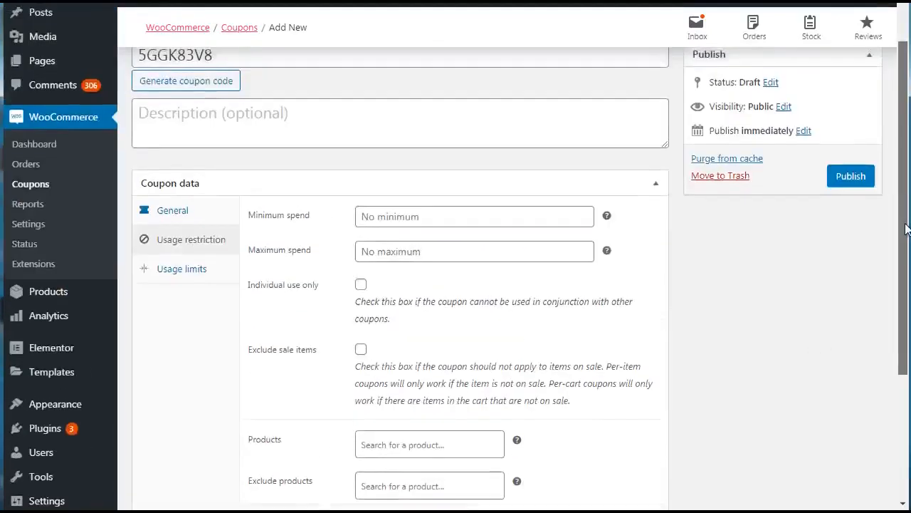
click(181, 270)
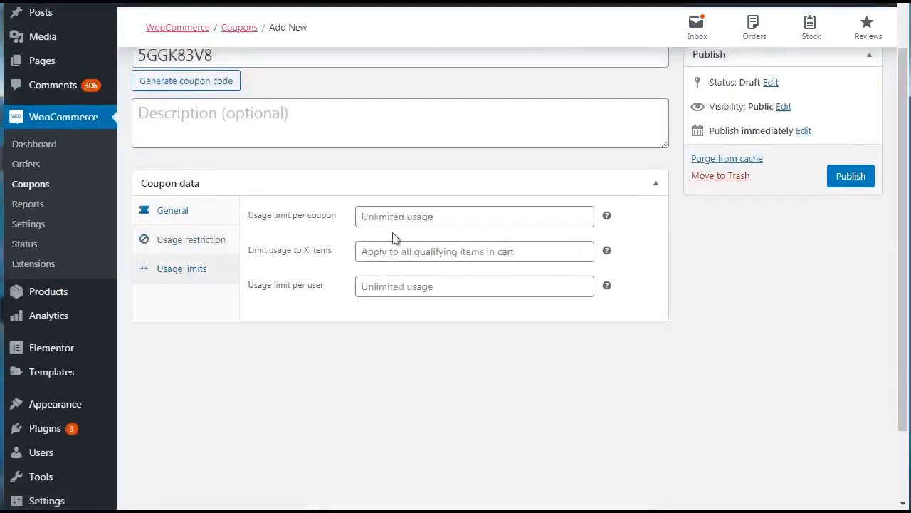
click(358, 187)
click(359, 188)
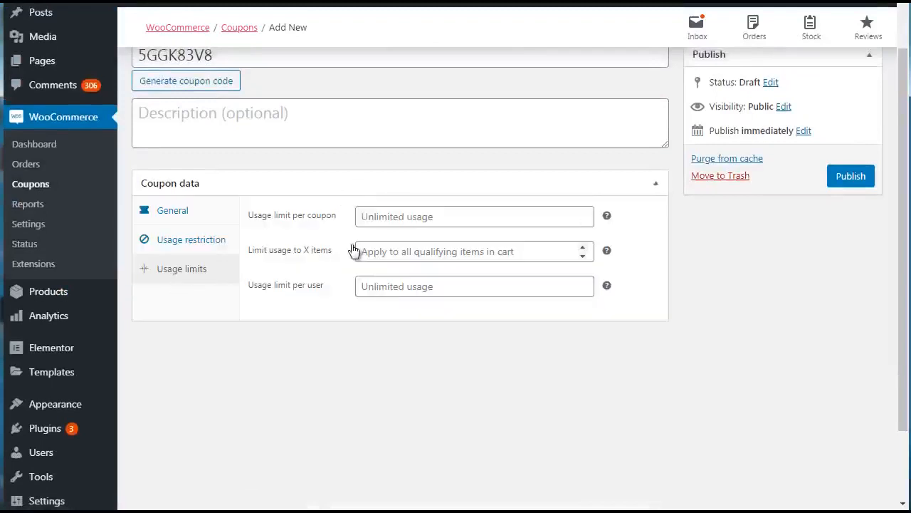
click(392, 217)
text(100)
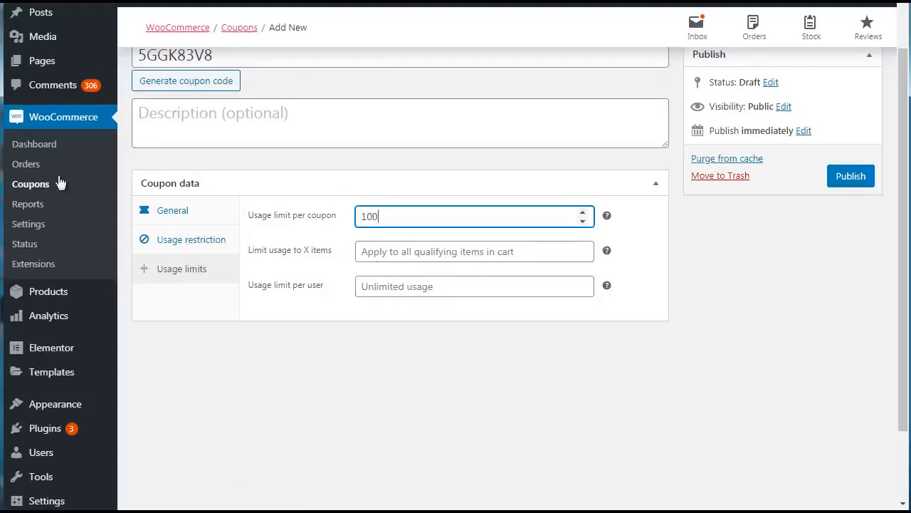
- Leave the new coupon without saving it and open the WooCommerce sales reports
click(30, 205)
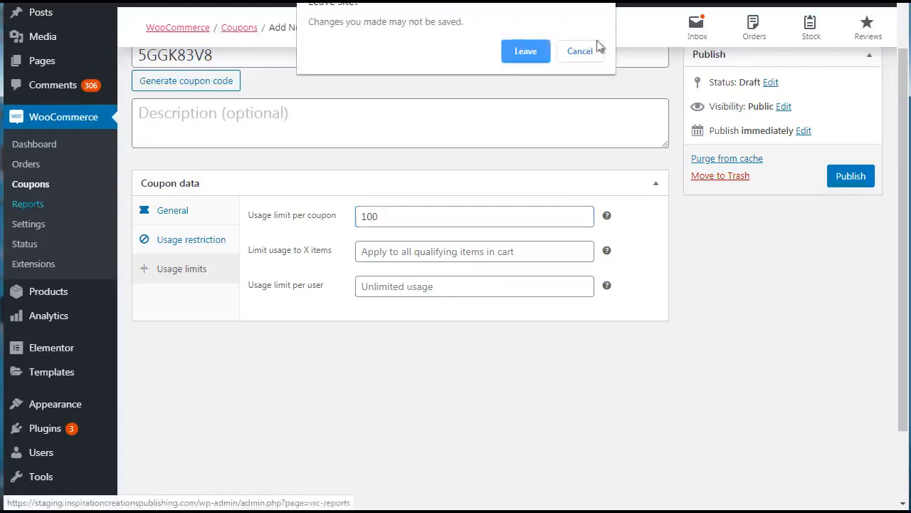
click(536, 59)
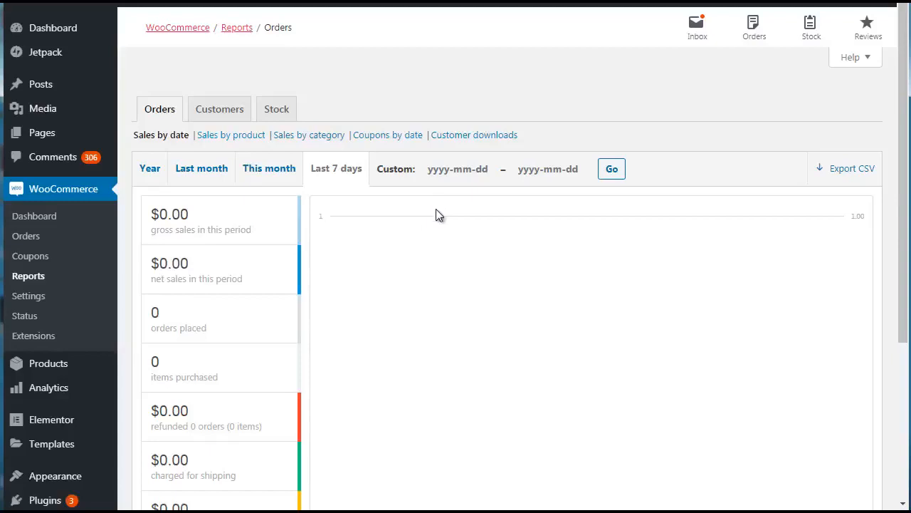
- Examine the WooCommerce general settings for store address and selling locations, and the product settings for the shop page
click(26, 294)
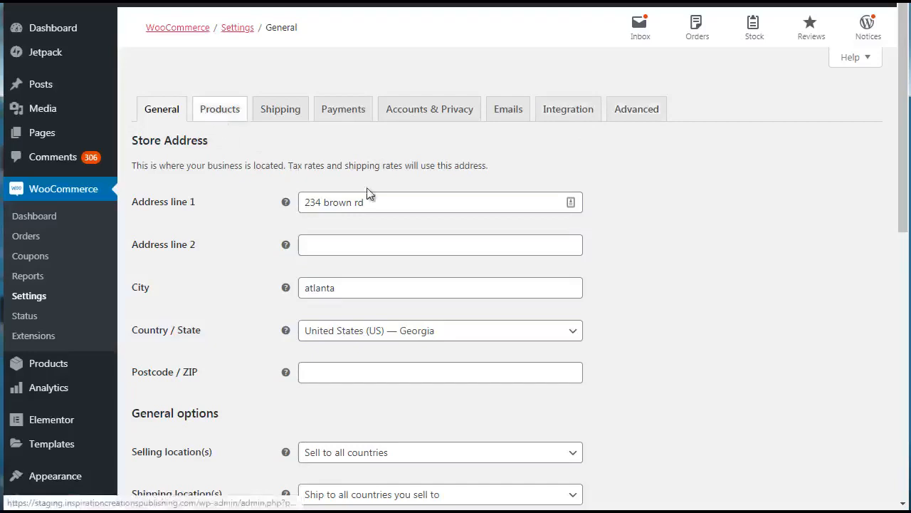
drag(902, 146, 902, 415)
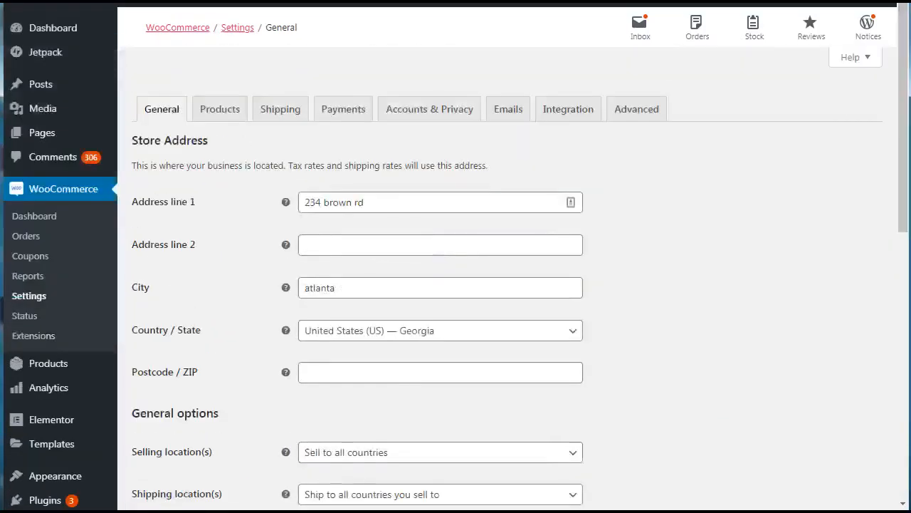
click(226, 114)
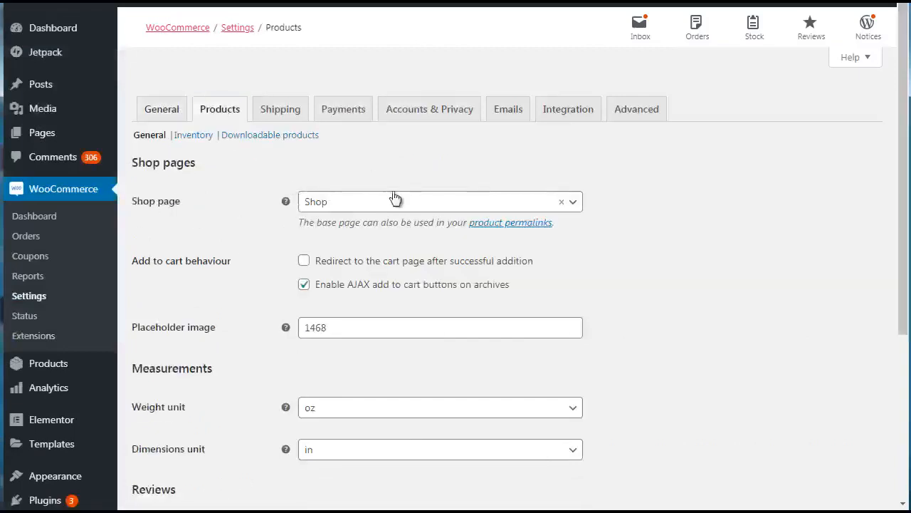
click(347, 212)
click(348, 211)
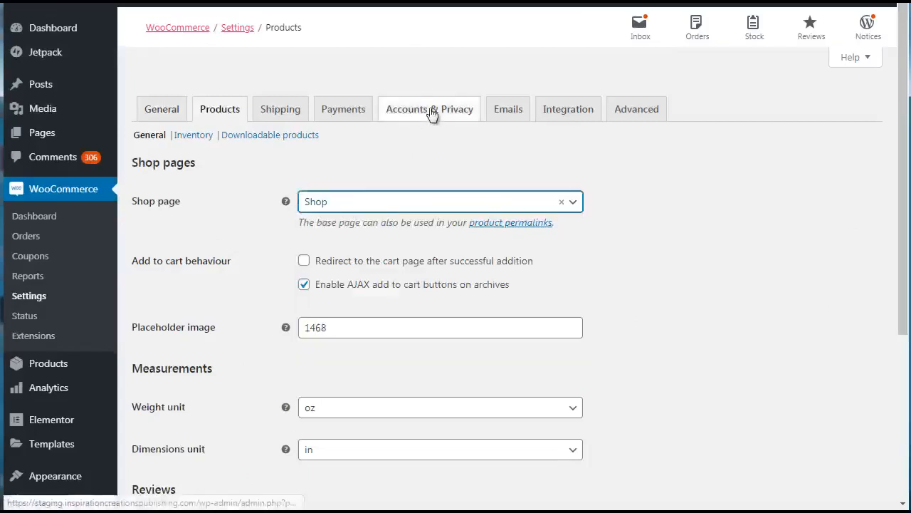
- Examine the WooCommerce email settings and open the list of all products
click(500, 117)
drag(904, 75, 903, 163)
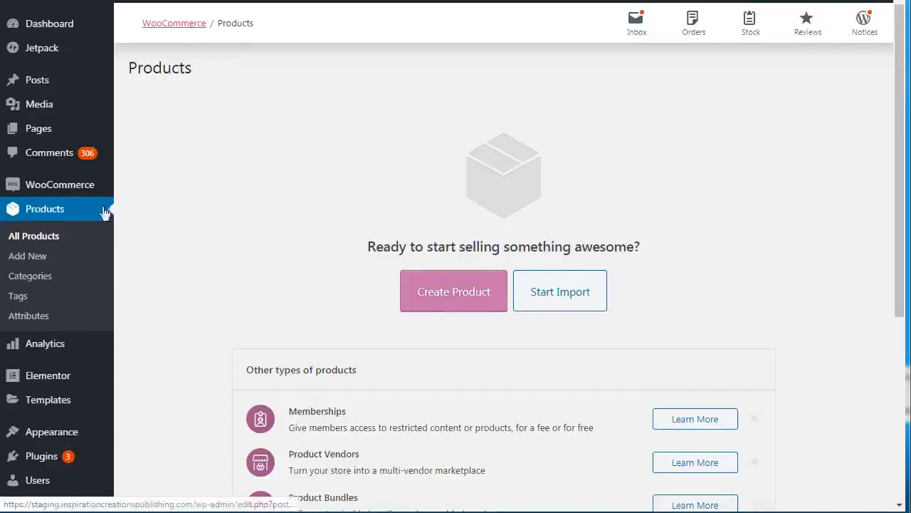
mouse_move(45, 186)
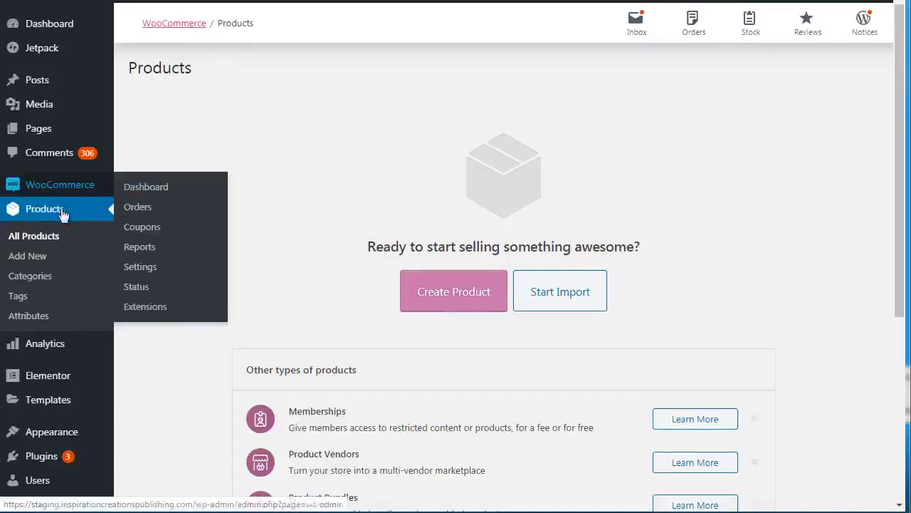
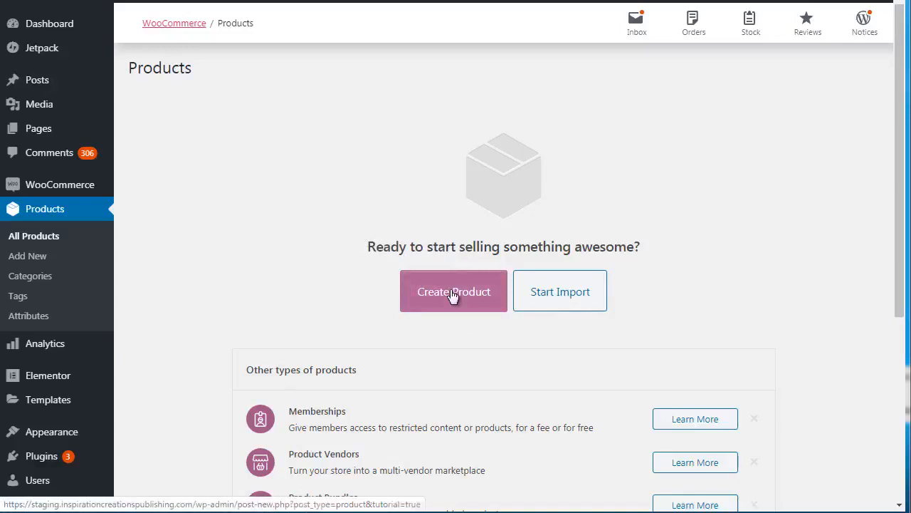
- Start creating a new product, dismiss the guided tips and name the product Book 1
click(473, 294)
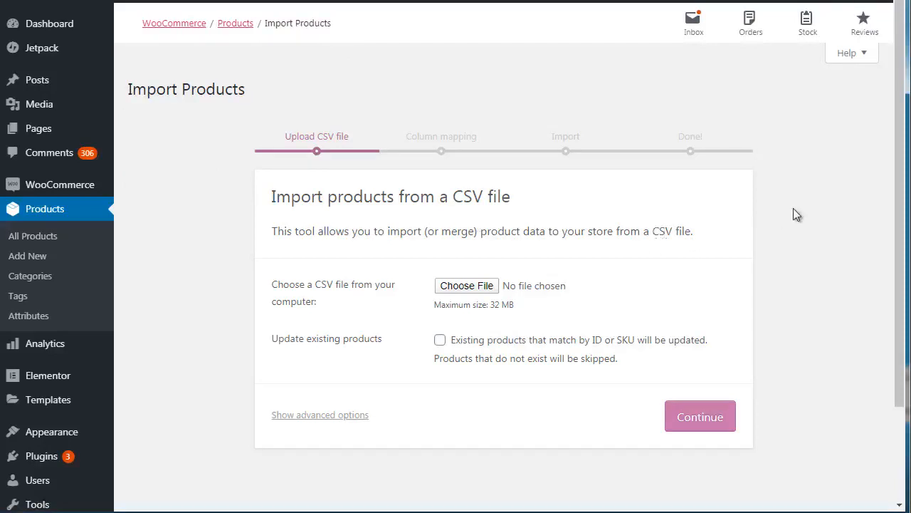
mouse_move(903, 146)
mouse_down()
mouse_move(901, 242)
mouse_move(899, 154)
mouse_up()
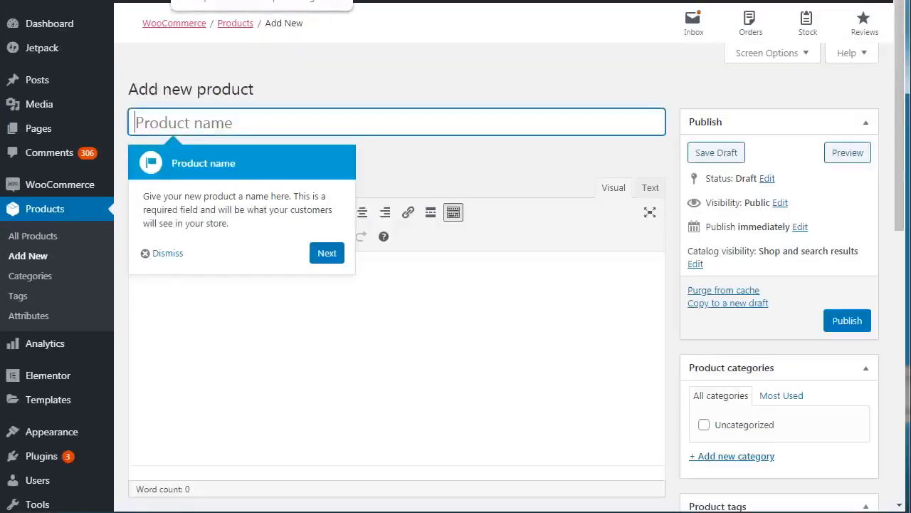
click(336, 254)
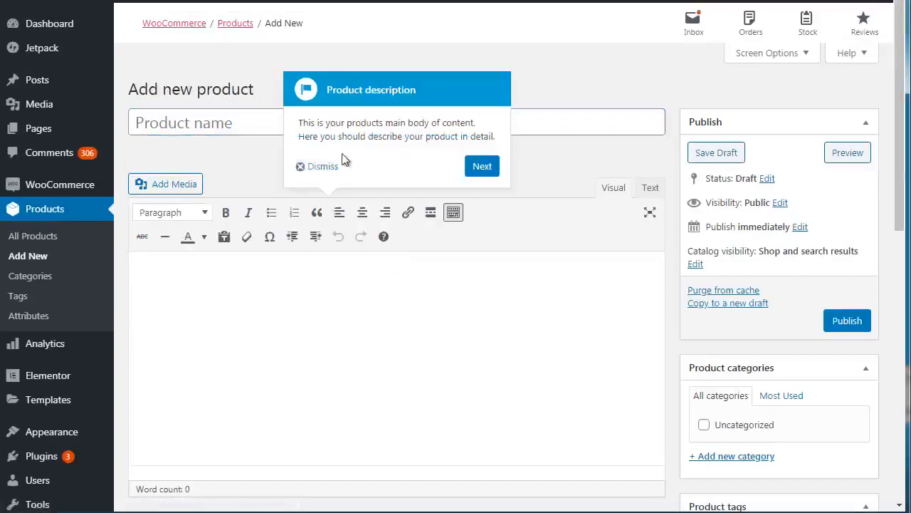
click(324, 166)
click(228, 122)
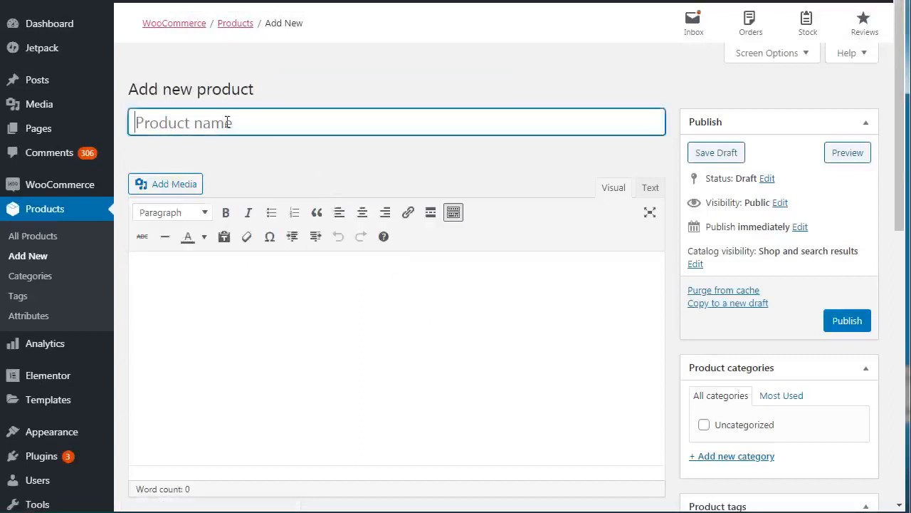
text(Boo)
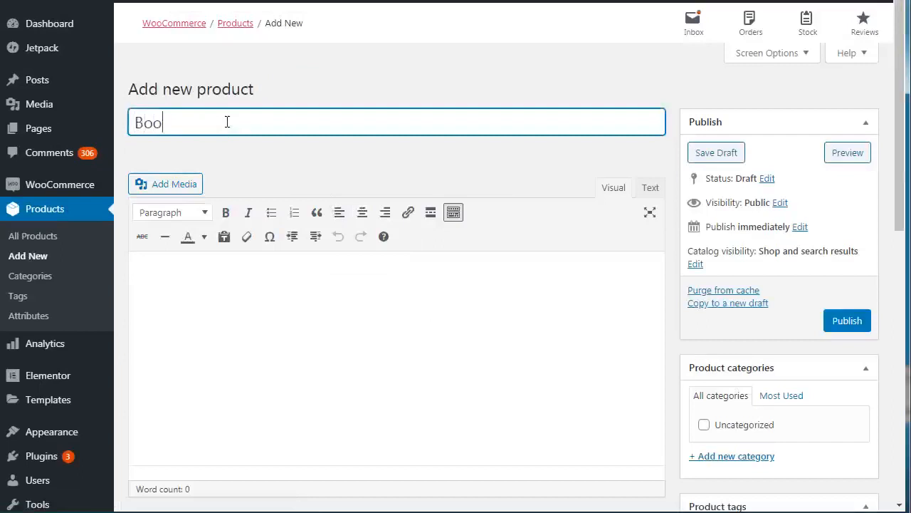
text(k 1)
- Enter "Description" as the main product description and format it as a bulleted list
click(227, 311)
text(De)
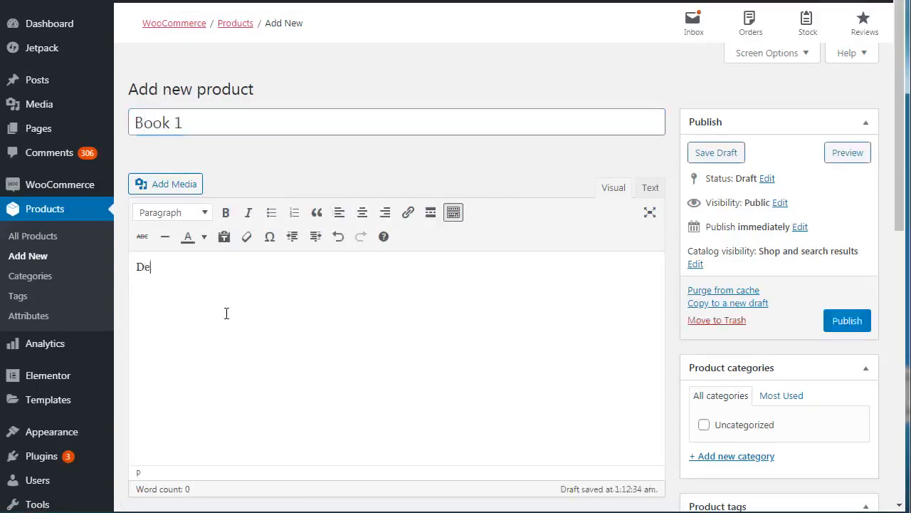
text(skc)
key(BackSpace)
key(BackSpace)
text(cription)
key(ctrl+a)
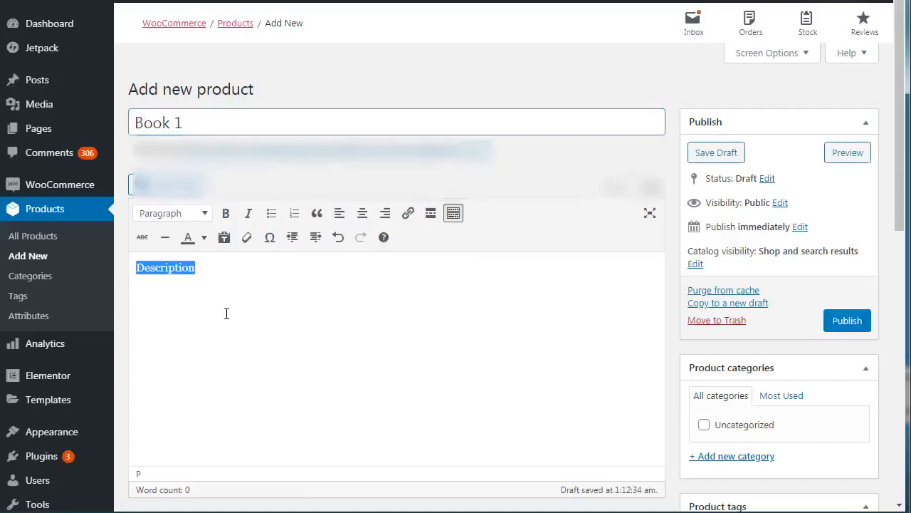
click(271, 214)
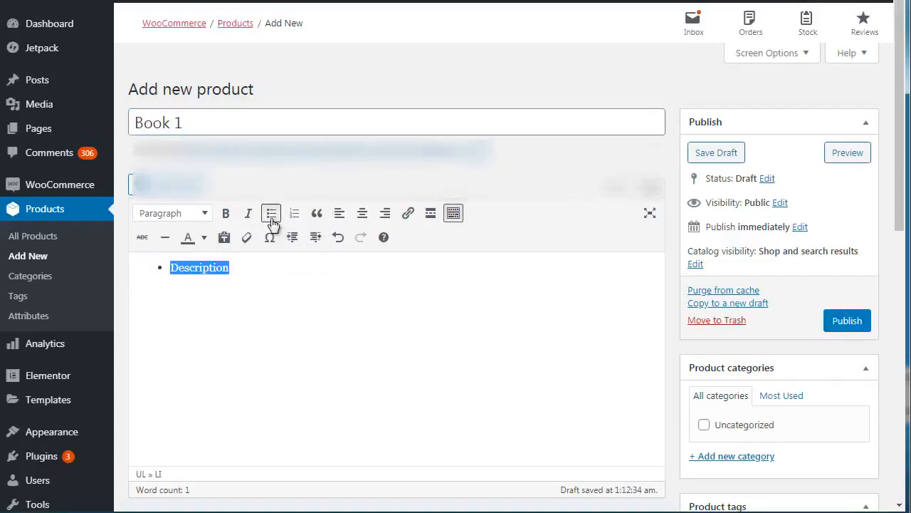
- Add the bullets Feature 1, Feature 2 and Feature 3 below the Description bullet
click(265, 275)
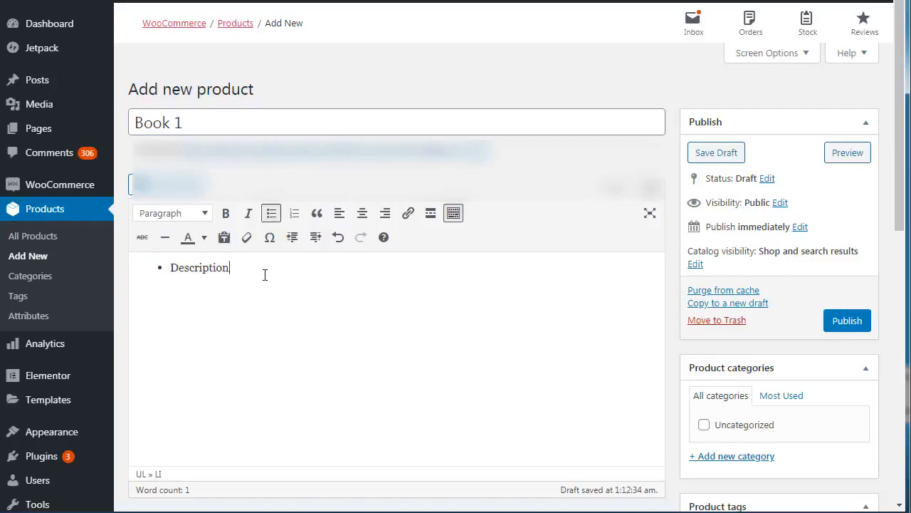
text(Feature 1)
key(Return)
text(Feature 2)
key(Return)
text(Feature 3)
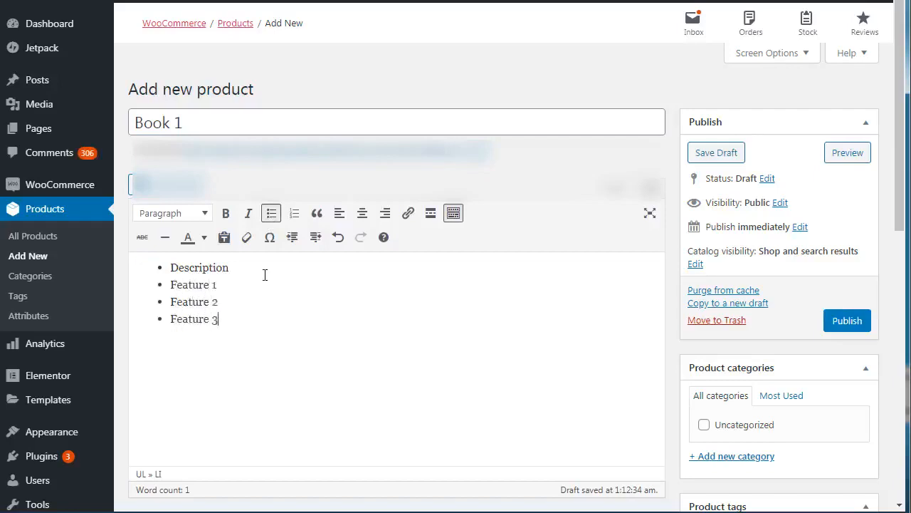
- Review the product types, keep Simple product, and mark the product as downloadable but not virtual
drag(900, 124, 897, 305)
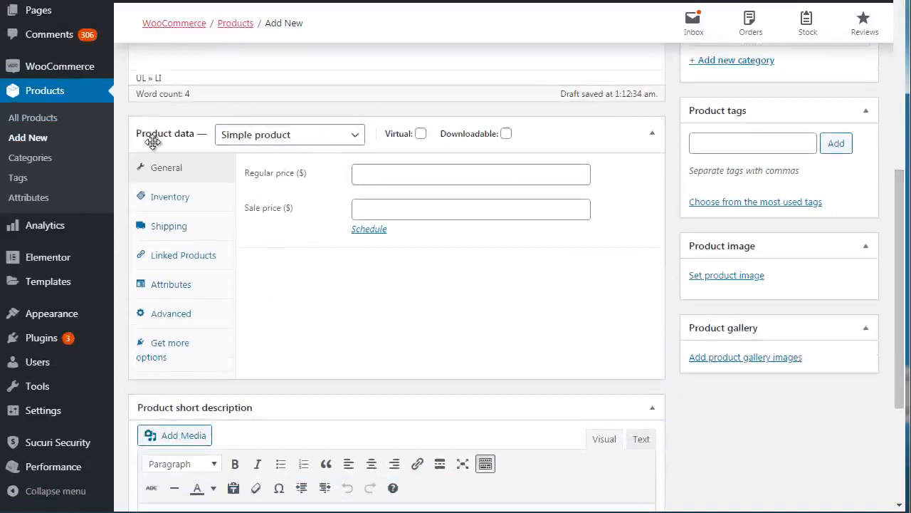
click(247, 141)
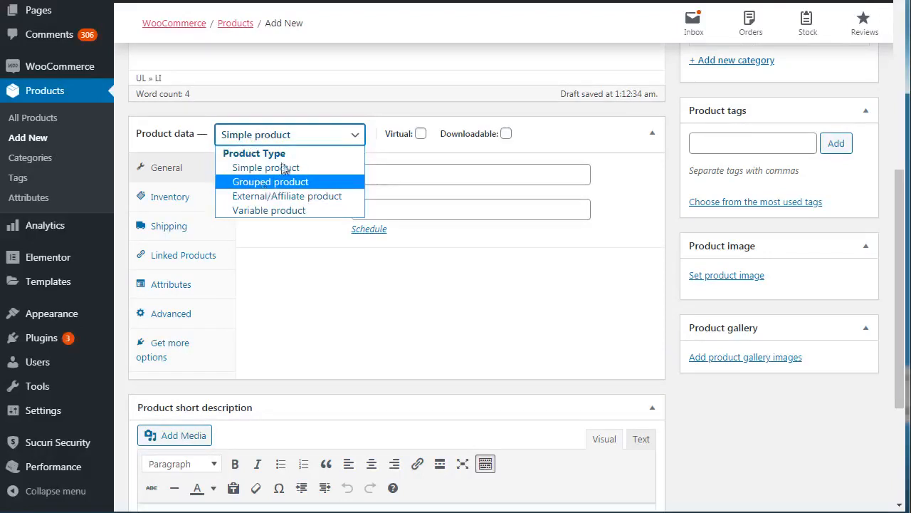
click(309, 135)
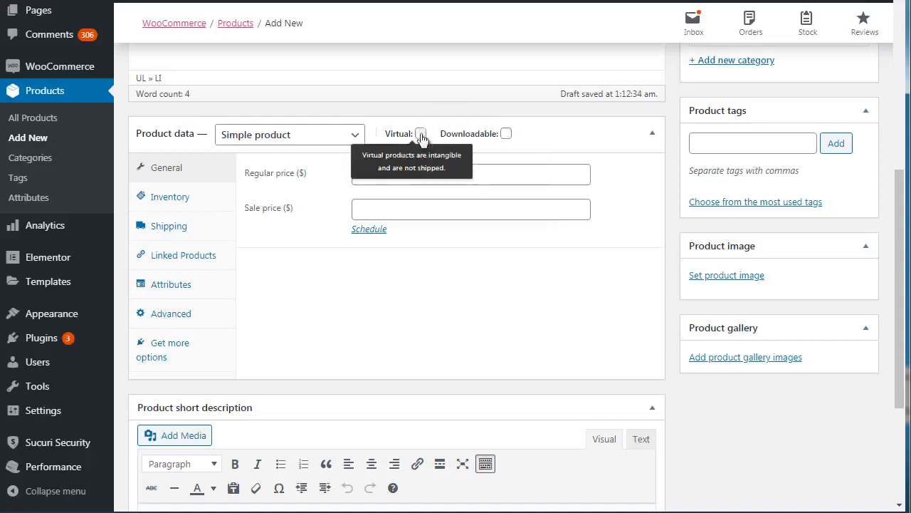
click(506, 134)
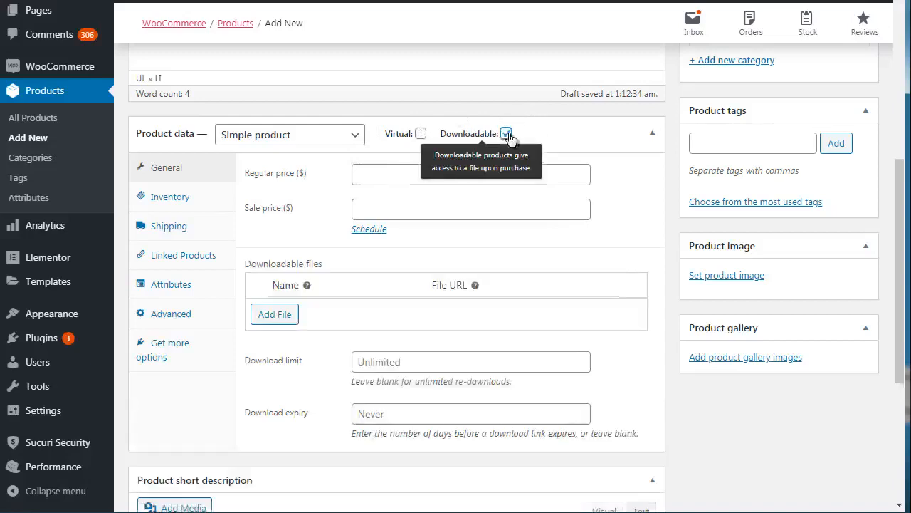
click(420, 134)
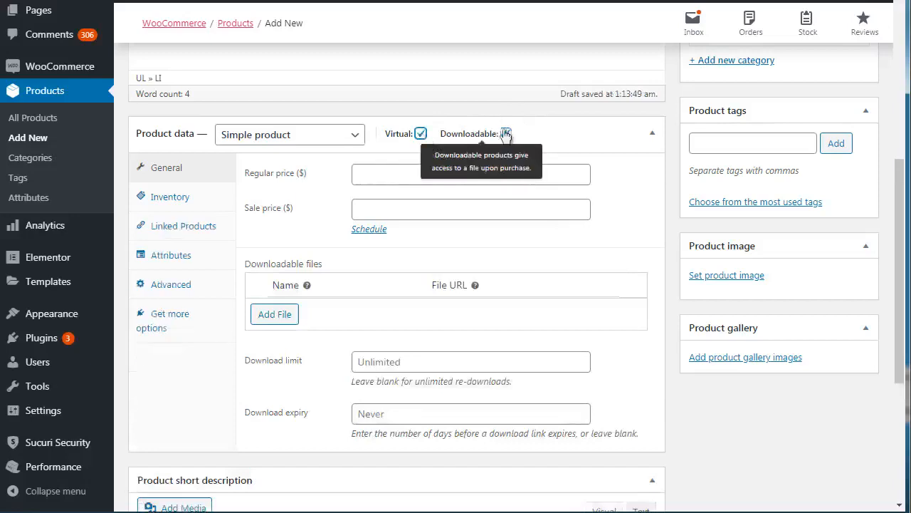
click(421, 135)
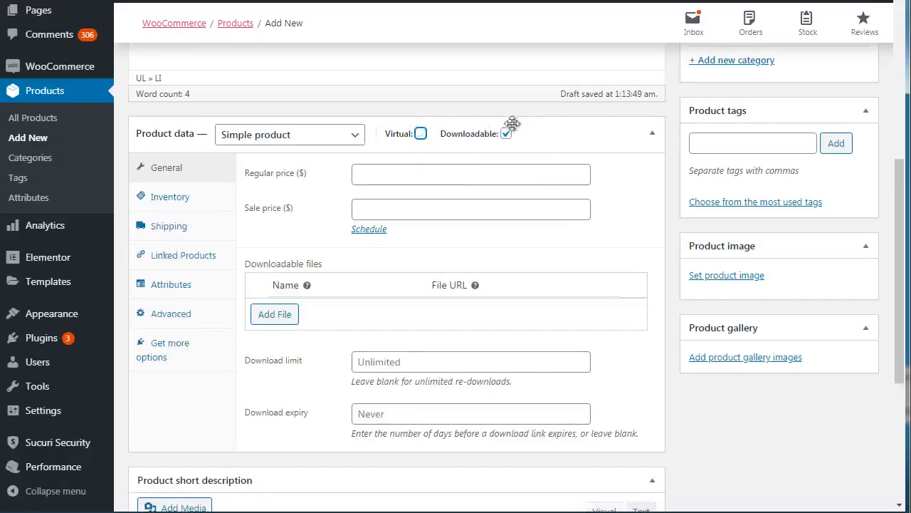
click(506, 135)
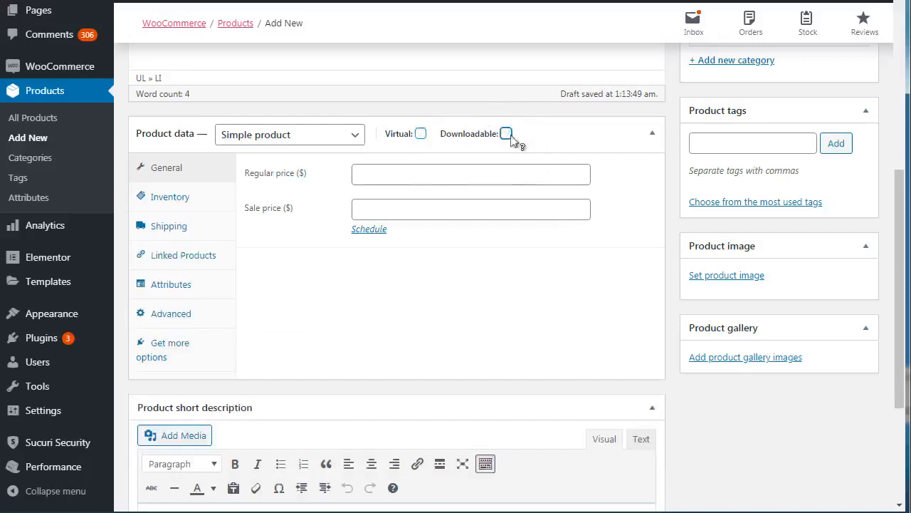
click(506, 135)
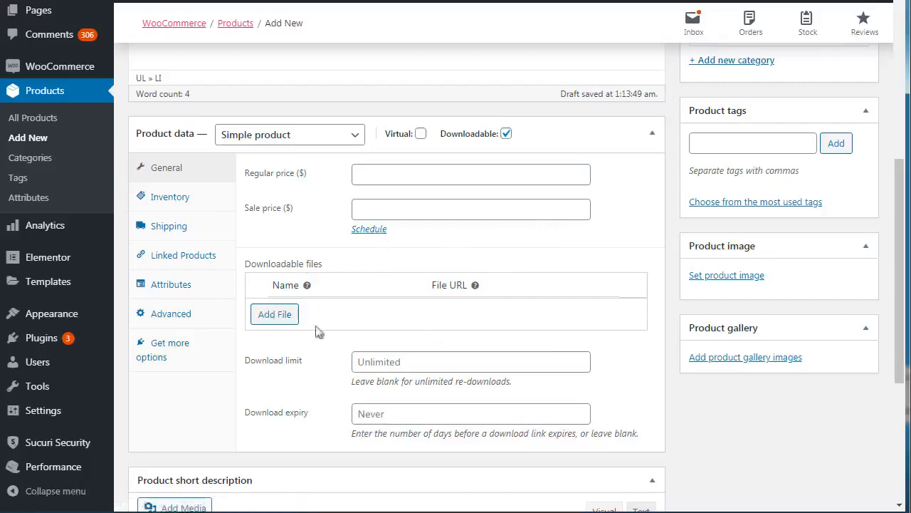
- Examine the product's download options, stock status choices, shipping fields, and upsell and cross-sell settings
scroll(422, 284, down, 2)
scroll(498, 299, up, 2)
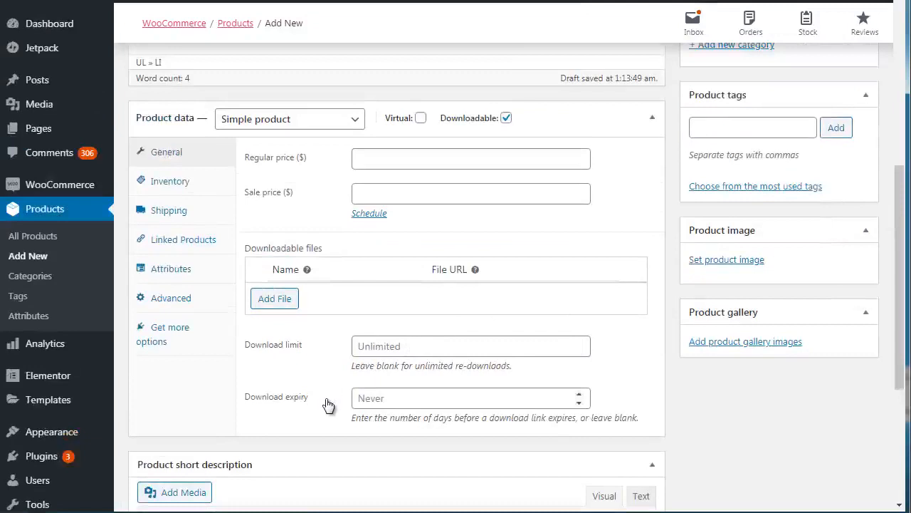
click(160, 181)
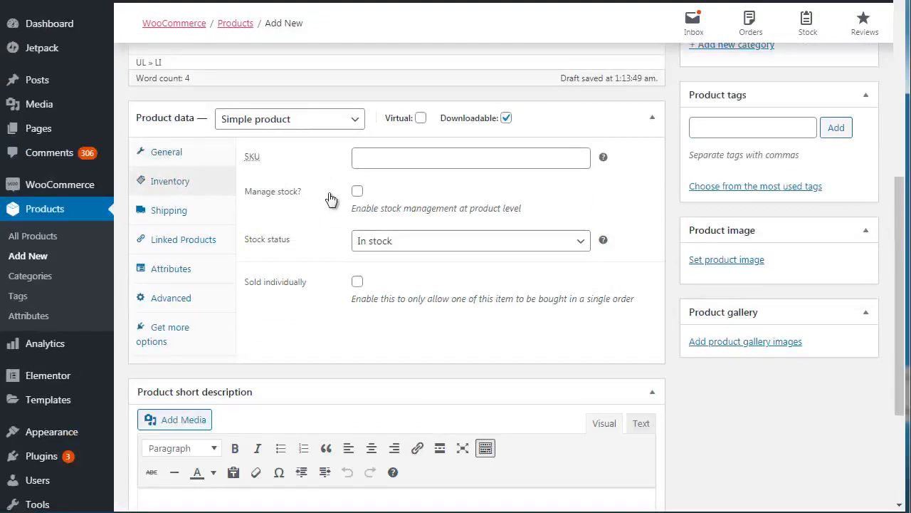
click(364, 245)
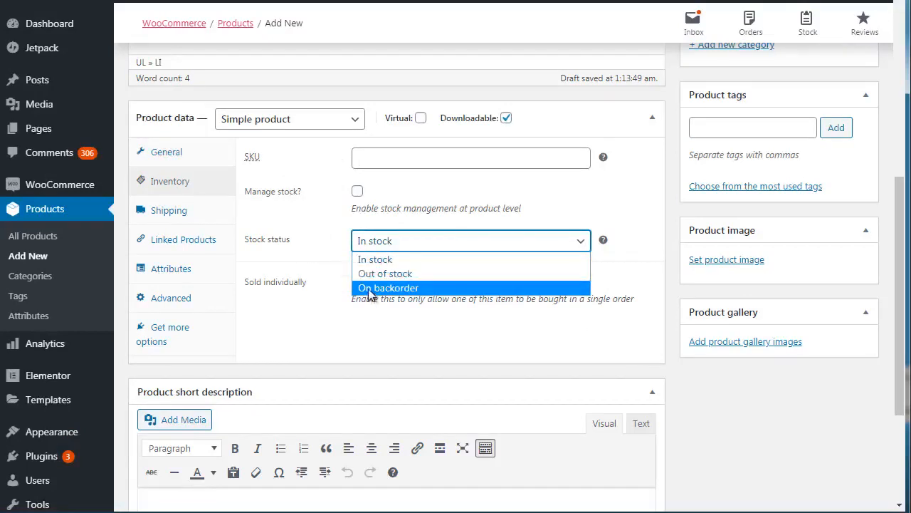
click(336, 257)
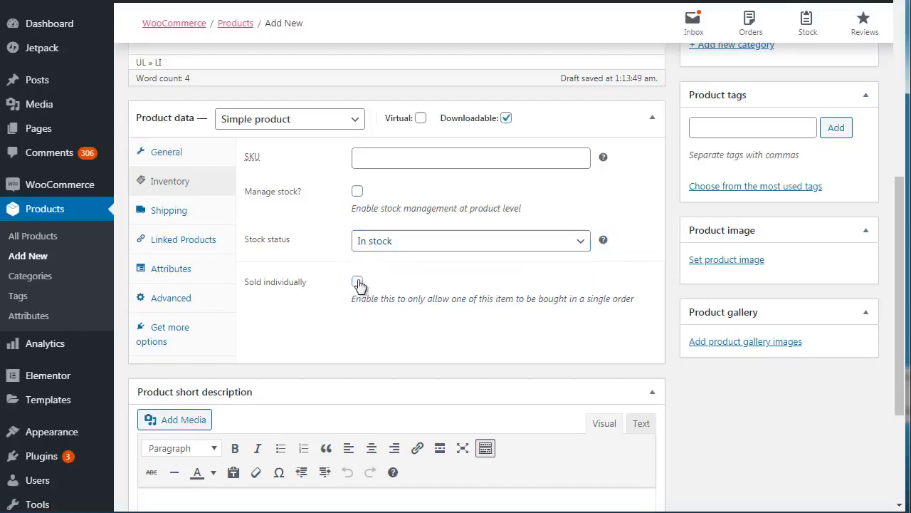
click(180, 211)
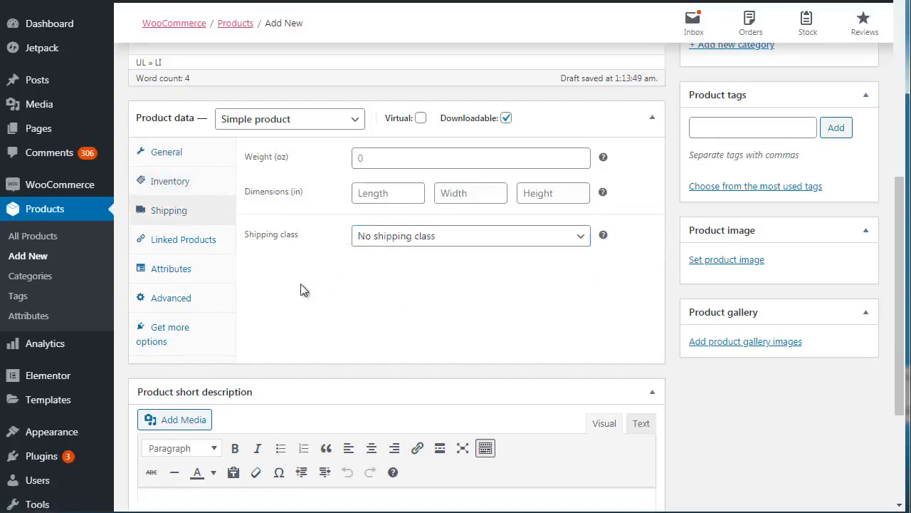
click(208, 245)
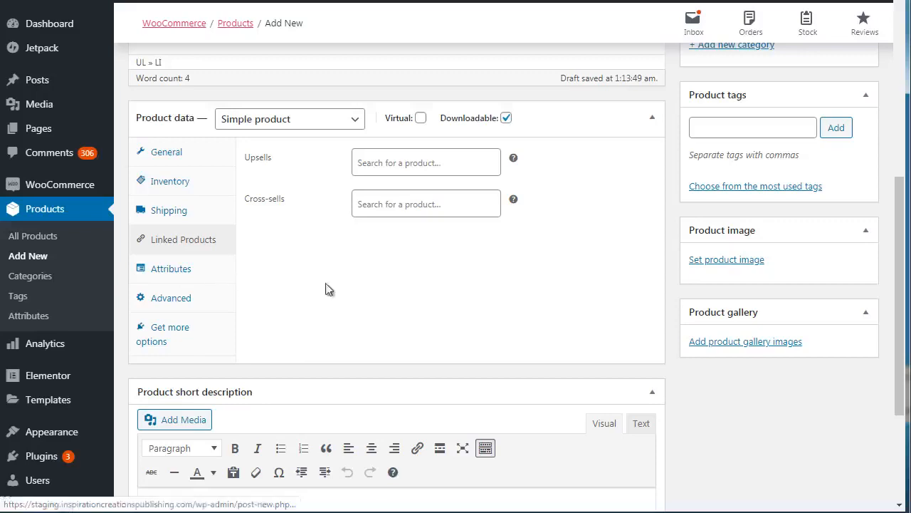
drag(901, 199, 901, 232)
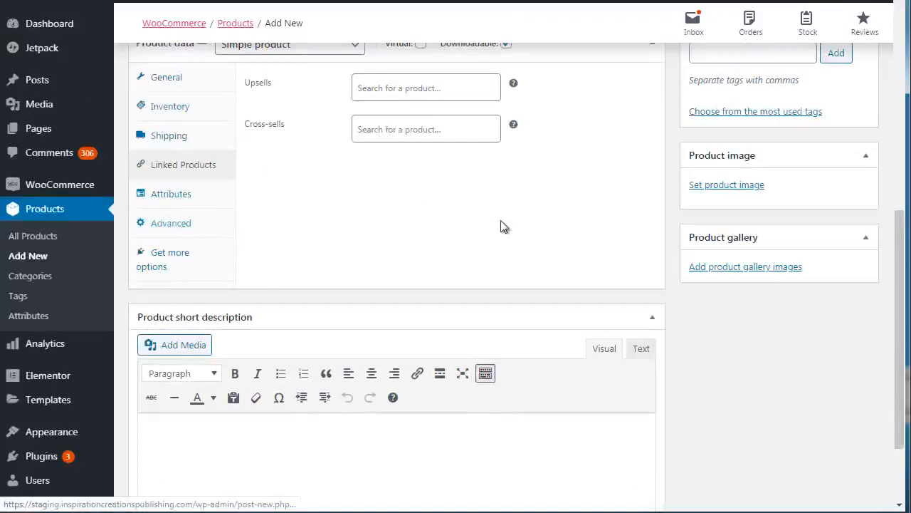
drag(900, 257, 895, 208)
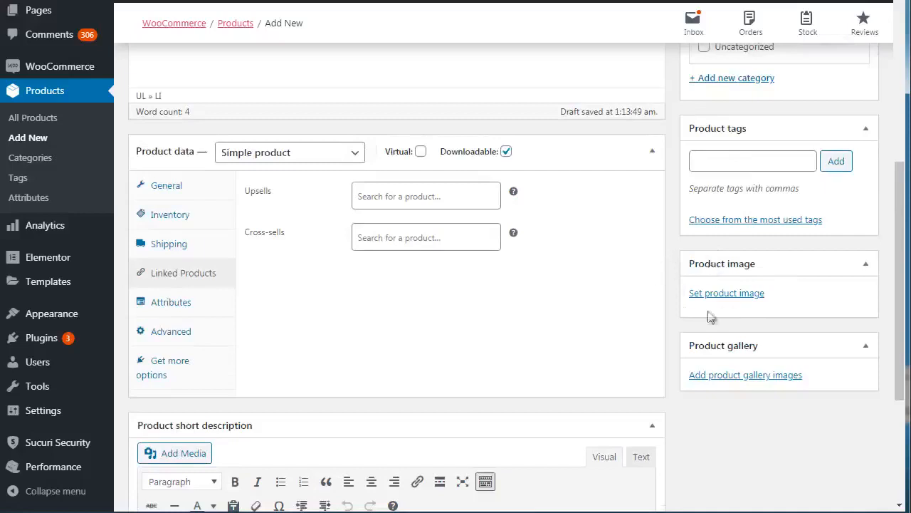
drag(894, 209, 901, 84)
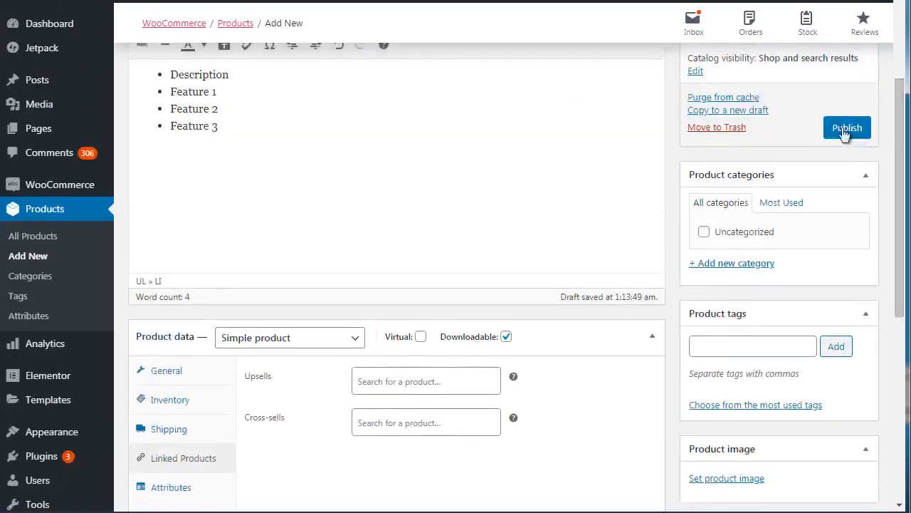
- Set the product's regular price to $30 and its sale price to $10
click(177, 377)
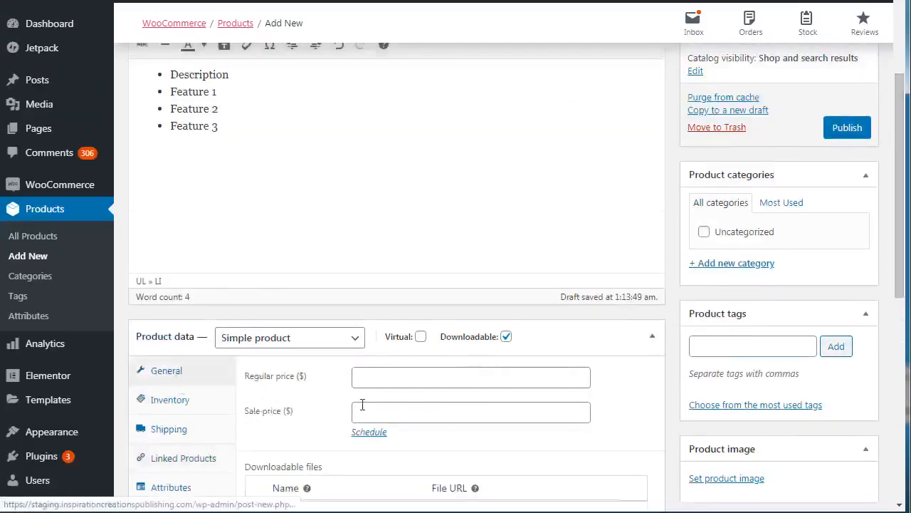
click(398, 407)
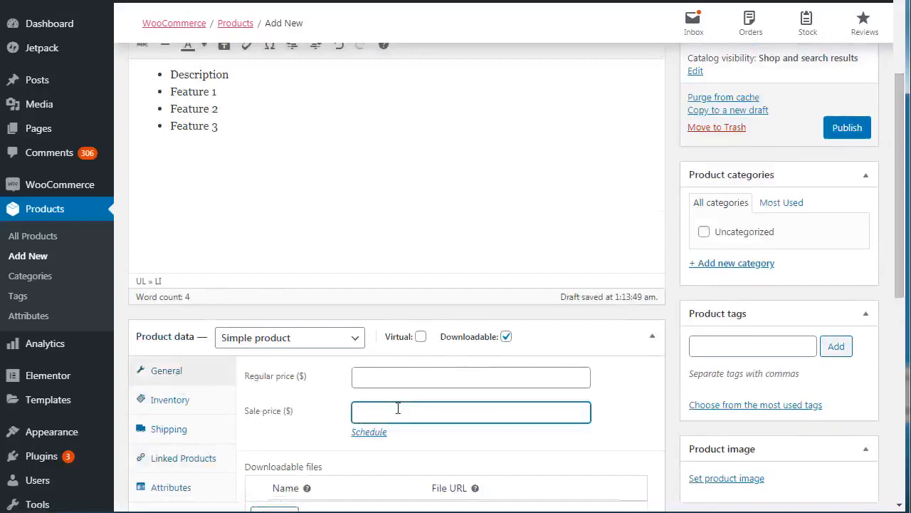
text(29)
click(394, 379)
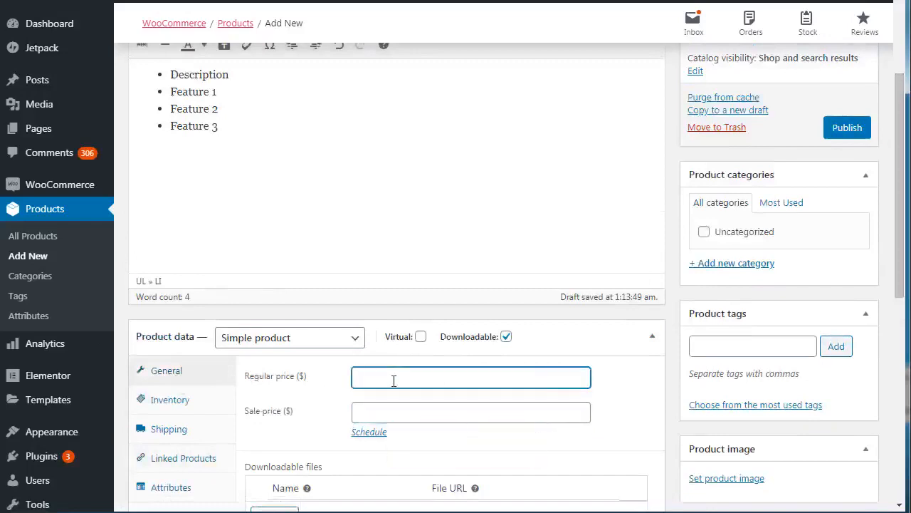
text(30)
click(374, 409)
text(10)
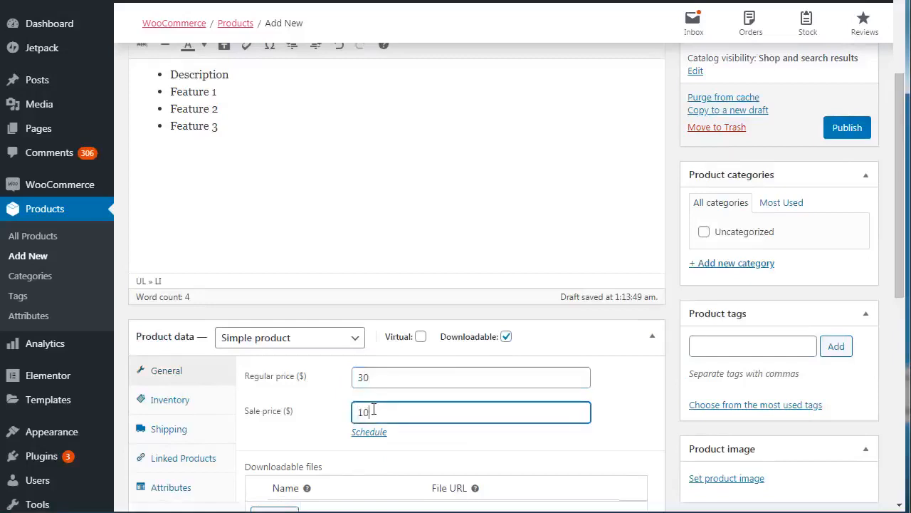
- Publish the Book 1 product and look over its description, categories and product data
click(845, 134)
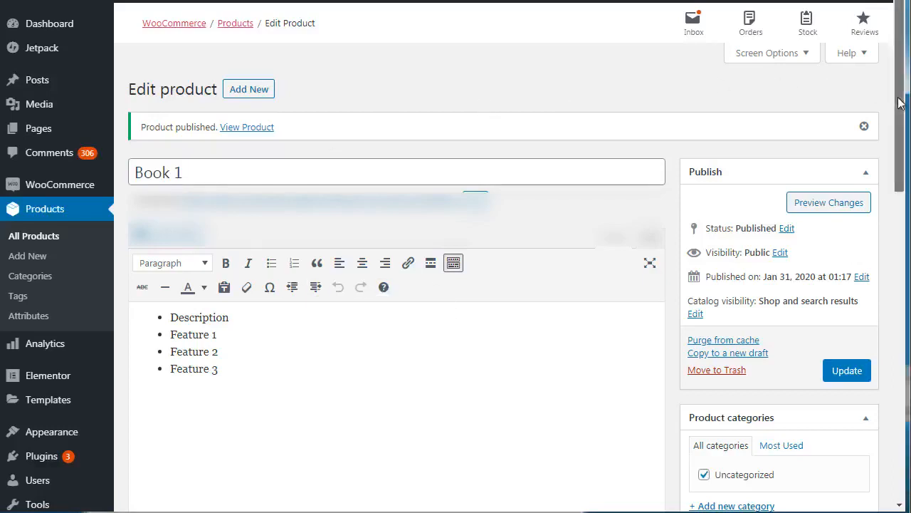
drag(899, 103, 903, 131)
scroll(903, 130, down, 2)
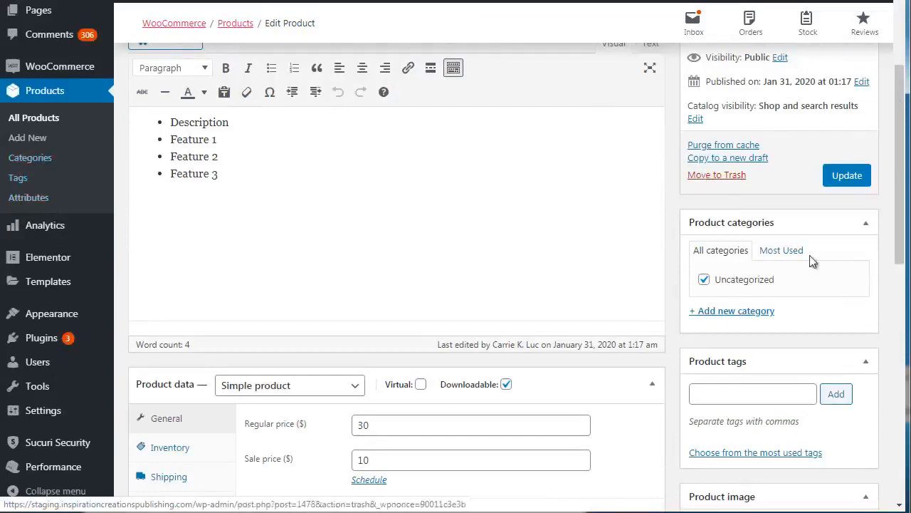
drag(903, 217, 907, 173)
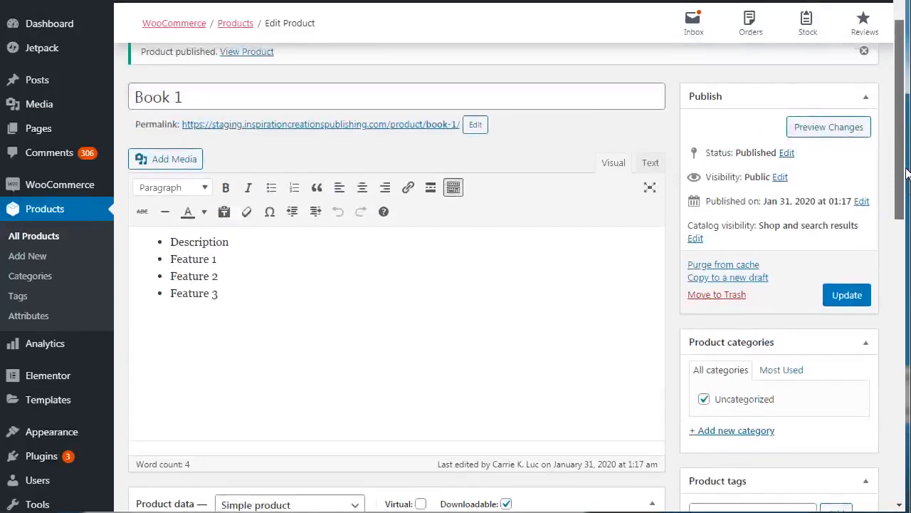
drag(907, 173, 906, 262)
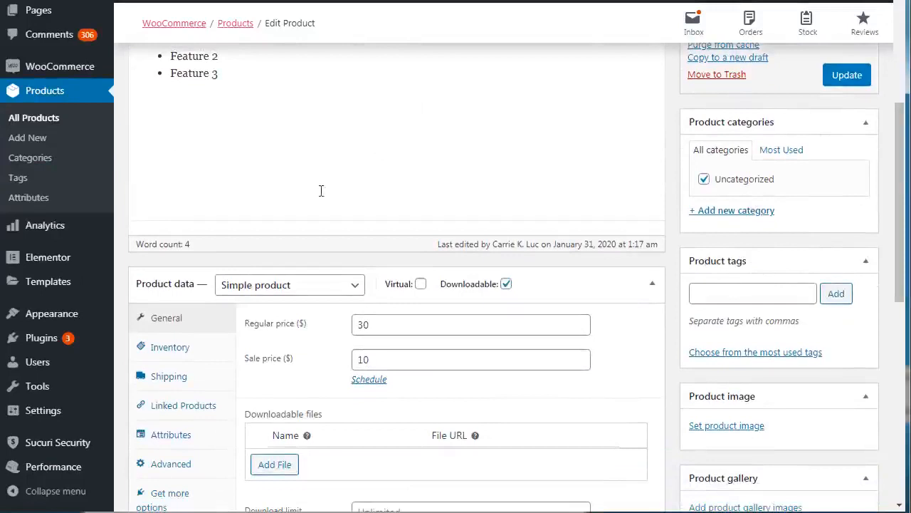
- Open the product Categories and Tags pages in separate browser tabs, keeping the product being edited open
right_click(34, 156)
click(59, 172)
right_click(20, 178)
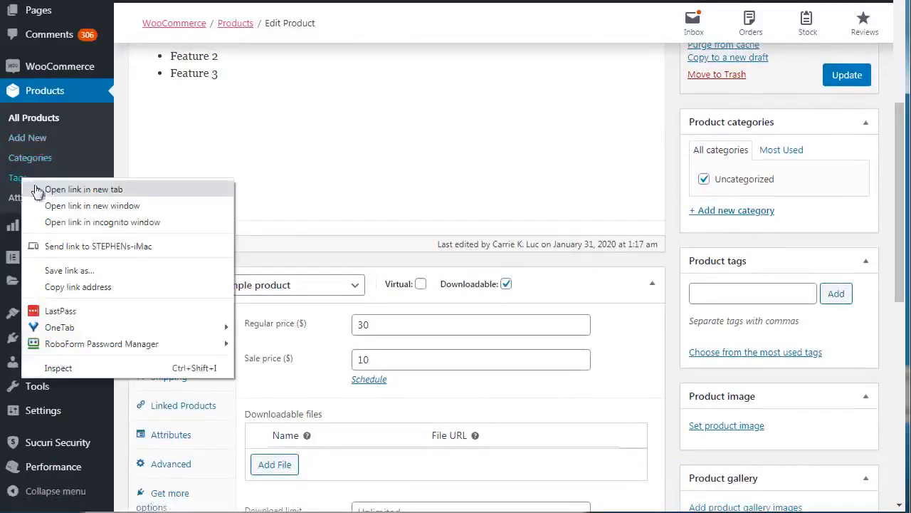
click(35, 188)
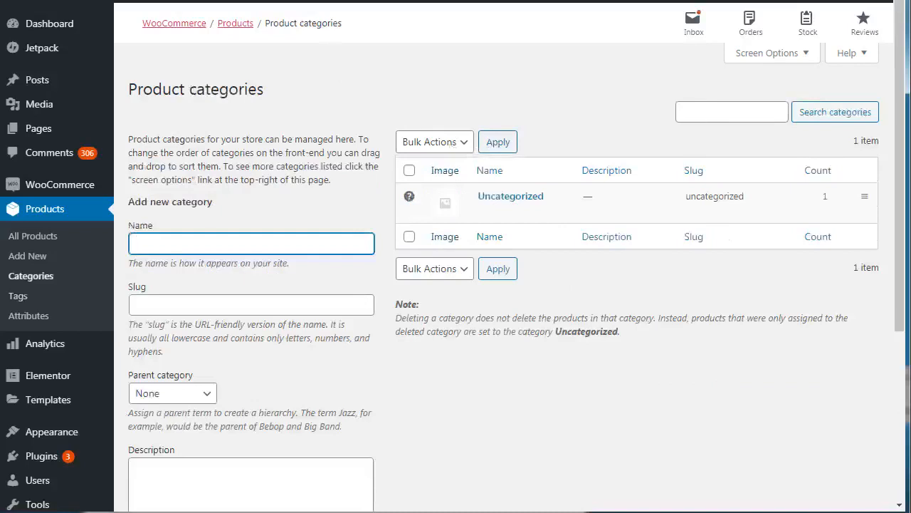
- On the Product categories page, enter Filters as the name of a new category
click(381, 106)
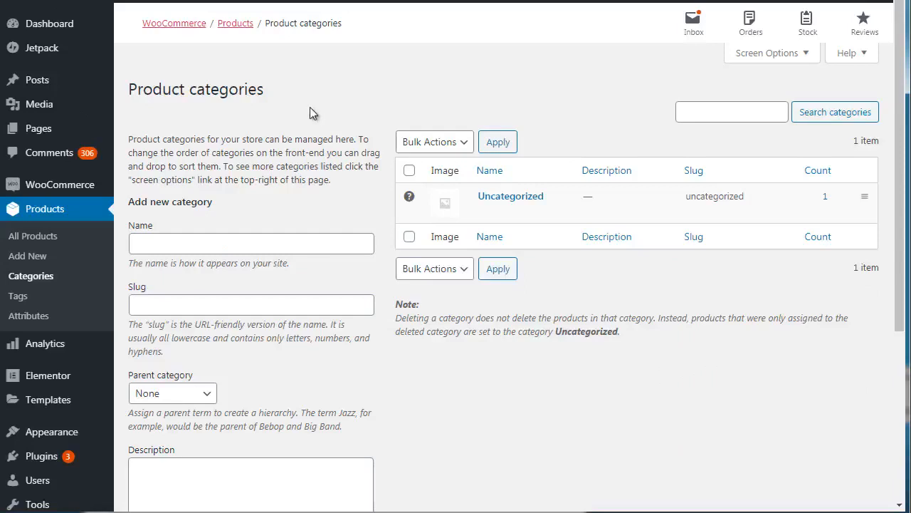
click(201, 243)
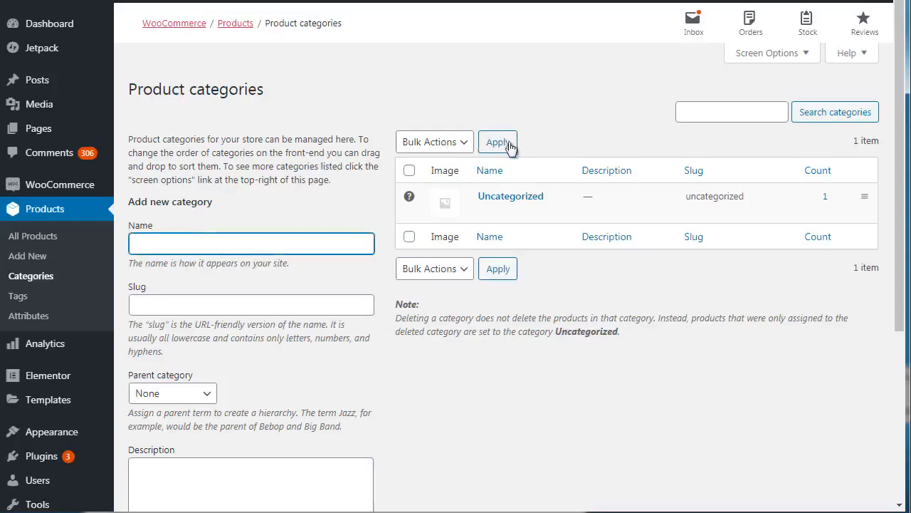
click(382, 113)
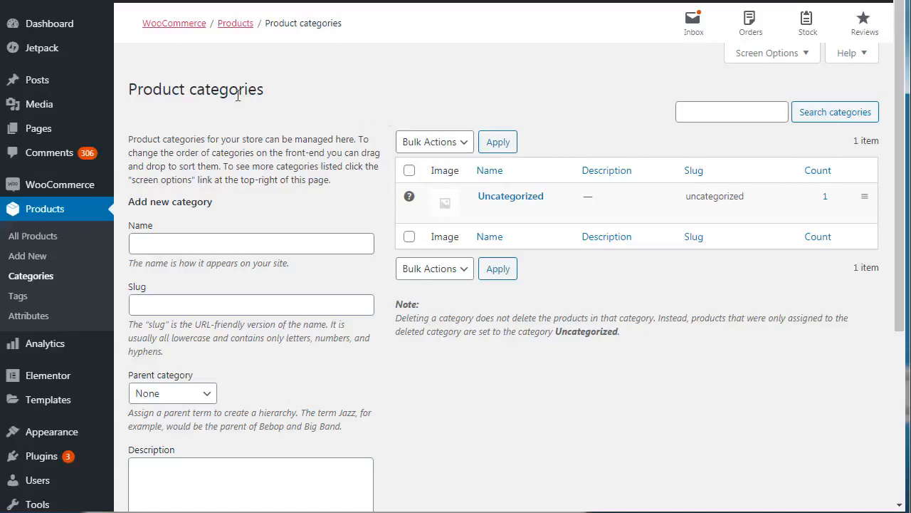
click(165, 248)
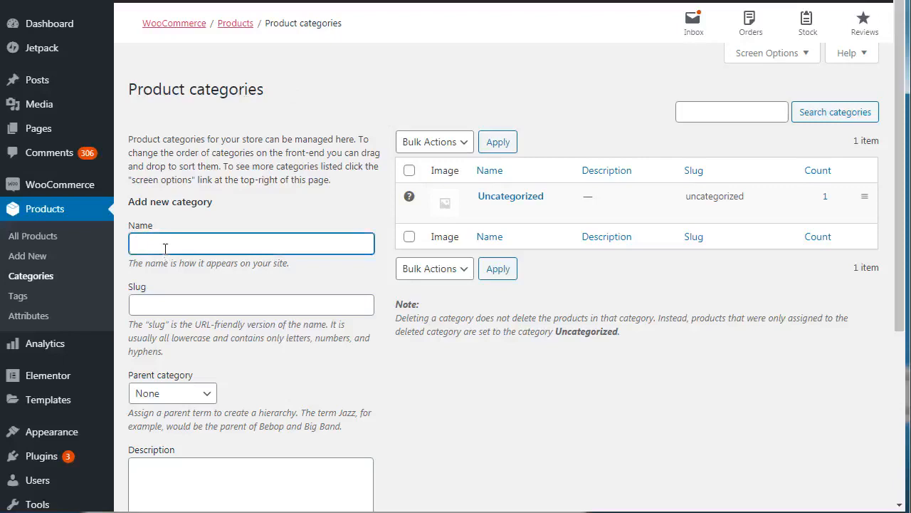
text(Watere Filters)
key(ctrl+a)
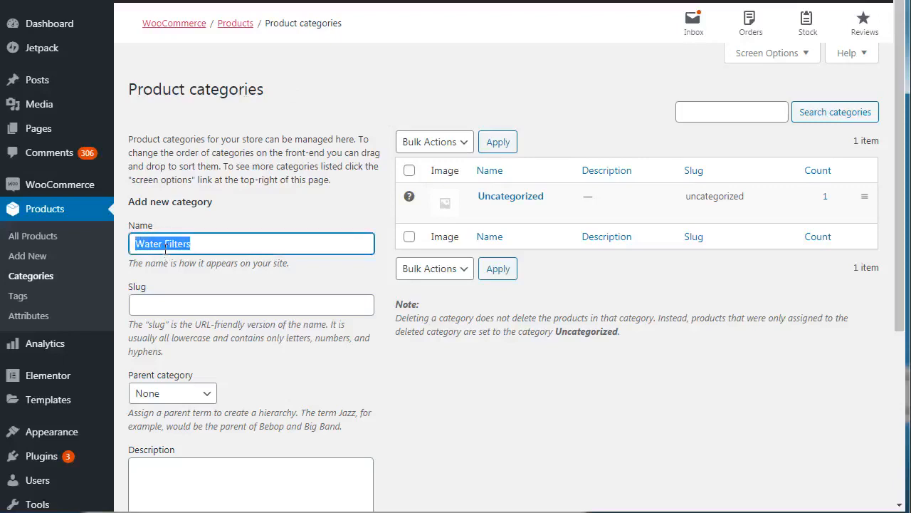
text(Filters)
key(ctrl+a)
click(343, 97)
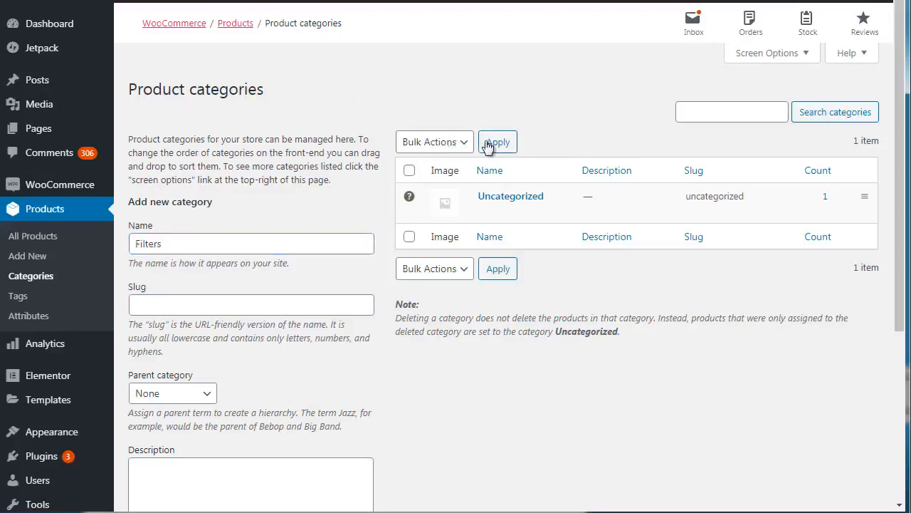
- Set the new category's slug to water-filters
drag(903, 223, 906, 285)
click(326, 199)
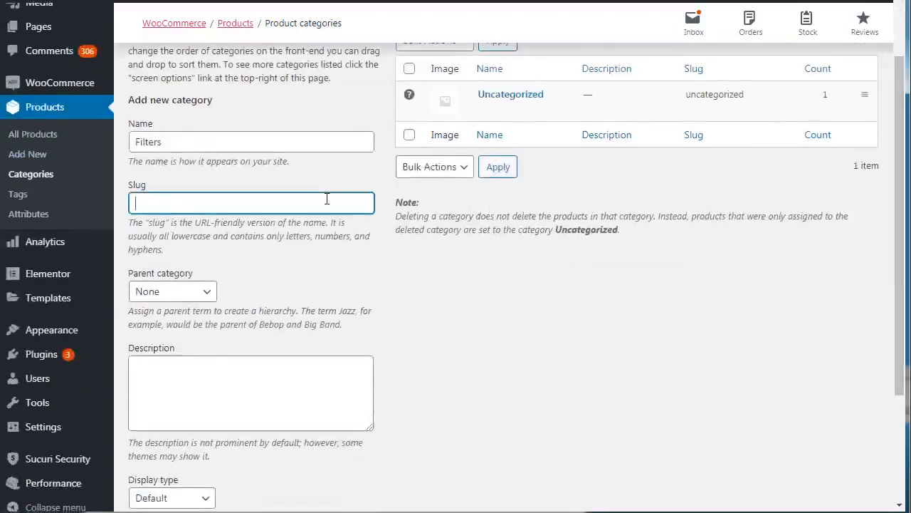
text(water-filters)
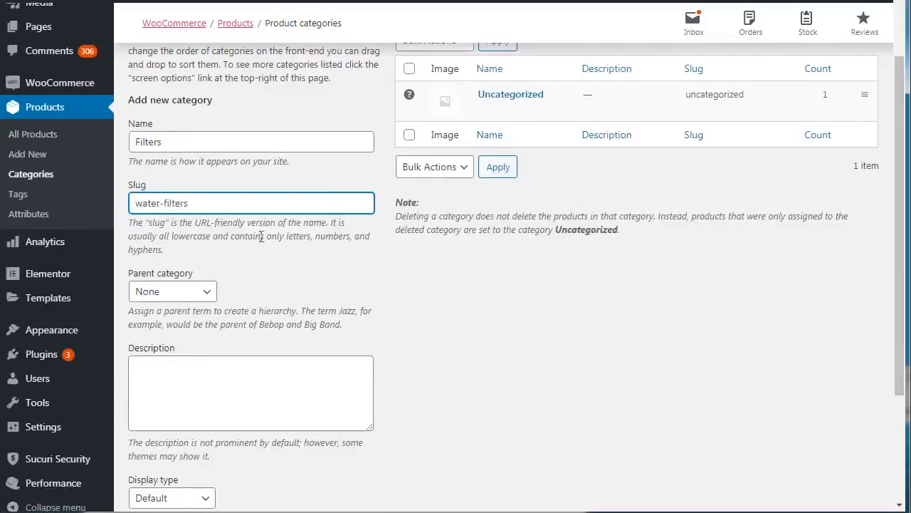
- Give the new category the description "Water filters" and add it to the product categories
click(213, 377)
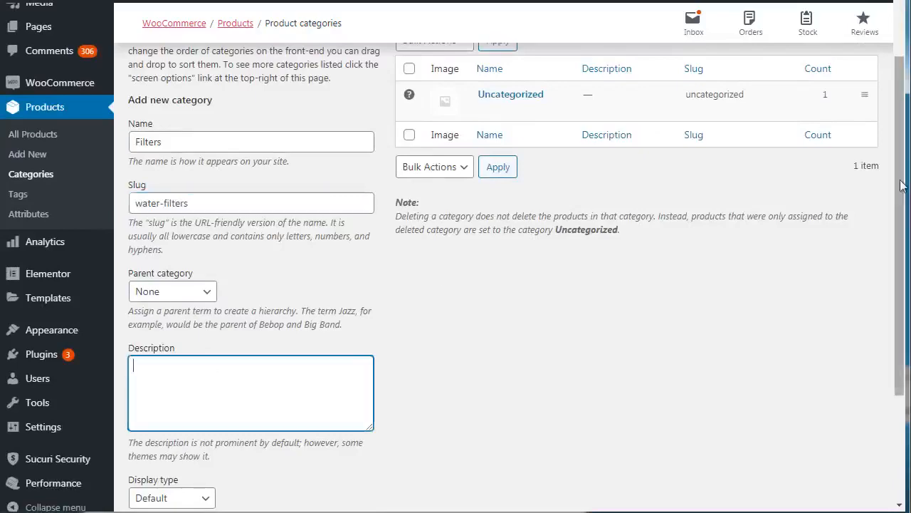
scroll(900, 217, down, 2)
scroll(907, 228, up, 1)
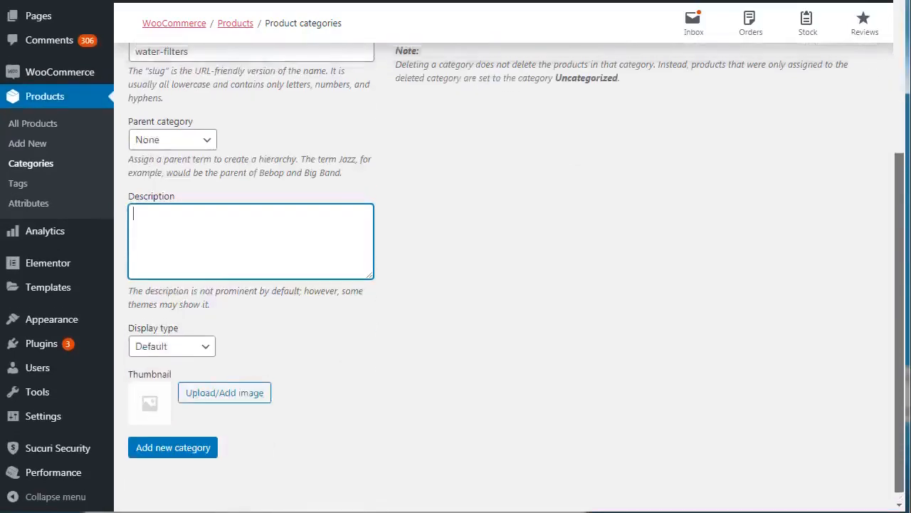
scroll(907, 228, down, 1)
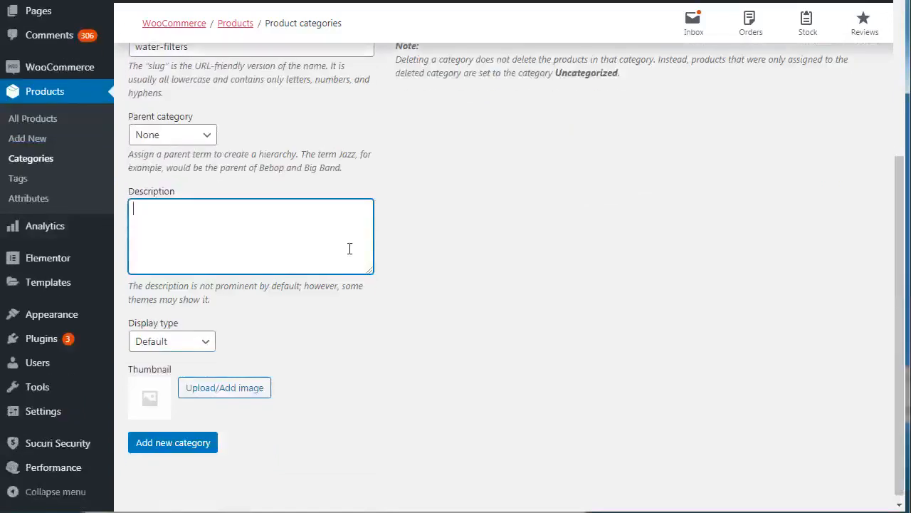
text(Water filters)
click(898, 128)
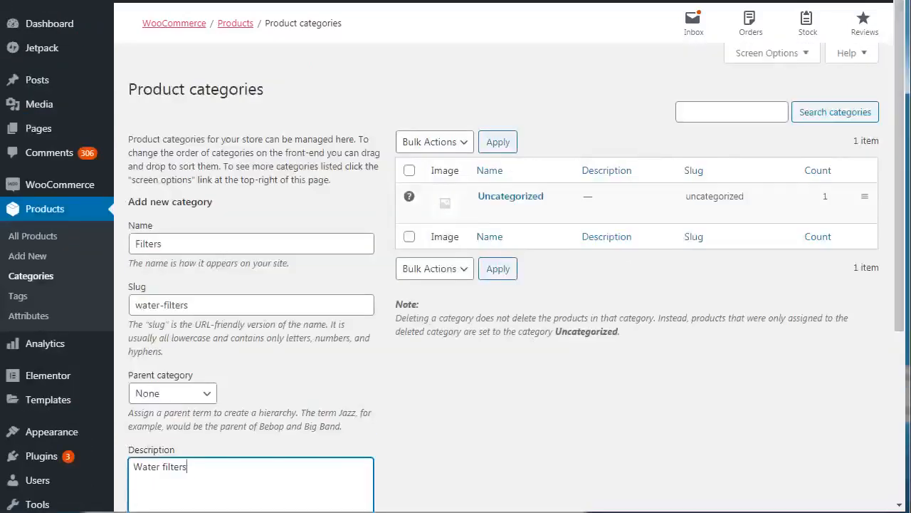
scroll(898, 107, down, 4)
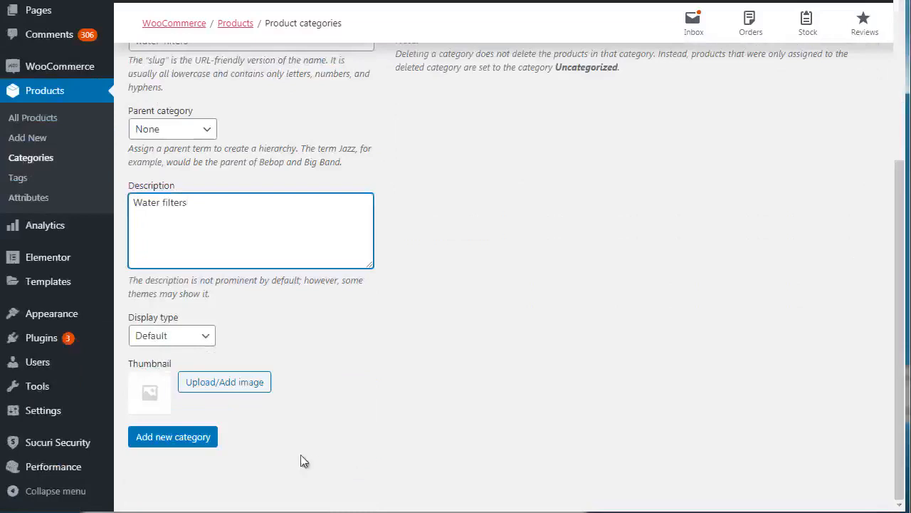
click(208, 439)
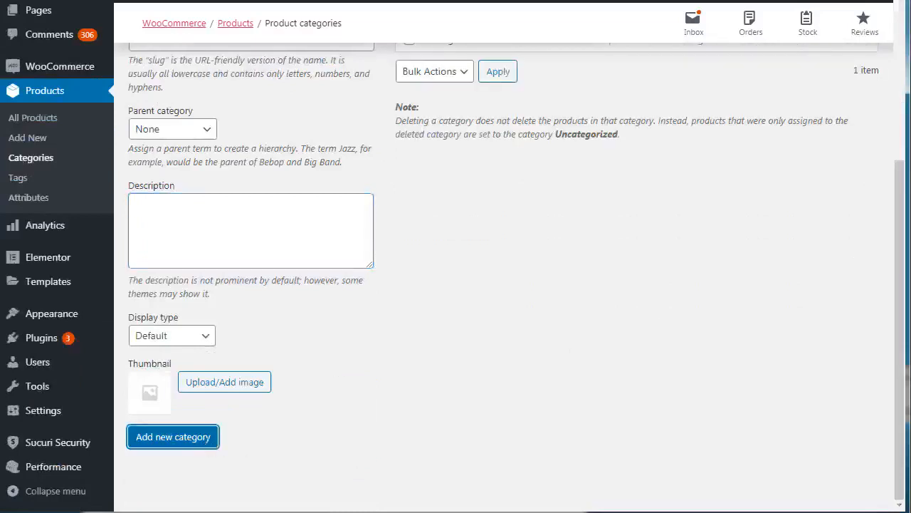
click(900, 134)
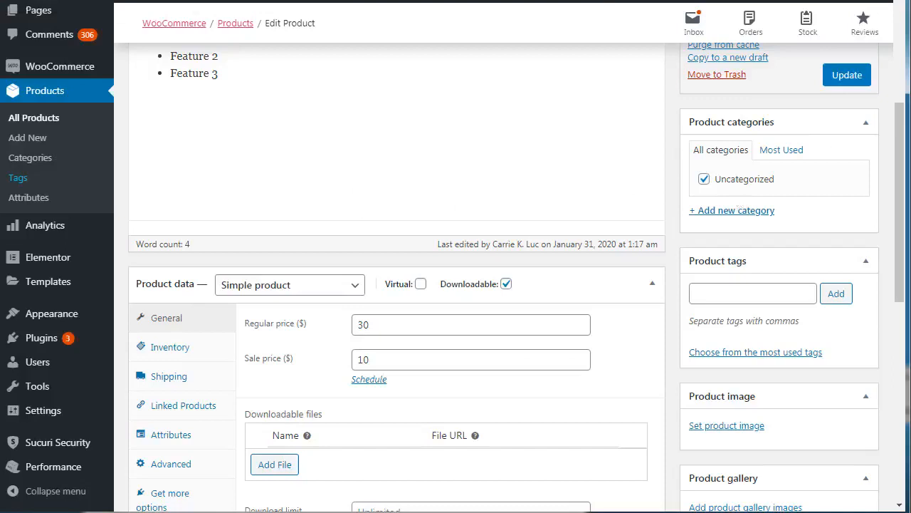
- Save the Book 1 product to refresh its category list, switch it from Uncategorized to Filters, and update it
click(846, 77)
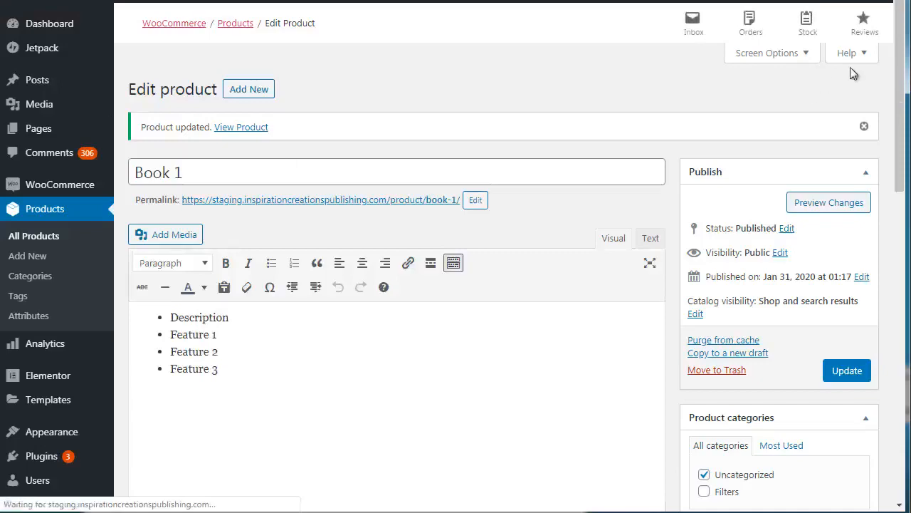
scroll(901, 183, down, 4)
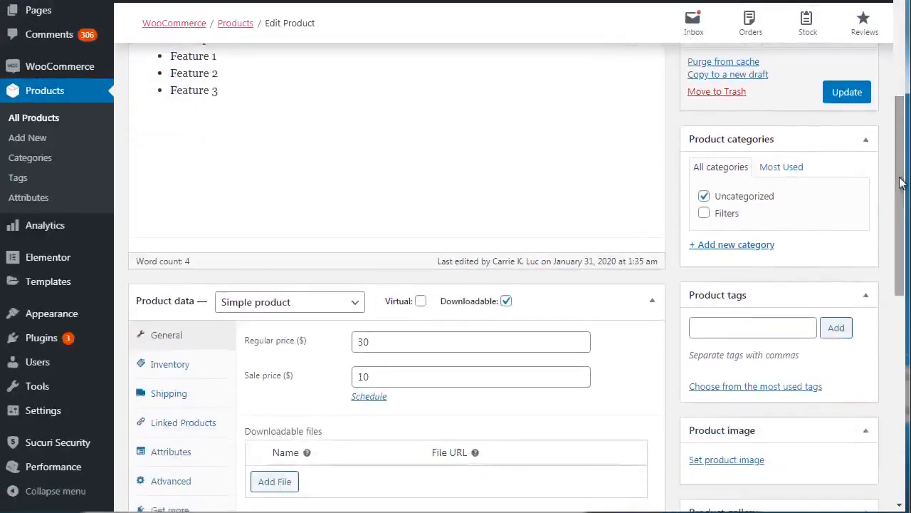
click(704, 197)
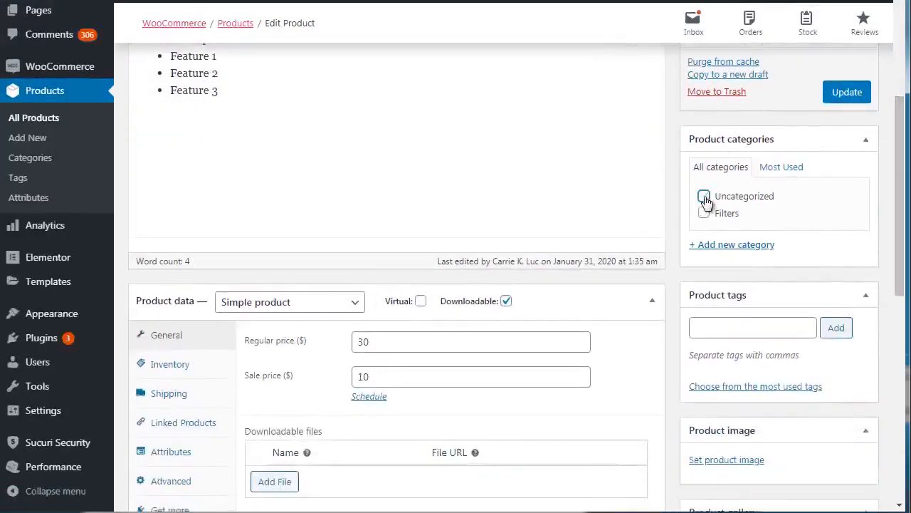
click(703, 217)
scroll(901, 199, down, 2)
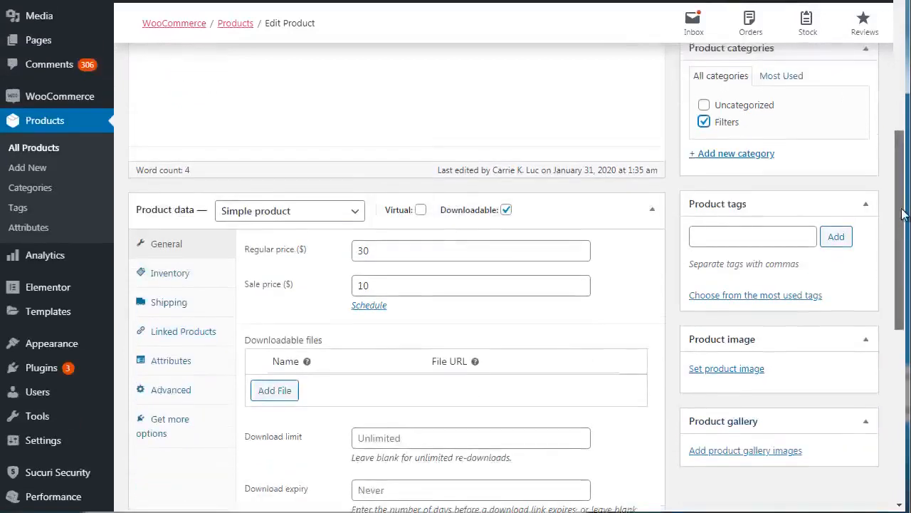
scroll(902, 213, up, 1)
click(847, 63)
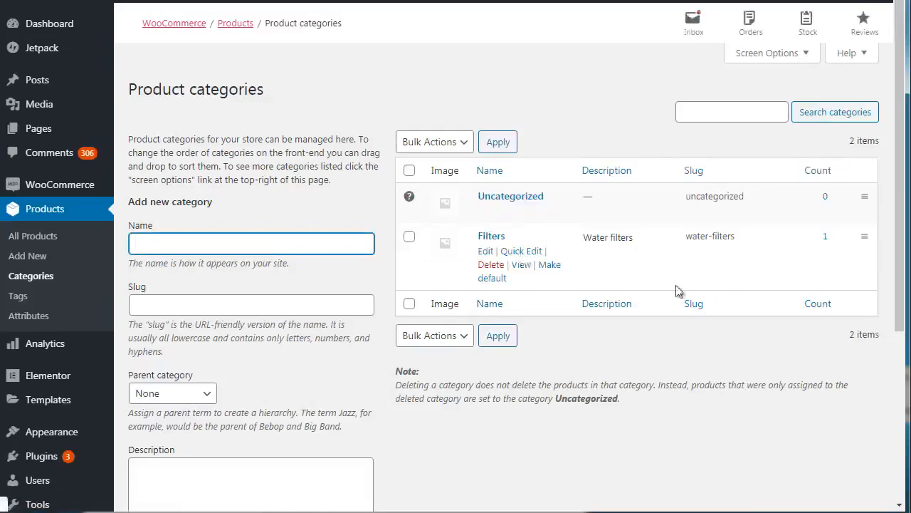
- Reload the Product categories page to check its product counts, and compare the product's tags section with the Product tags page
key(F5)
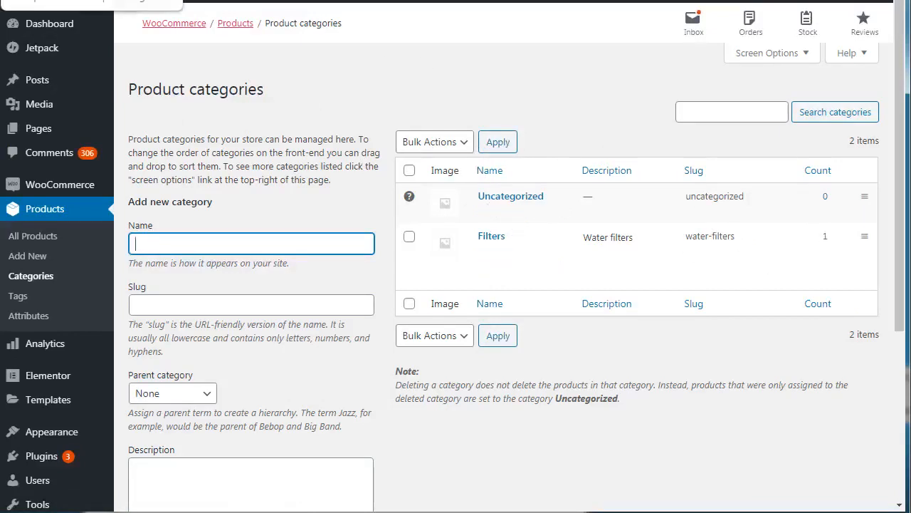
key(ctrl+Tab)
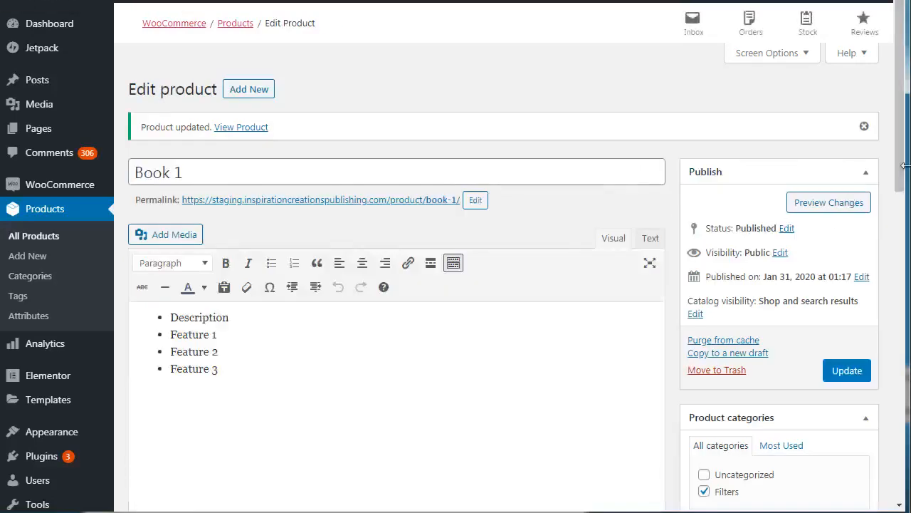
scroll(904, 165, down, 5)
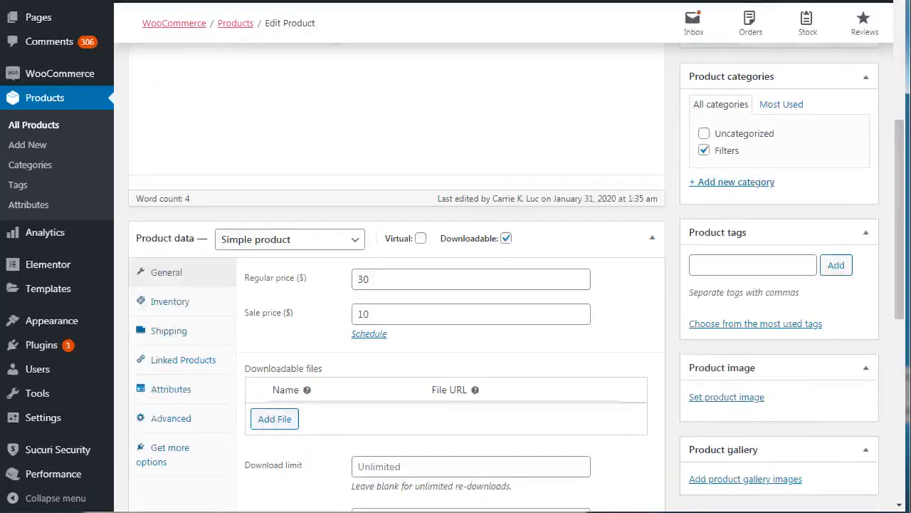
key(ctrl+Tab)
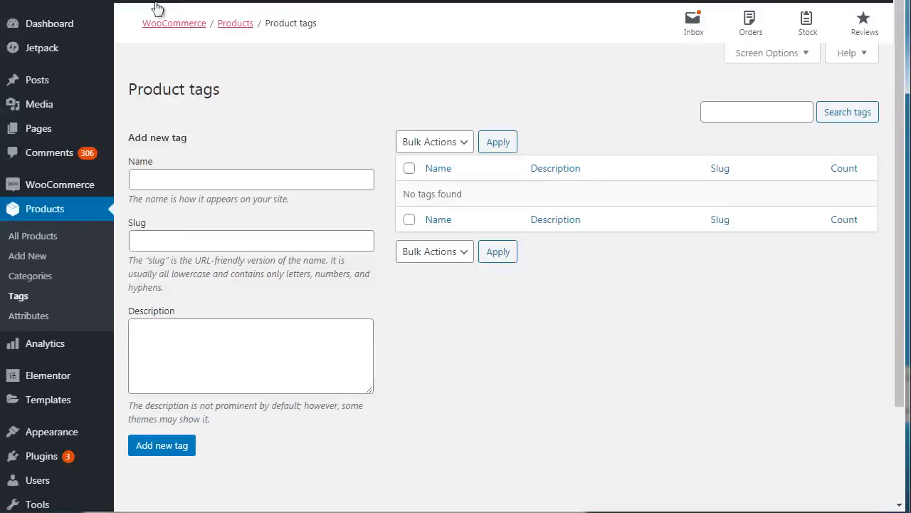
key(ctrl+shift+Tab)
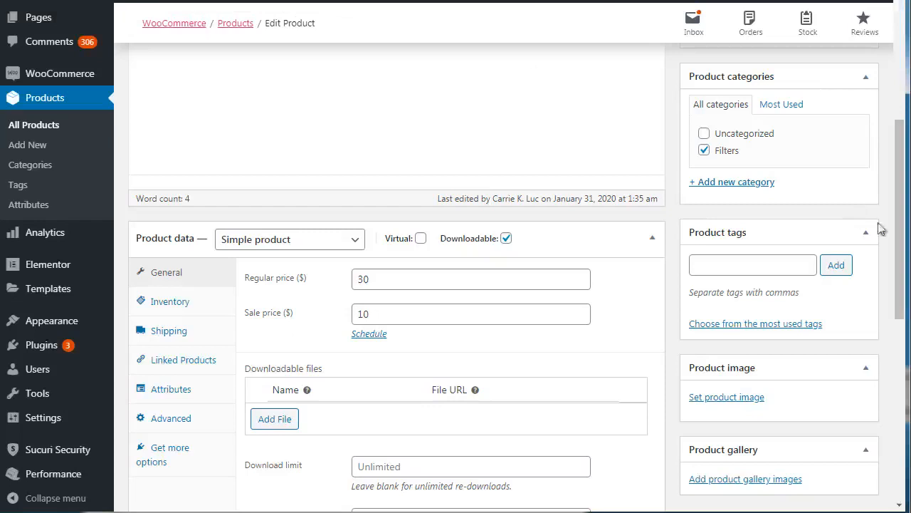
- Add the tags filters, water and one year warranty to the Book 1 product and update it
drag(896, 221, 899, 261)
click(725, 165)
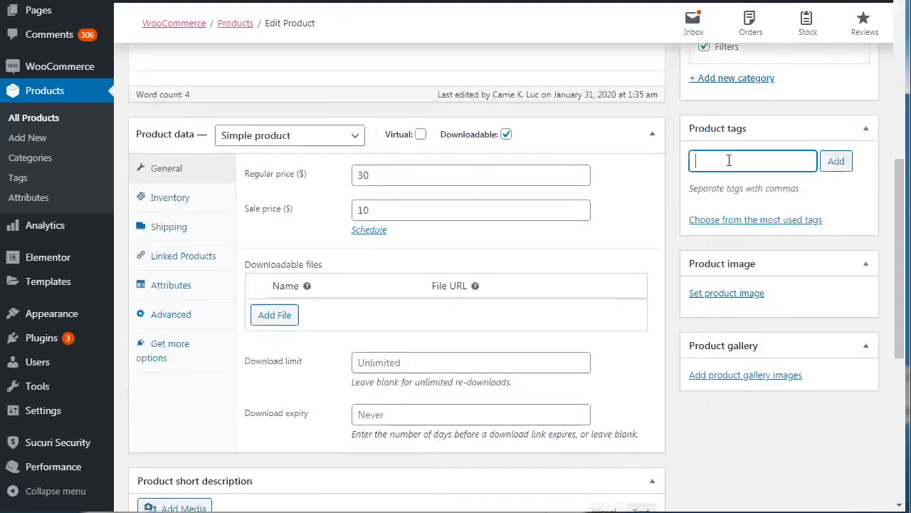
text(filters)
key(Return)
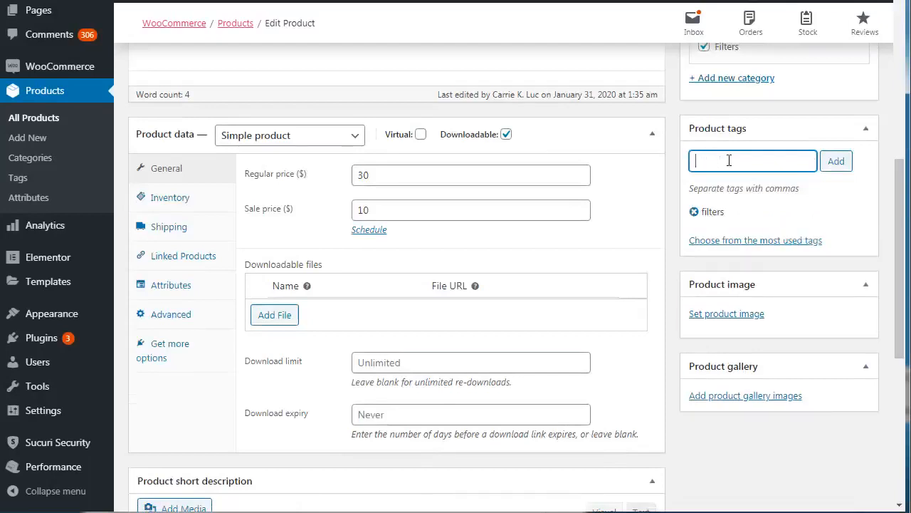
text(water)
key(Return)
text(one year warrn)
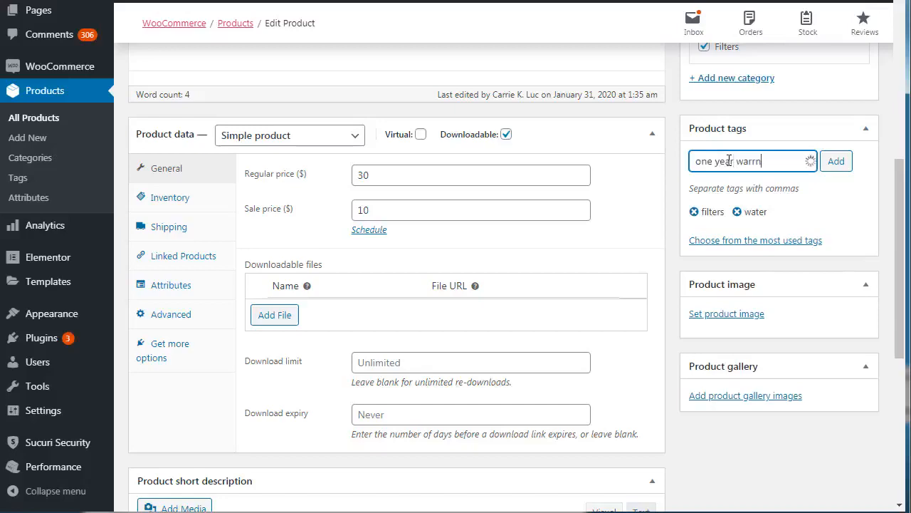
key(BackSpace)
text(anty)
key(Return)
click(906, 102)
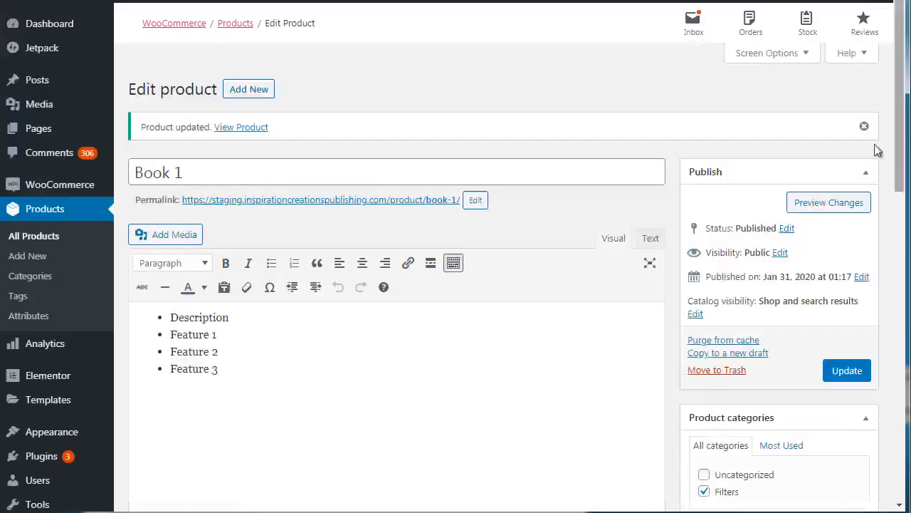
click(846, 370)
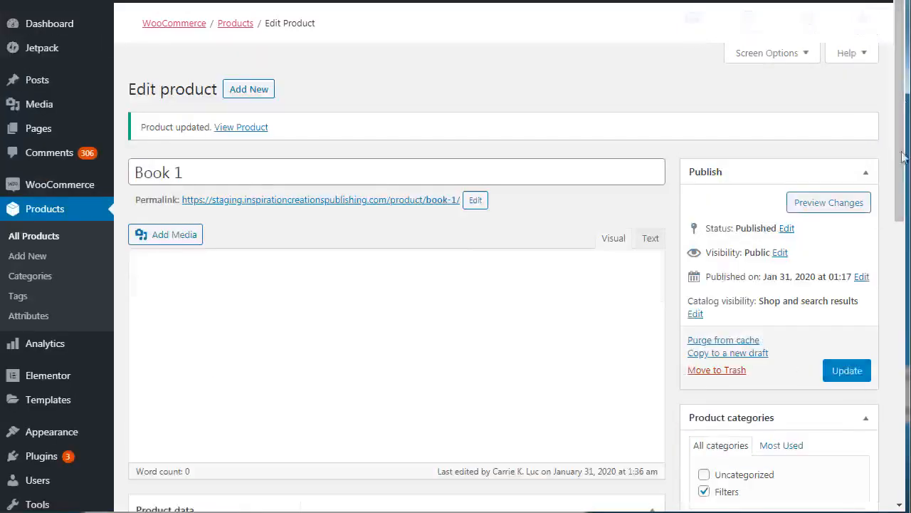
- Check the saved categories and tags on the product, and open the Product tags page to examine the tag list
drag(901, 133, 901, 168)
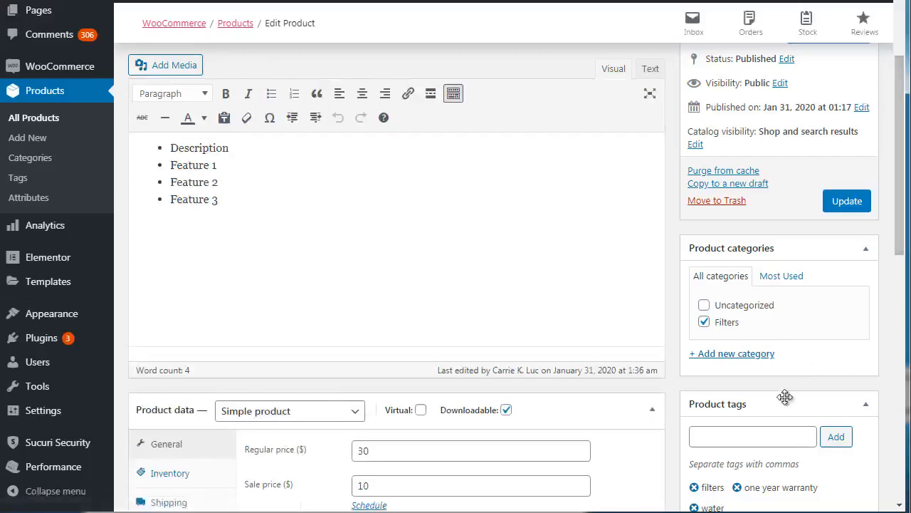
right_click(26, 178)
click(49, 179)
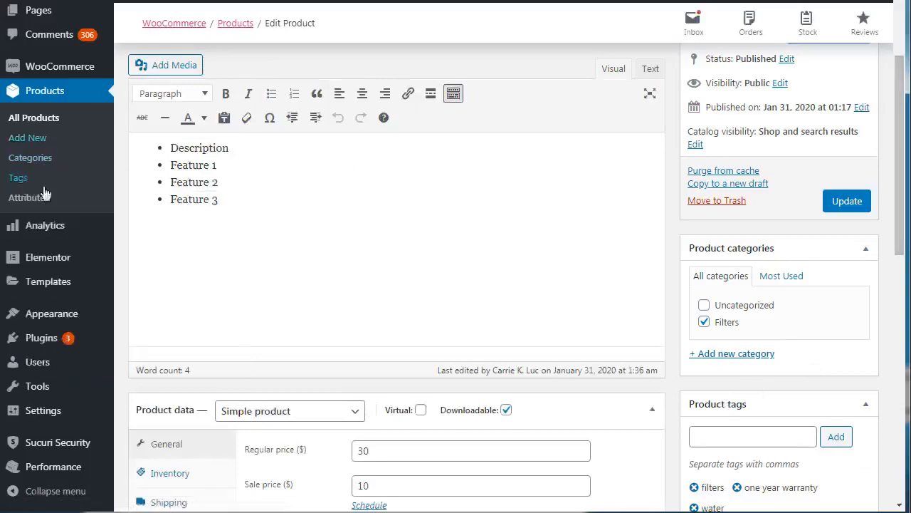
click(27, 180)
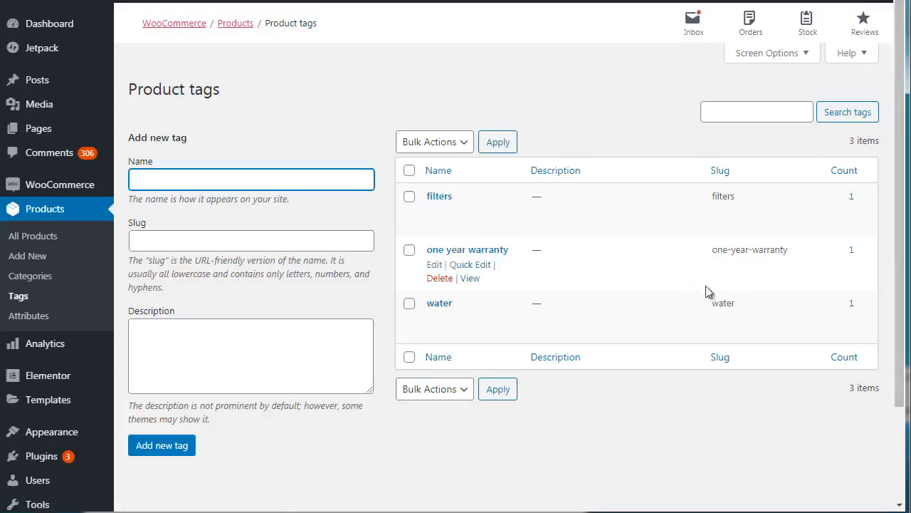
- Open the product categories page, and examine the size and color options on the Alibaba hemp T-shirt listing as an attribute example
click(383, 139)
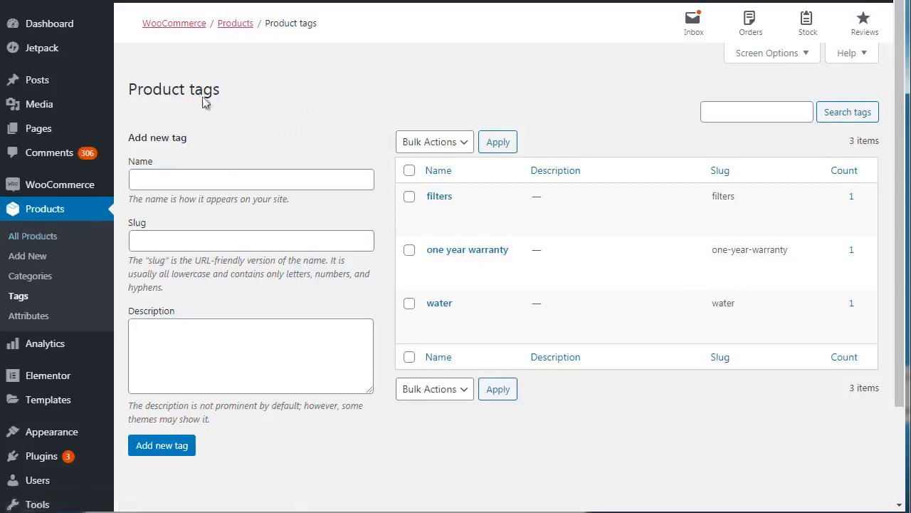
click(28, 276)
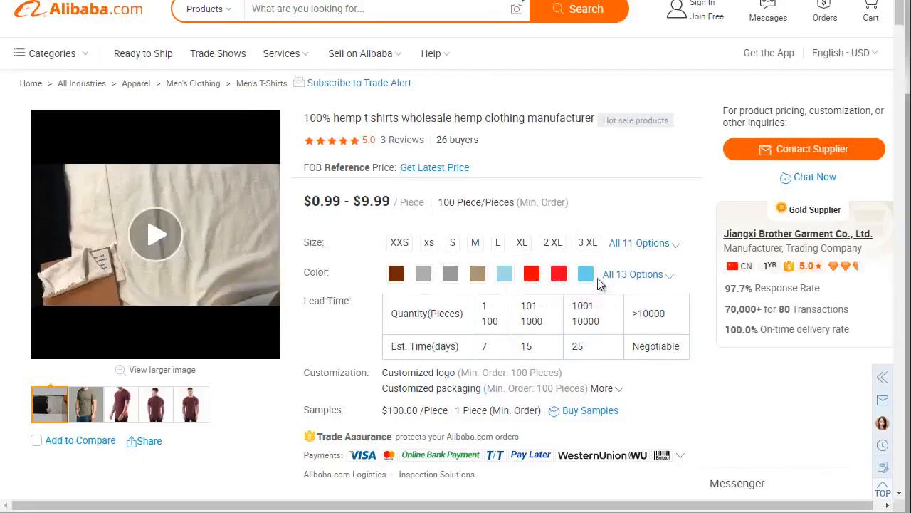
mouse_move(327, 246)
mouse_down()
mouse_move(334, 250)
mouse_move(309, 243)
mouse_up()
click(328, 249)
key(ctrl+Tab)
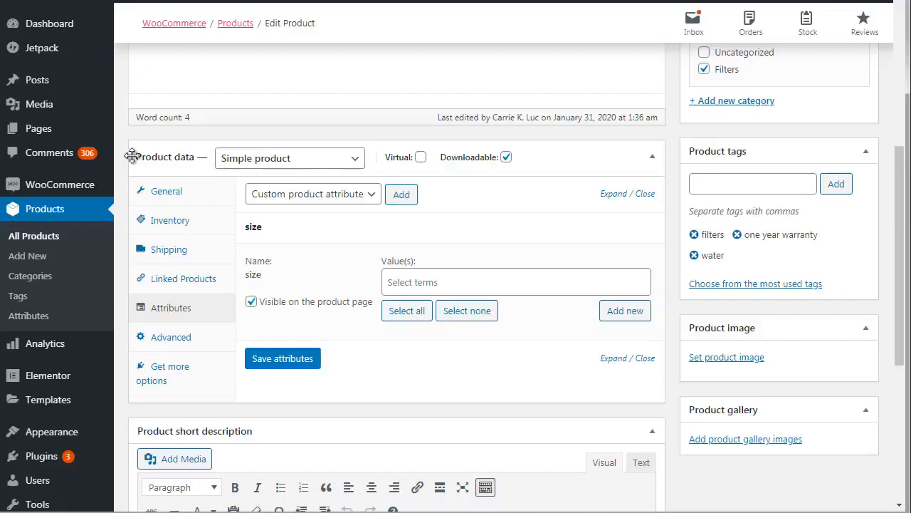
- Reload the product edit page to discard the unsaved size attribute, and reopen the product's attribute settings
click(643, 358)
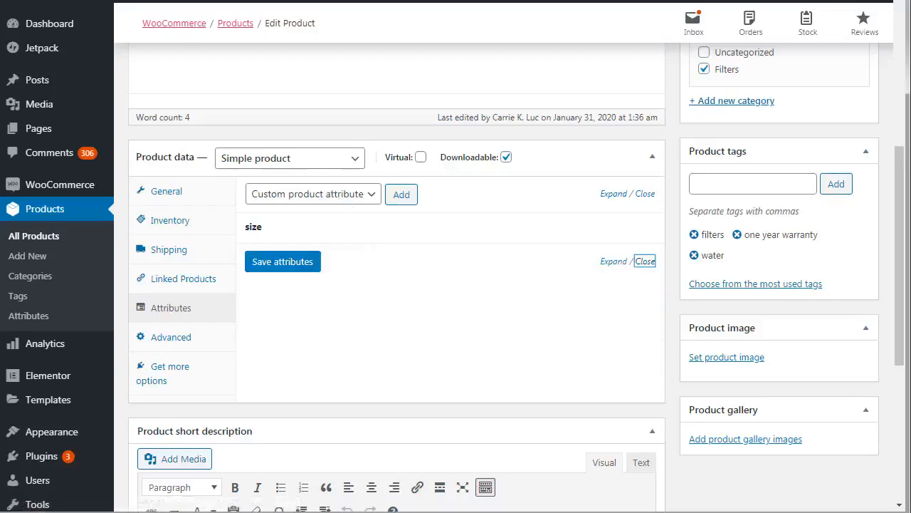
key(F5)
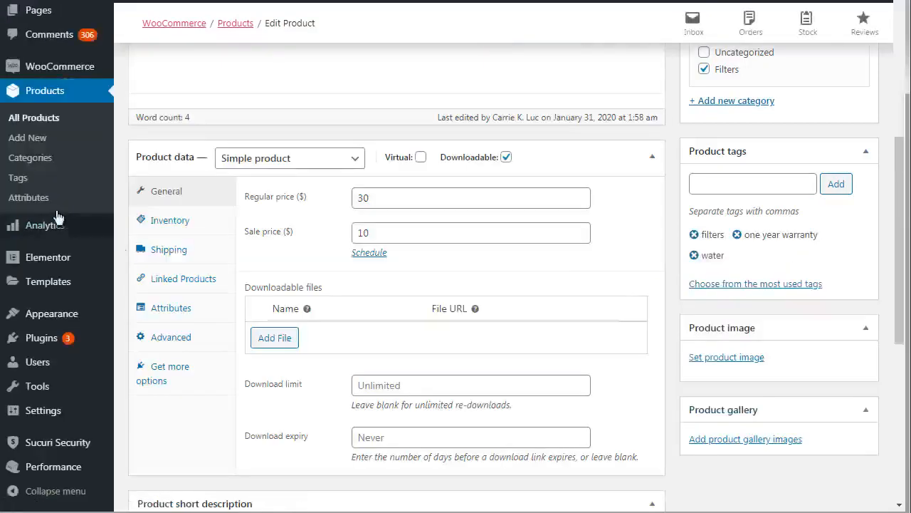
right_click(43, 199)
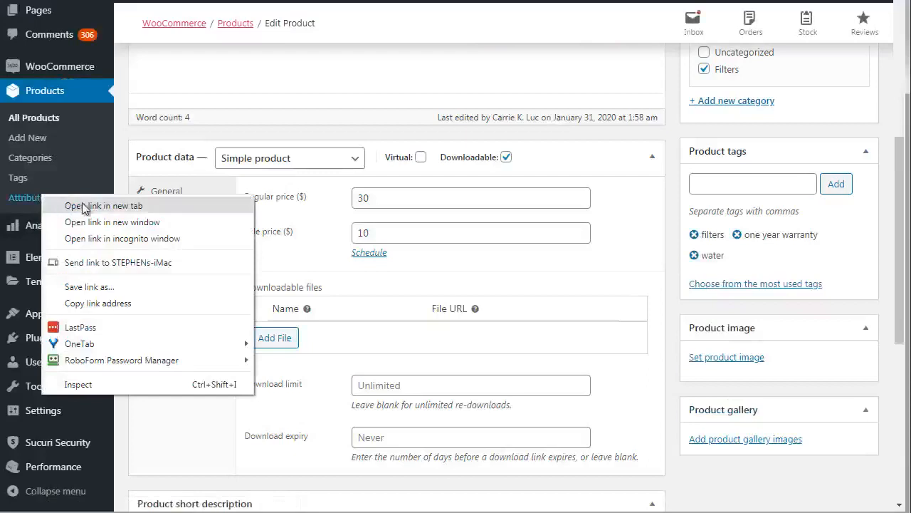
click(116, 167)
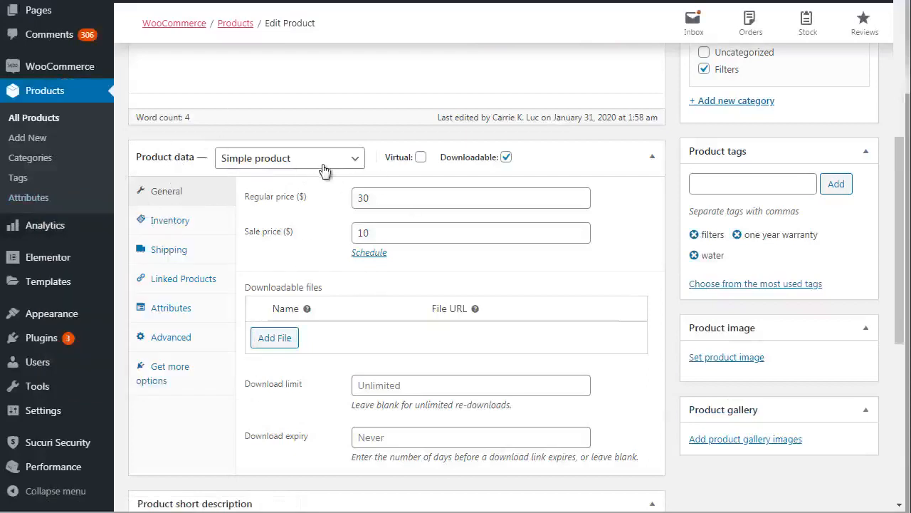
click(190, 310)
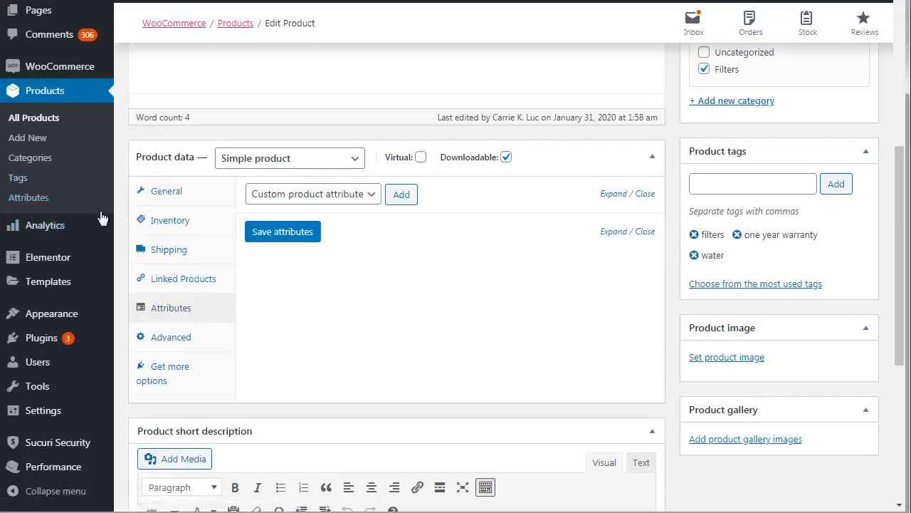
- Add the existing size attribute to the product
click(316, 196)
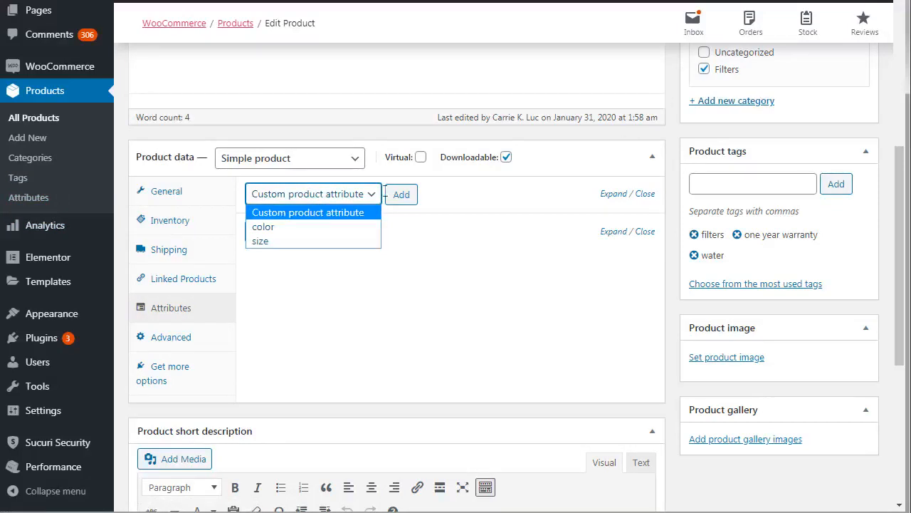
click(303, 242)
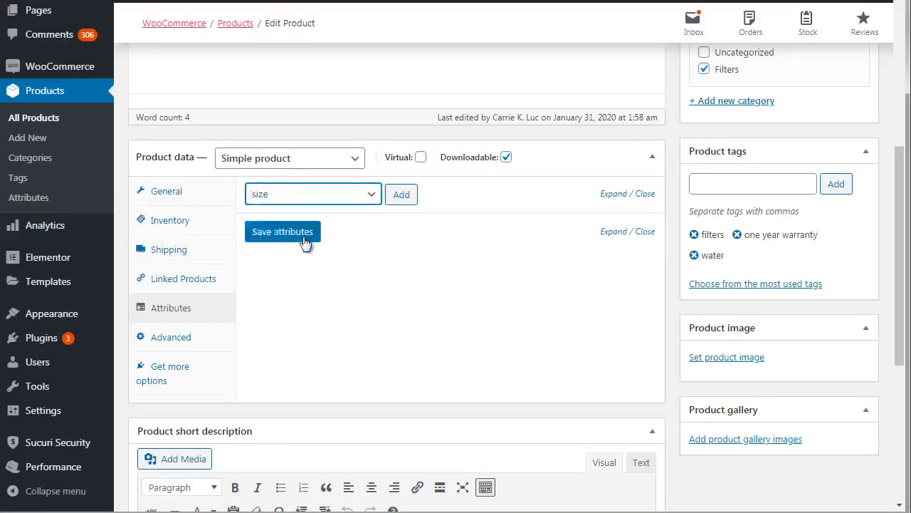
click(404, 198)
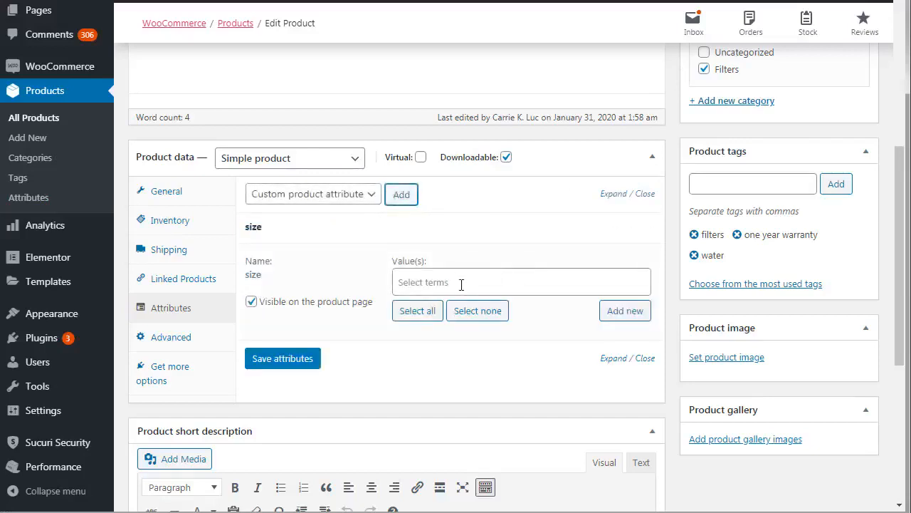
- Create the new term small as a value of the product's size attribute
click(461, 284)
click(673, 236)
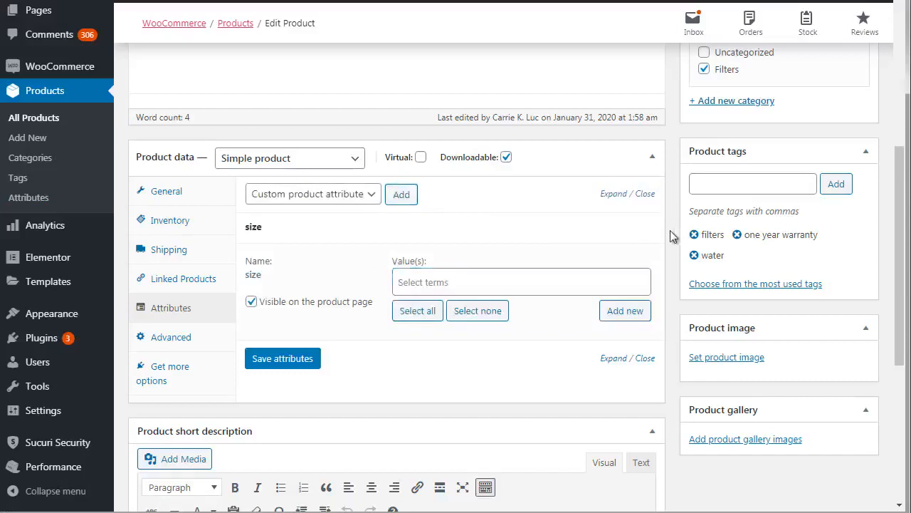
click(413, 283)
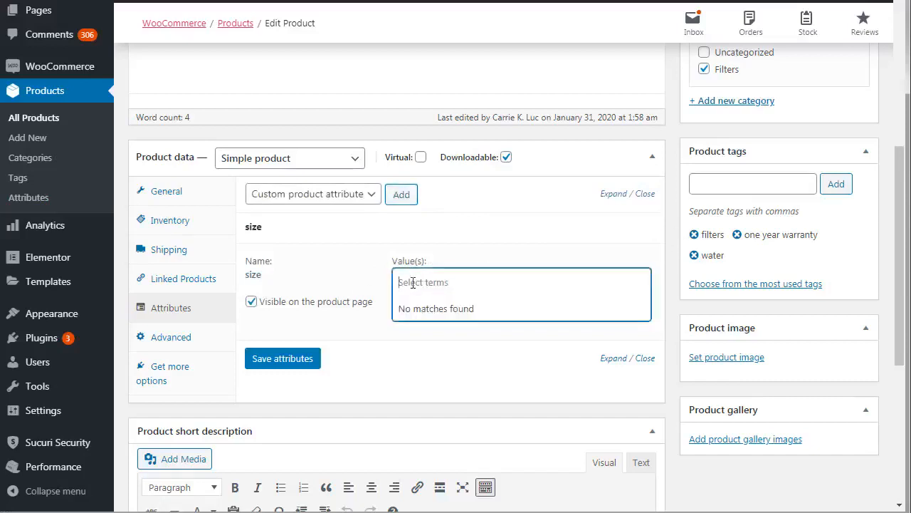
text(small)
double_click(413, 282)
key(ctrl+c)
click(672, 271)
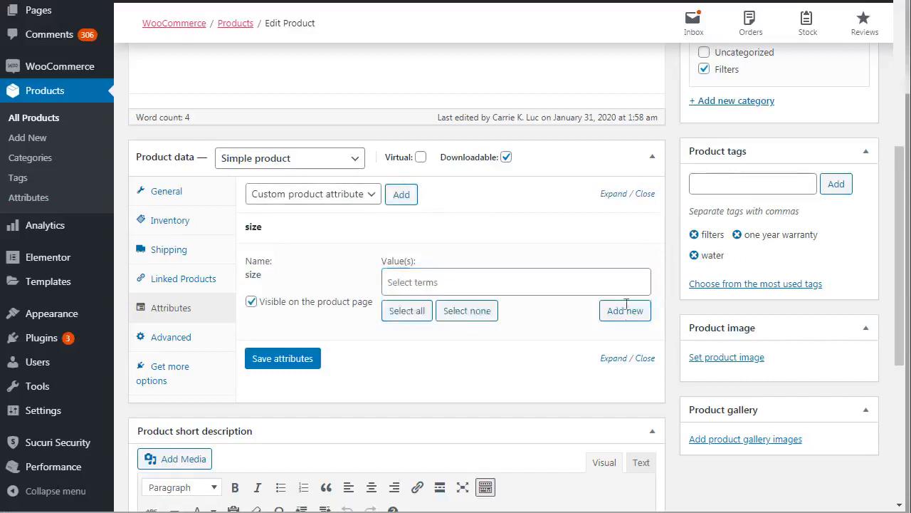
click(623, 311)
key(ctrl+v)
click(520, 83)
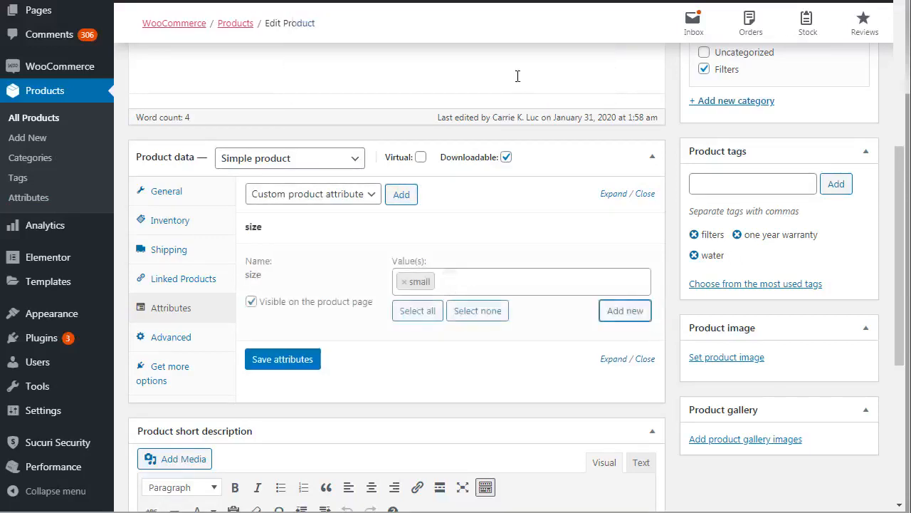
- Create the new term medium as a value of the product's size attribute
click(454, 283)
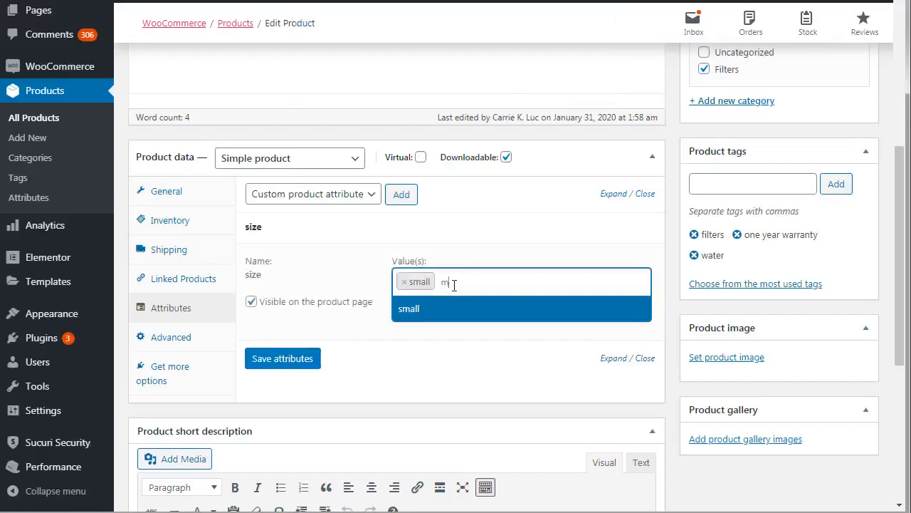
text(medium)
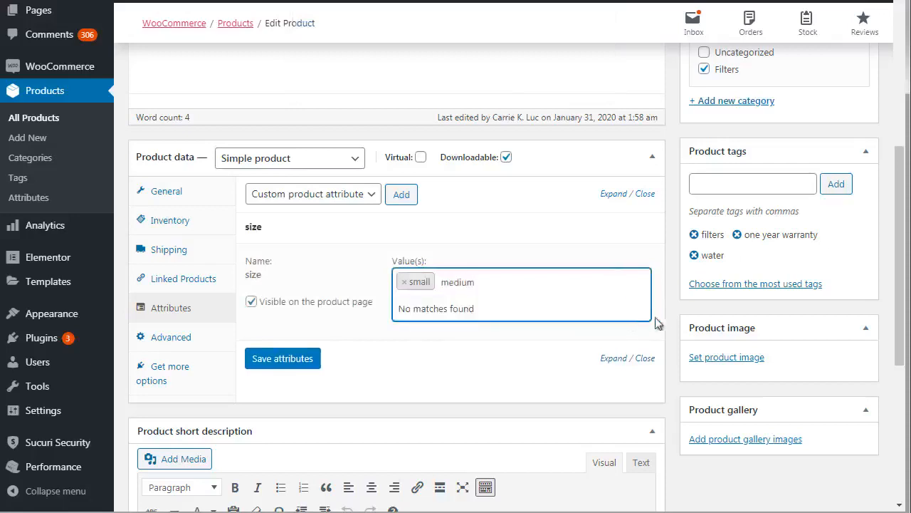
click(623, 312)
click(629, 313)
text(medium)
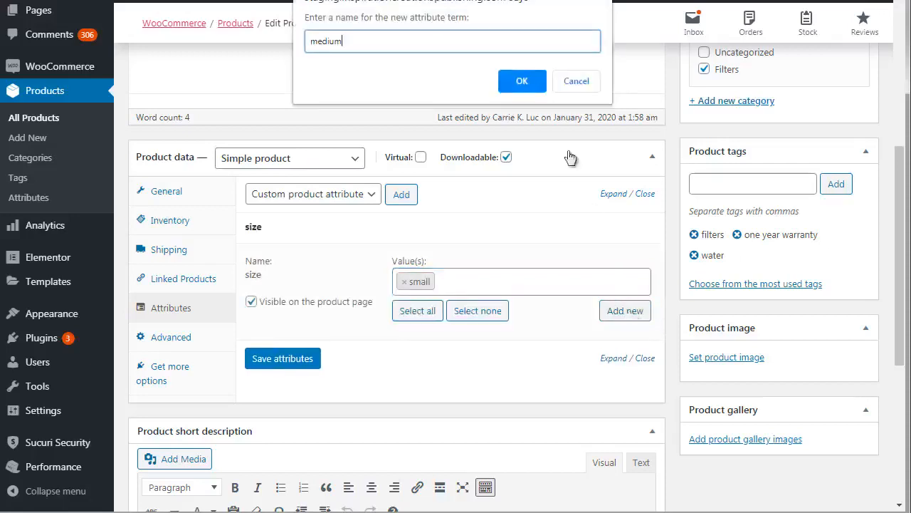
click(521, 81)
- Create the new term large as a value of the product's size attribute
click(531, 280)
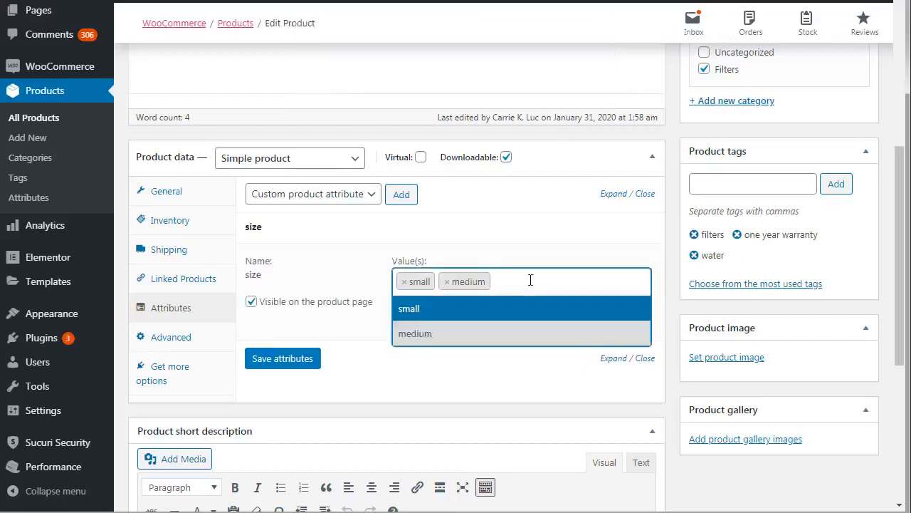
text(large)
key(ctrl+a)
key(ctrl+c)
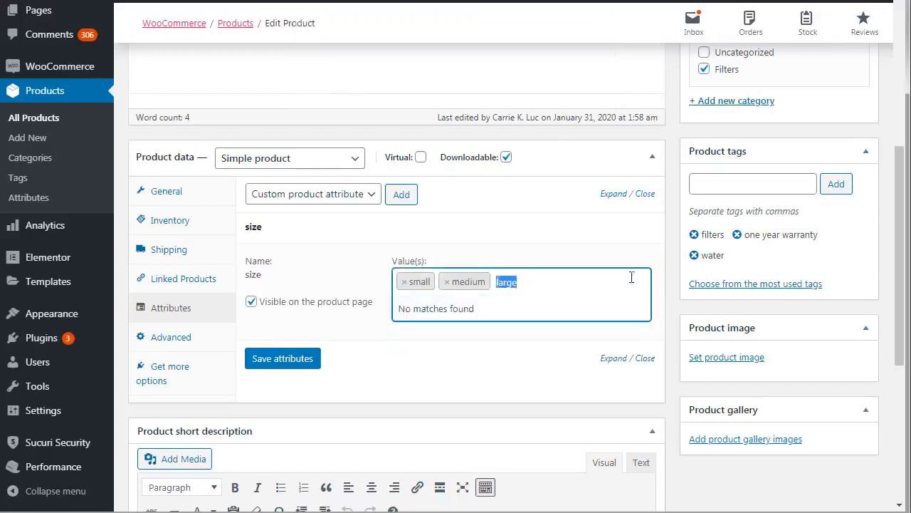
click(672, 277)
click(628, 317)
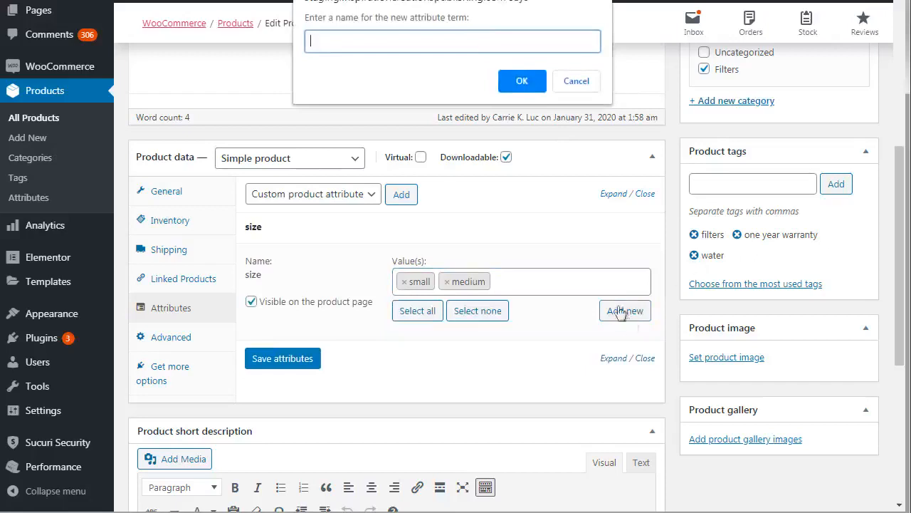
key(ctrl+v)
click(517, 78)
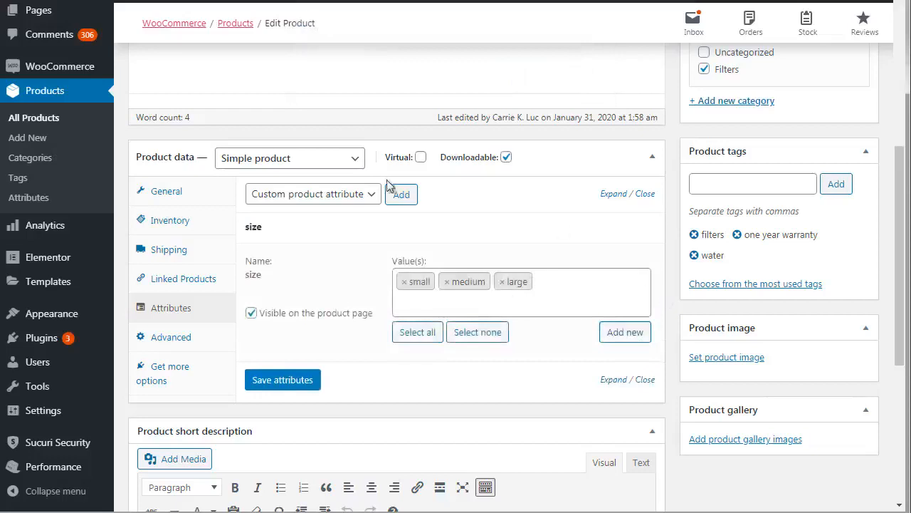
- Add the existing color attribute to the product below the size attribute
click(353, 196)
click(338, 227)
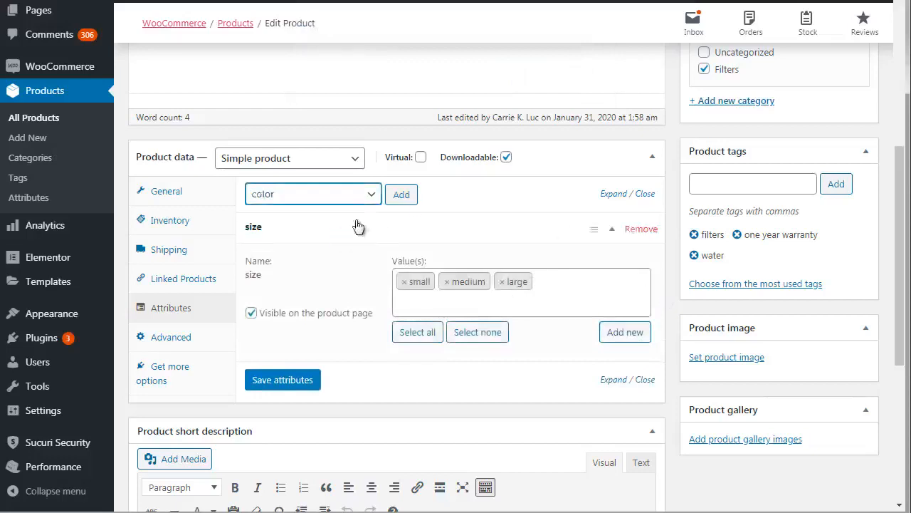
click(401, 194)
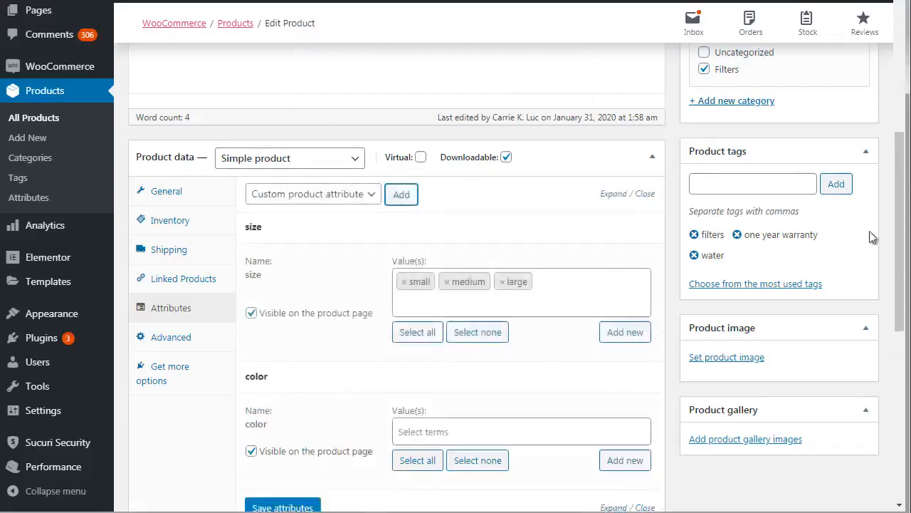
- Create the new term brown as a value of the product's color attribute
drag(895, 242, 897, 297)
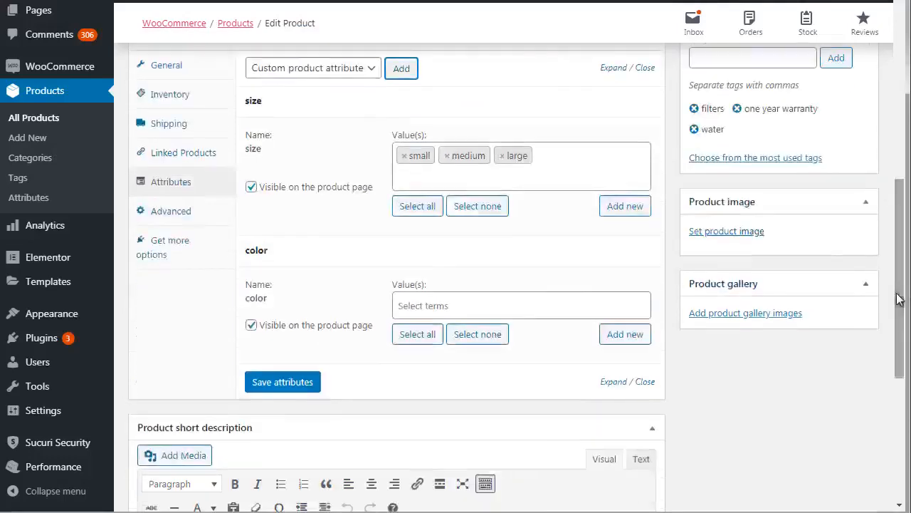
click(525, 299)
text(brown)
key(ctrl+a)
key(ctrl+c)
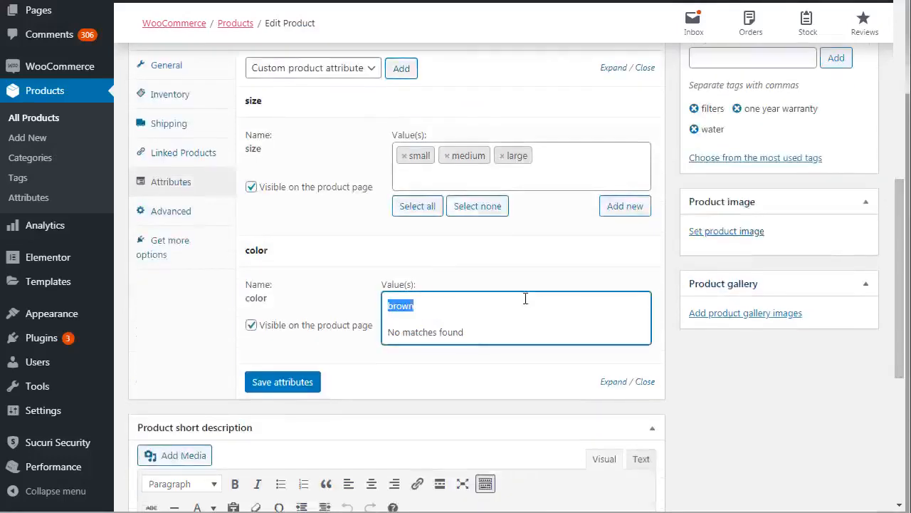
click(673, 302)
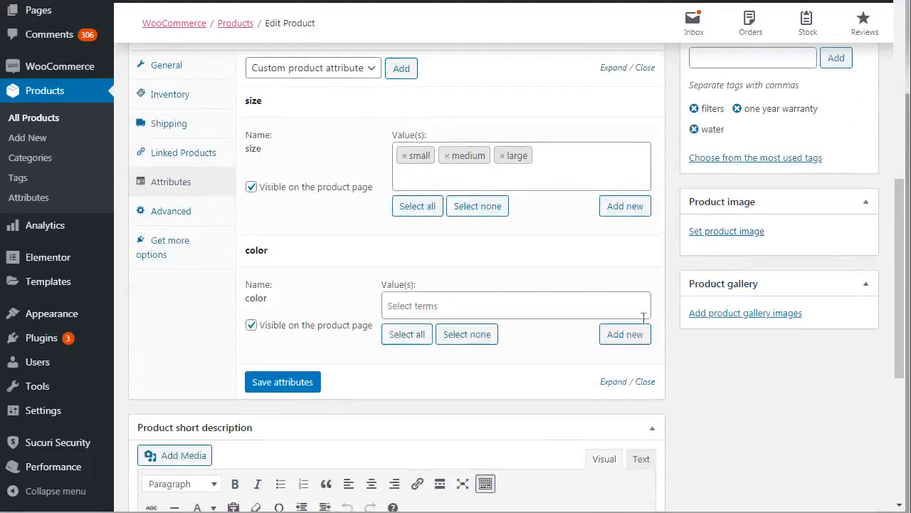
click(625, 334)
key(ctrl+v)
click(524, 81)
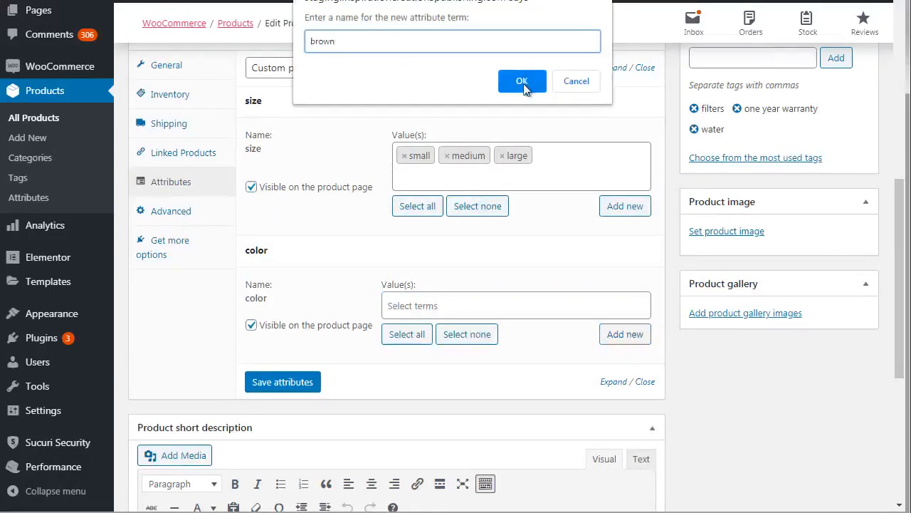
- Create the new terms green and white as further values of the product's color attribute
click(619, 334)
text(green)
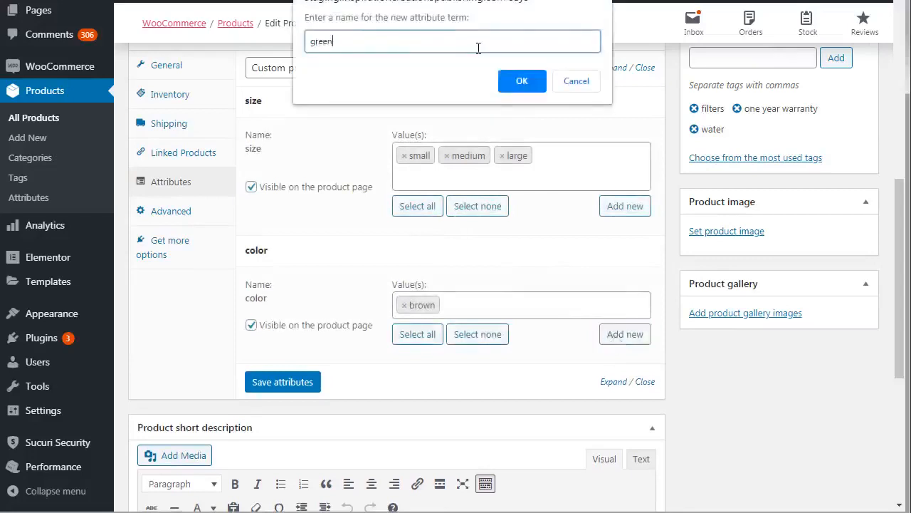
key(Return)
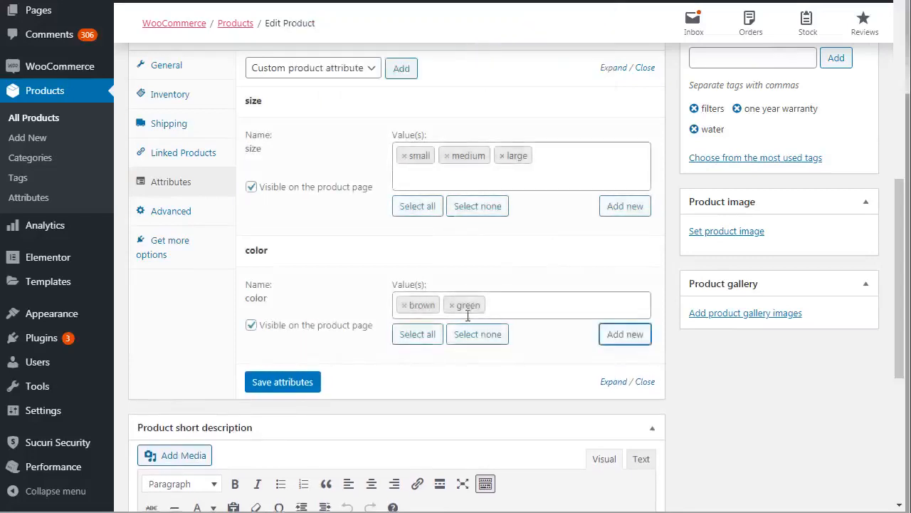
click(531, 310)
click(634, 337)
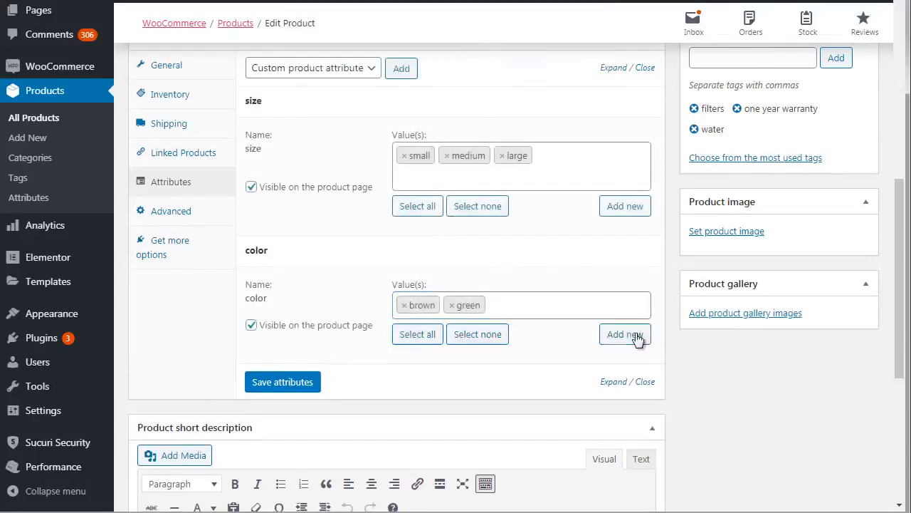
text(white)
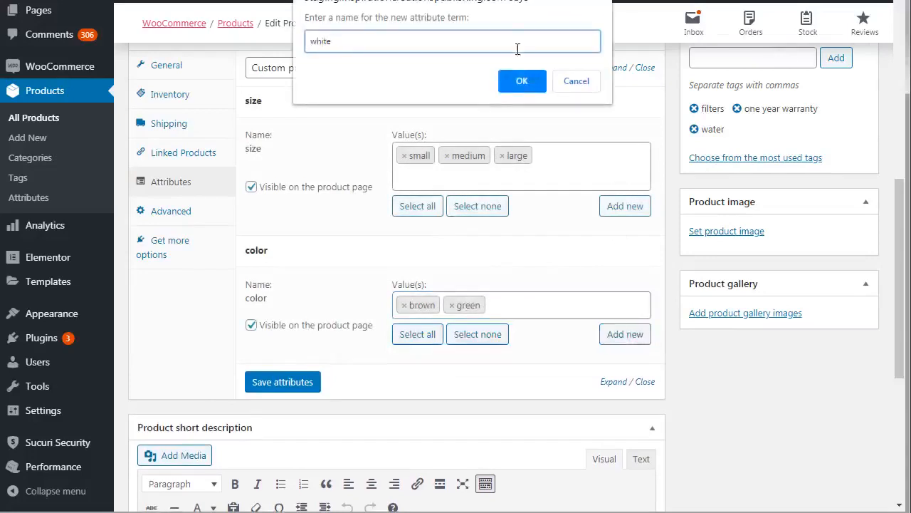
click(521, 80)
- Save the size and color attributes and update the product
click(298, 411)
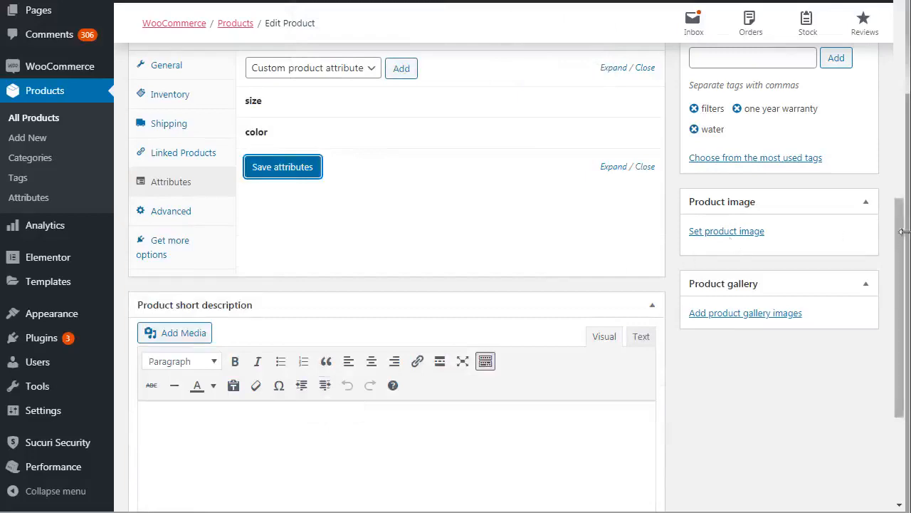
scroll(901, 233, up, 4)
click(853, 97)
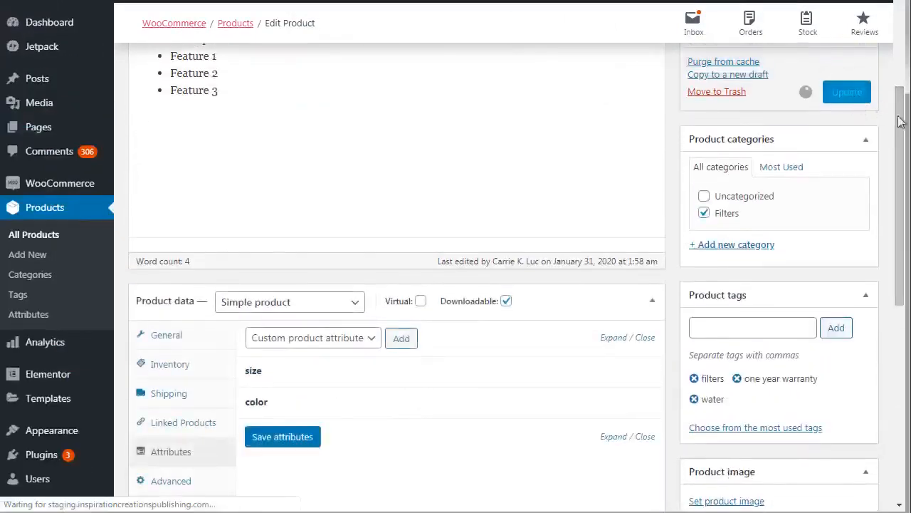
- Review the saved values of the size and color attributes in the updated product's data
scroll(396, 248, down, 3)
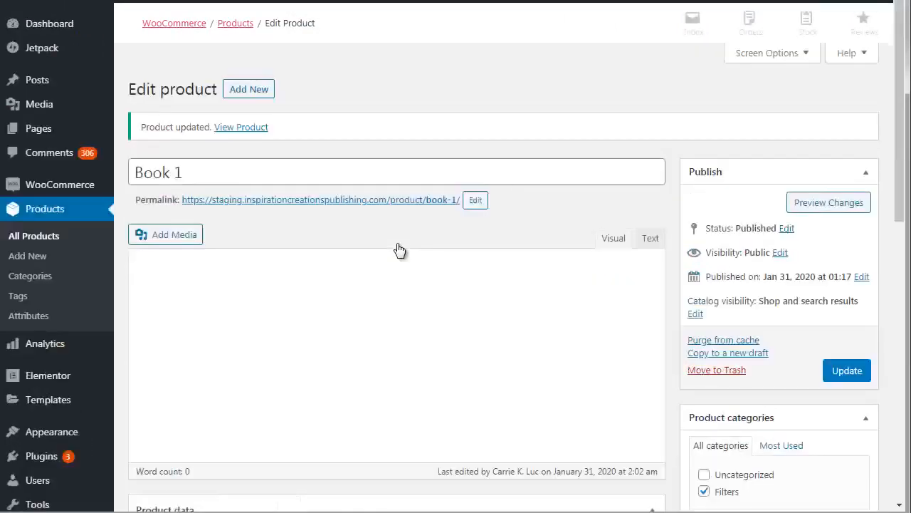
scroll(899, 234, down, 5)
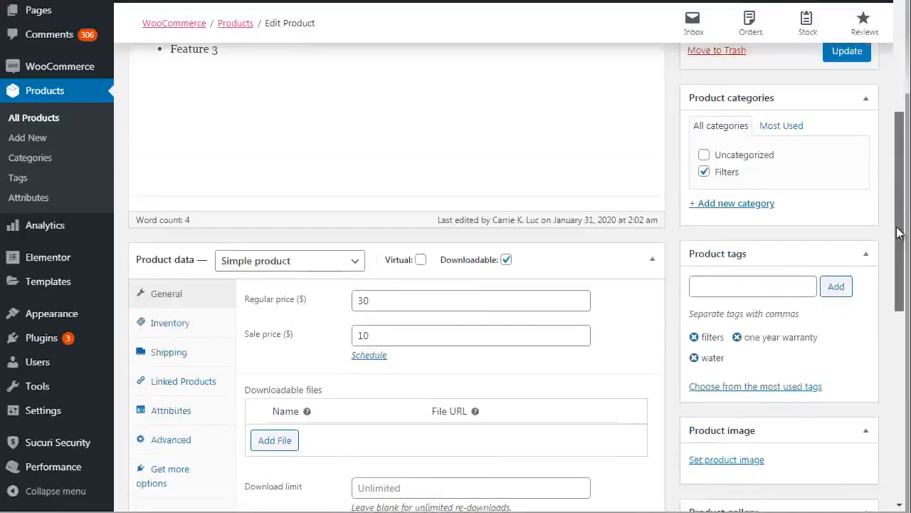
scroll(899, 234, down, 2)
click(180, 284)
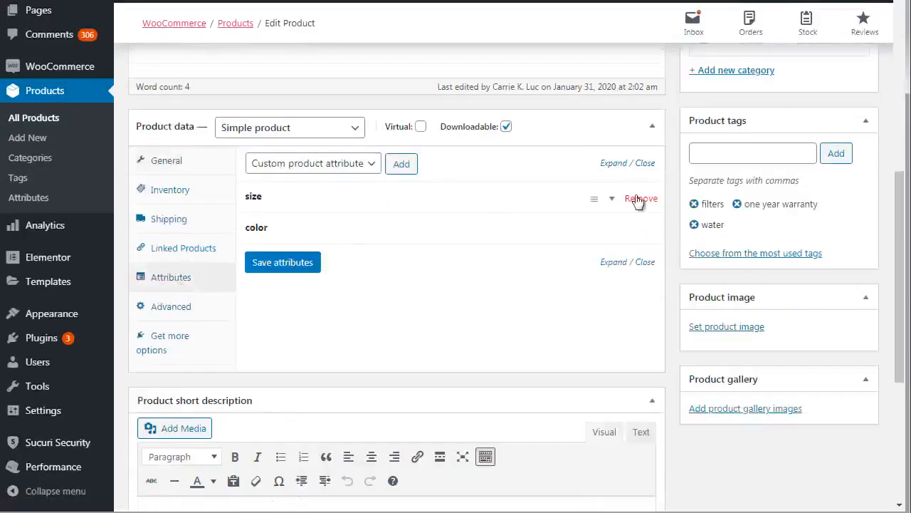
click(596, 200)
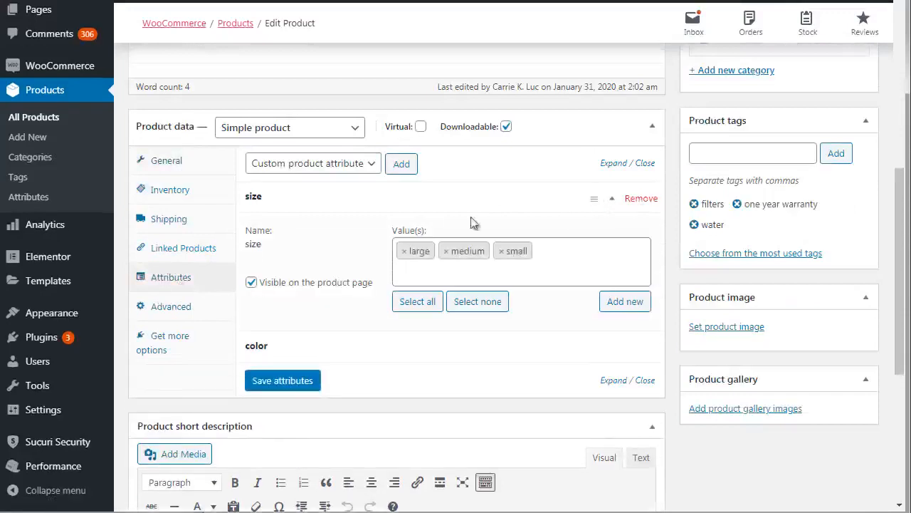
click(606, 356)
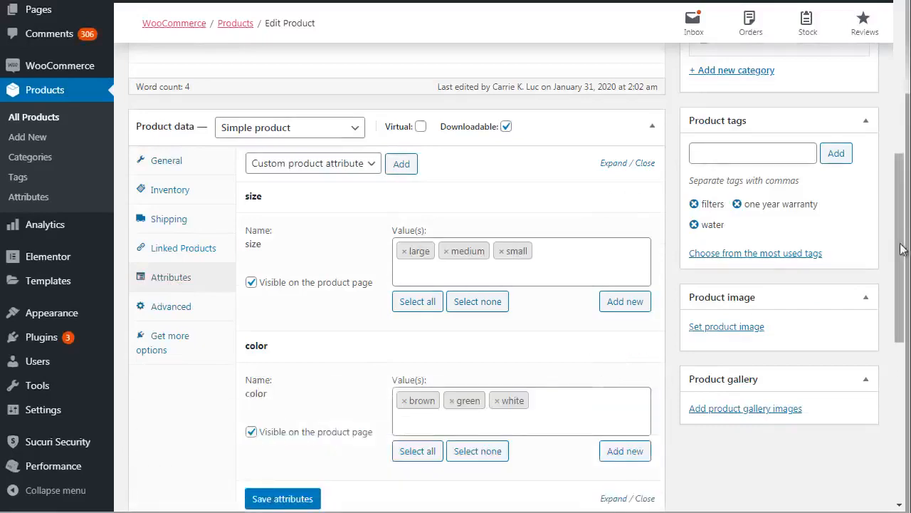
scroll(900, 249, up, 10)
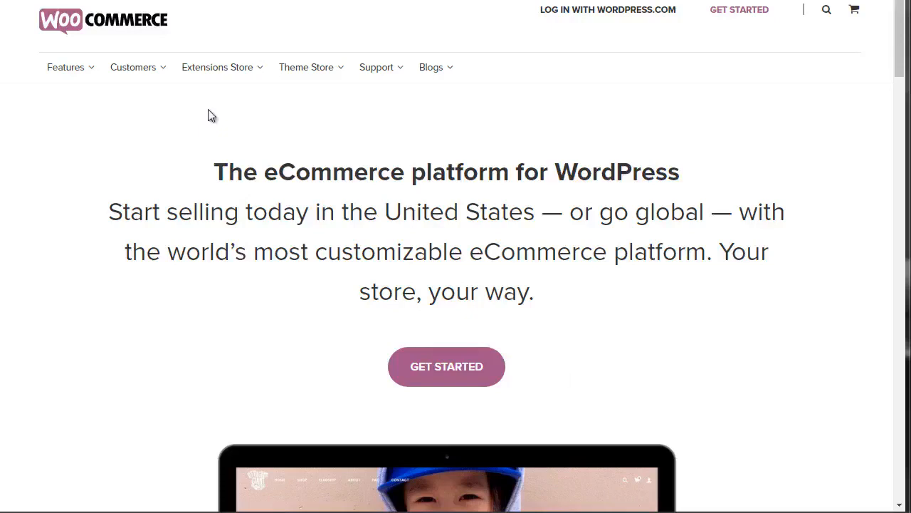
- On the WooCommerce website, look through the Extensions Store categories, including Enhancements, Marketing, Shipping, Store Management and Subscriptions
mouse_move(197, 67)
mouse_move(214, 79)
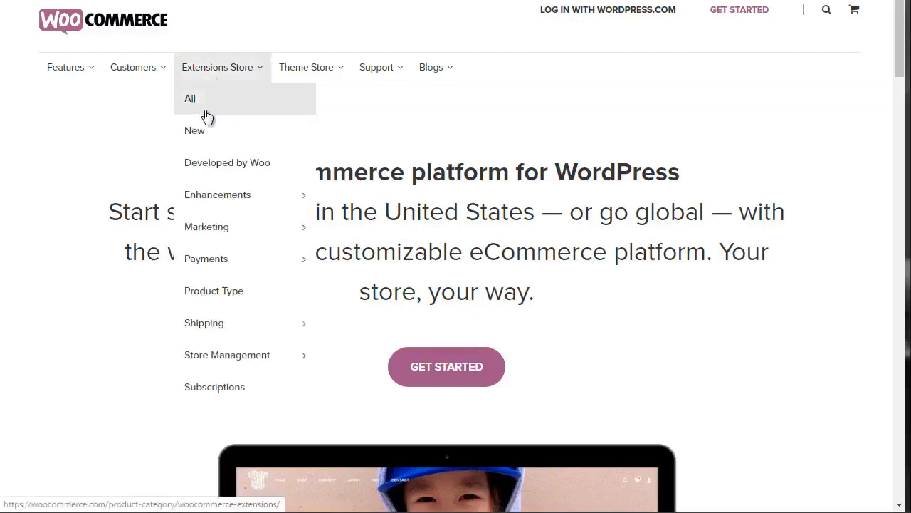
mouse_move(210, 242)
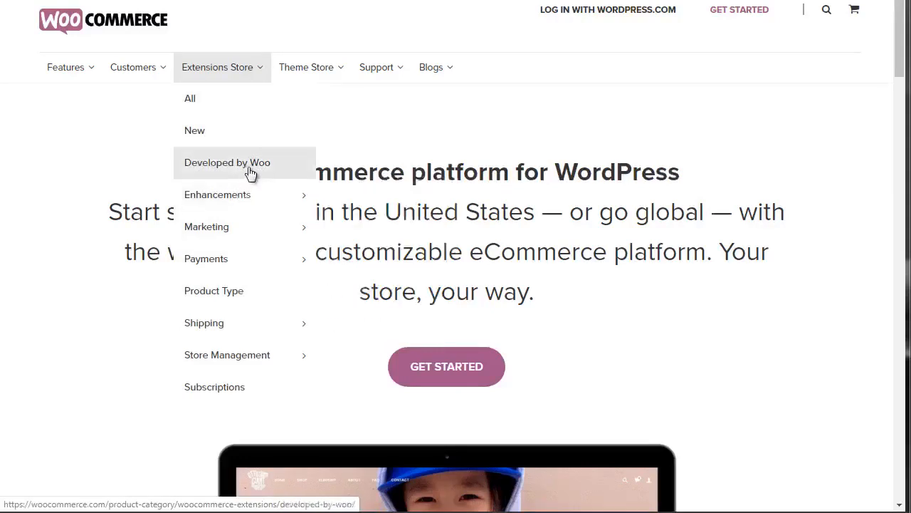
mouse_move(211, 206)
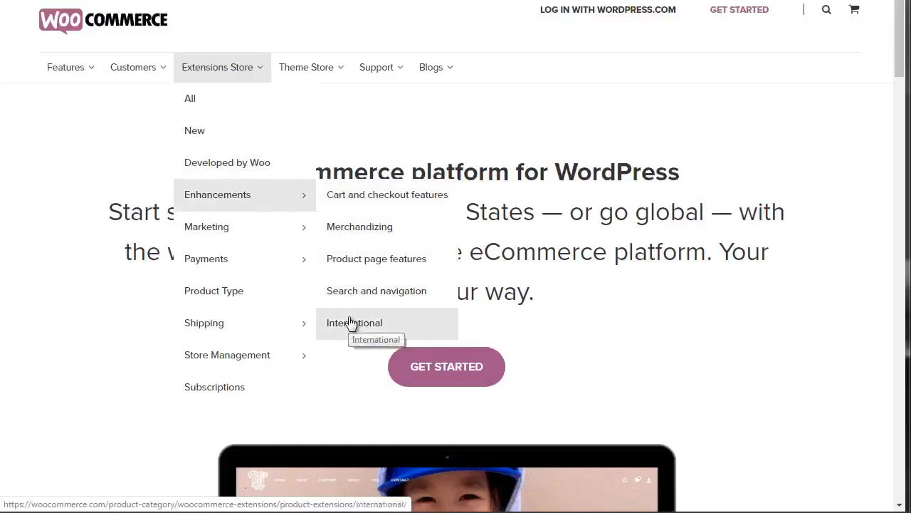
mouse_move(238, 227)
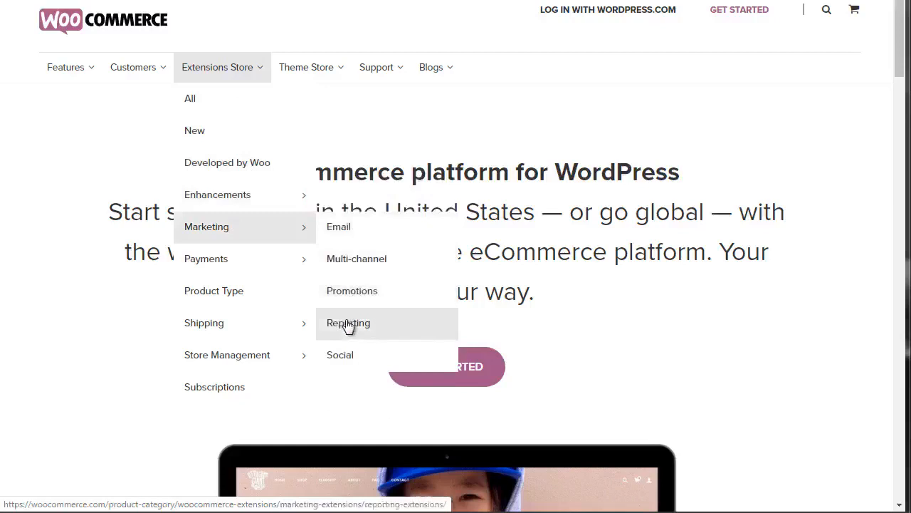
mouse_move(252, 269)
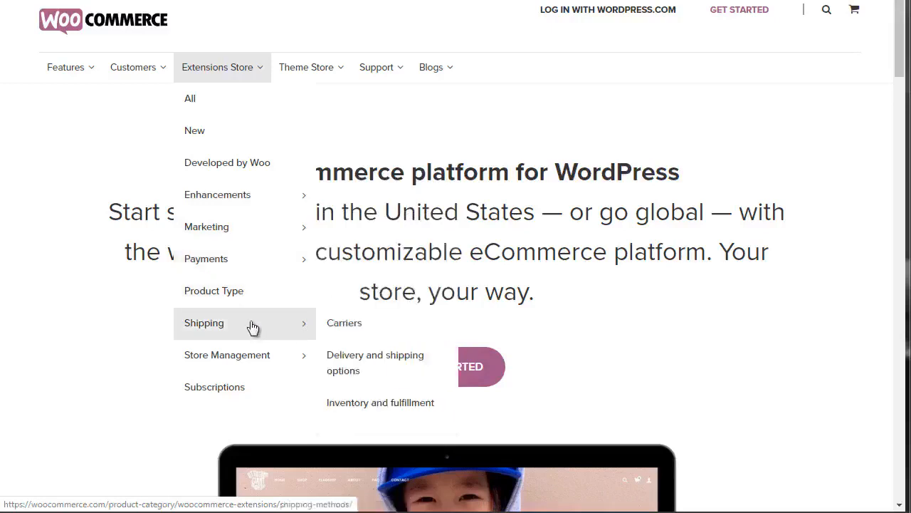
mouse_move(243, 356)
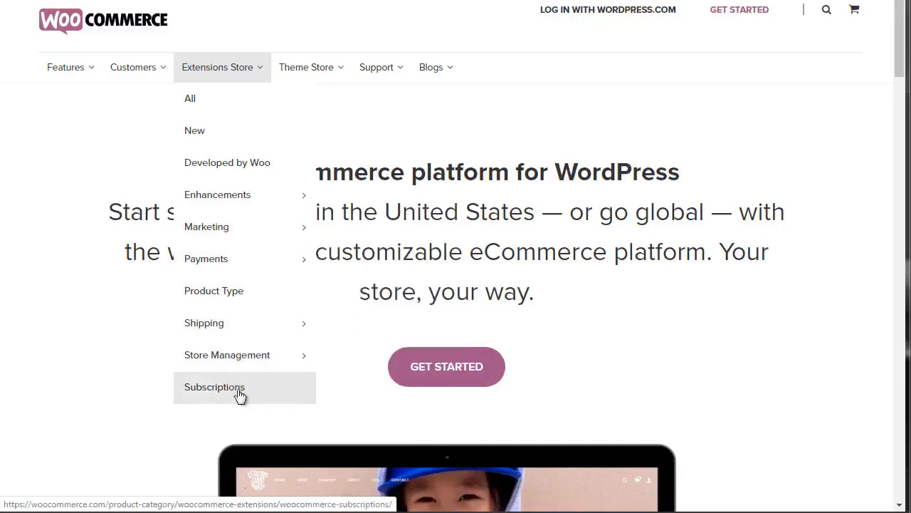
right_click(239, 392)
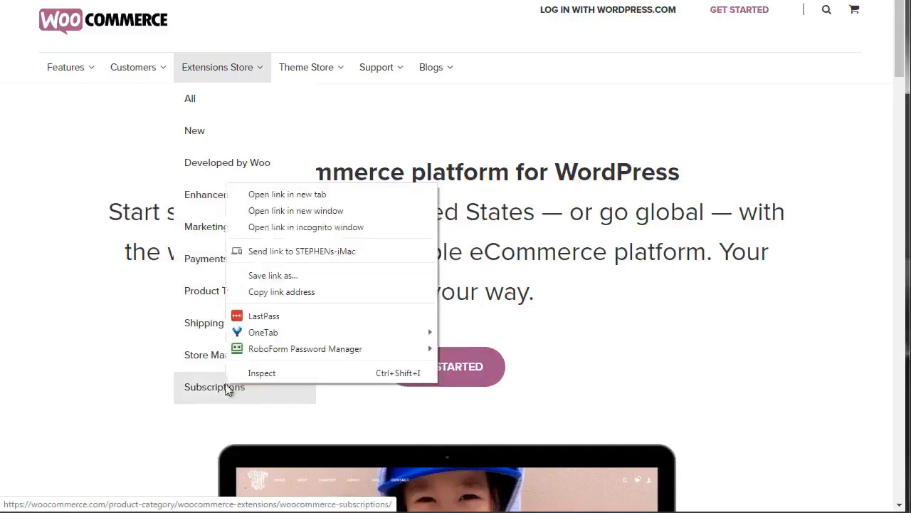
click(325, 189)
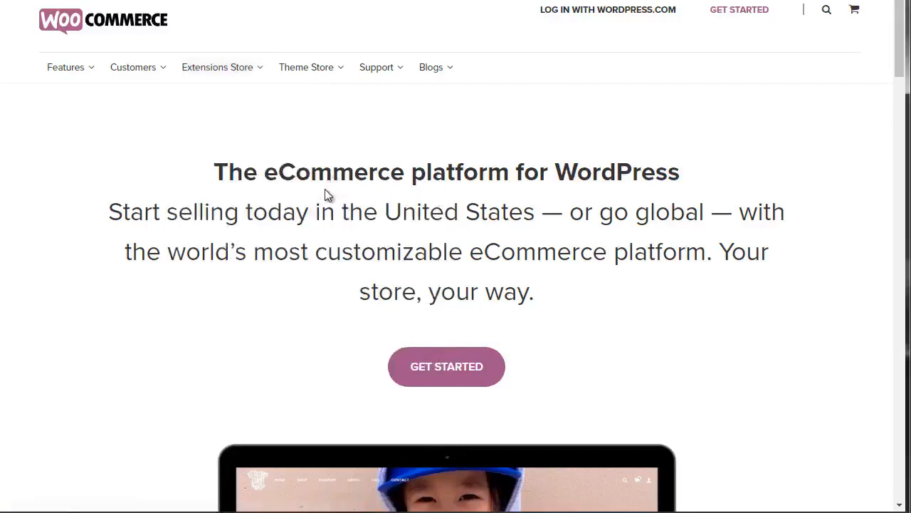
- Open the list of all WooCommerce extensions and look through the popular and other offerings with their prices
mouse_move(217, 67)
click(210, 108)
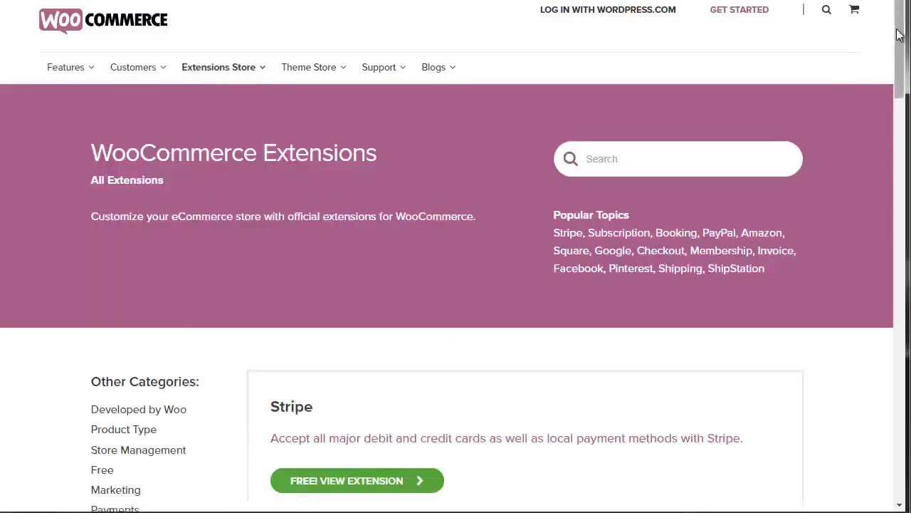
drag(900, 30, 898, 66)
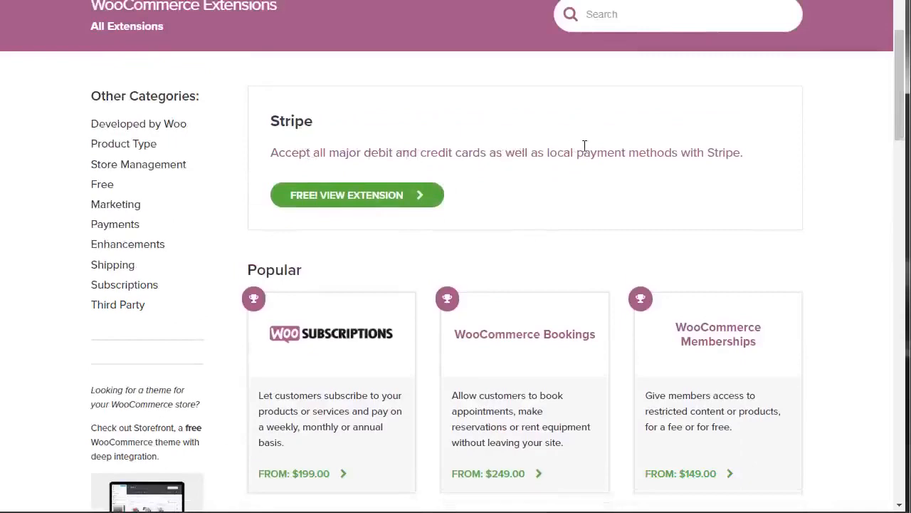
drag(900, 112, 901, 133)
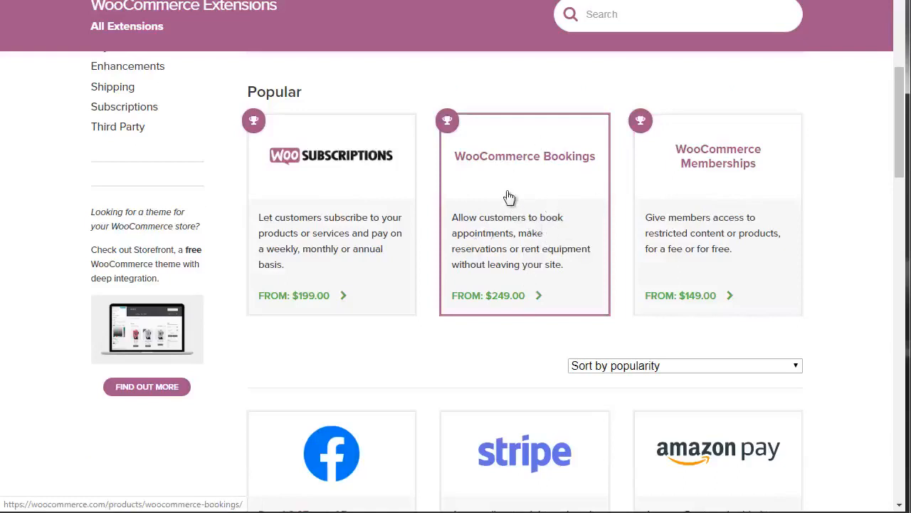
drag(902, 124, 902, 181)
scroll(902, 180, down, 1)
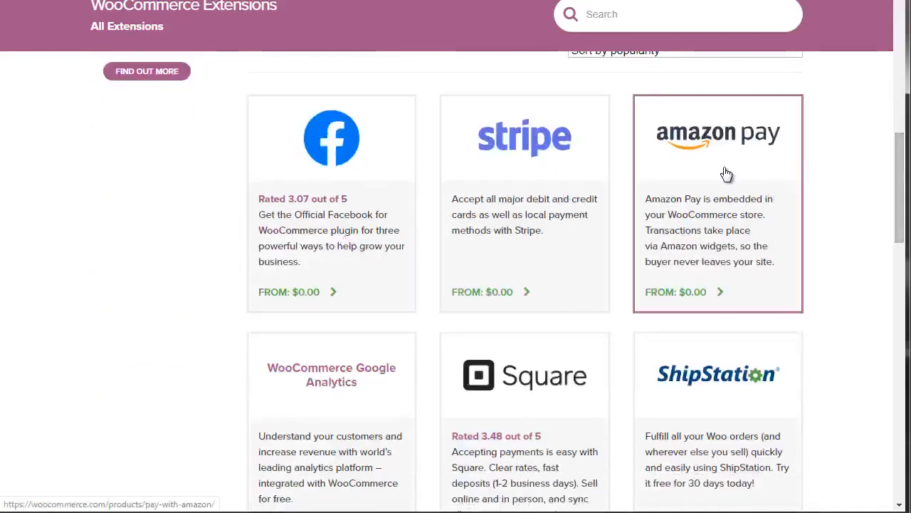
drag(901, 176, 900, 229)
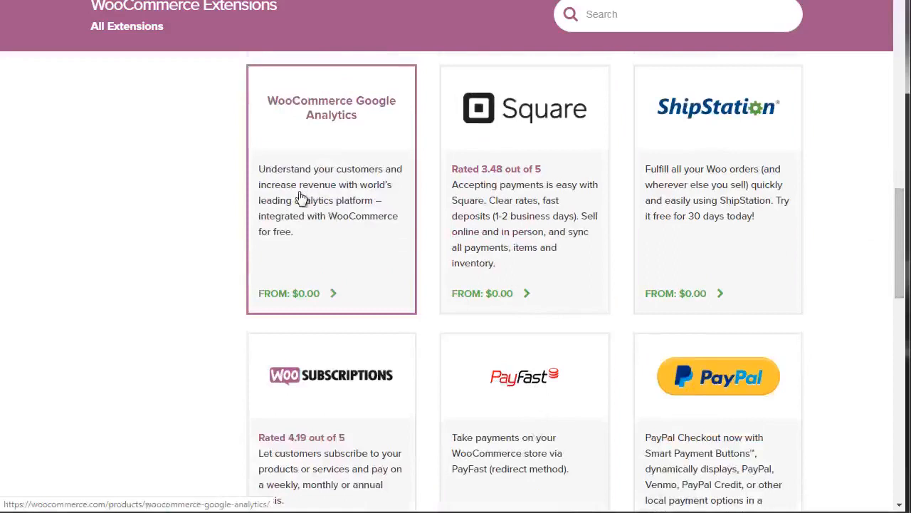
drag(897, 222, 897, 222)
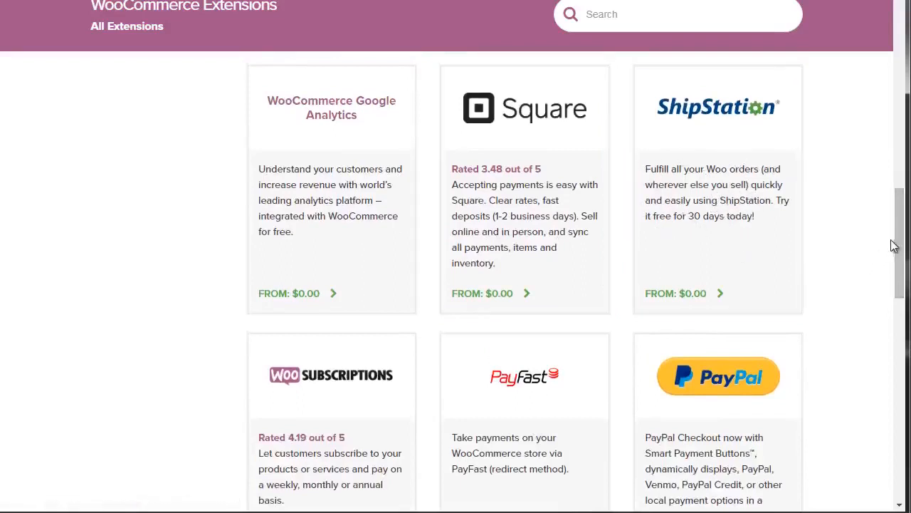
drag(900, 248, 901, 360)
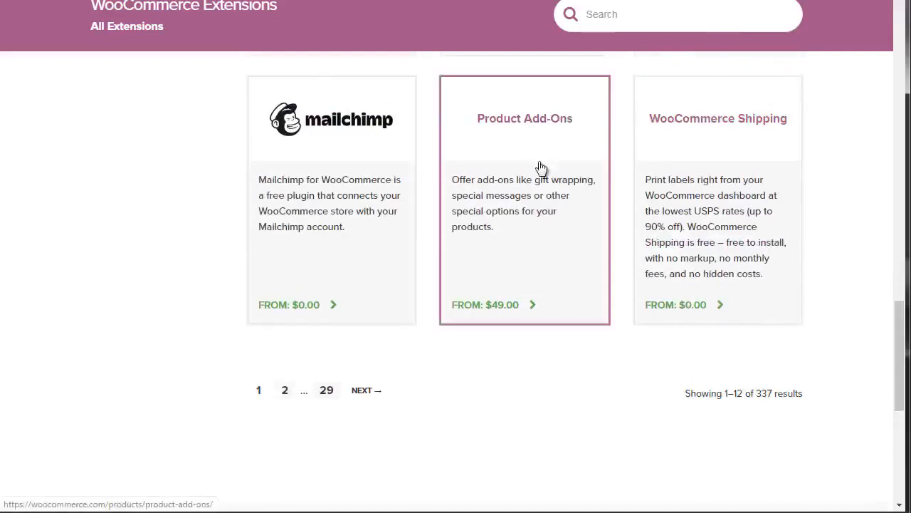
drag(901, 356, 899, 130)
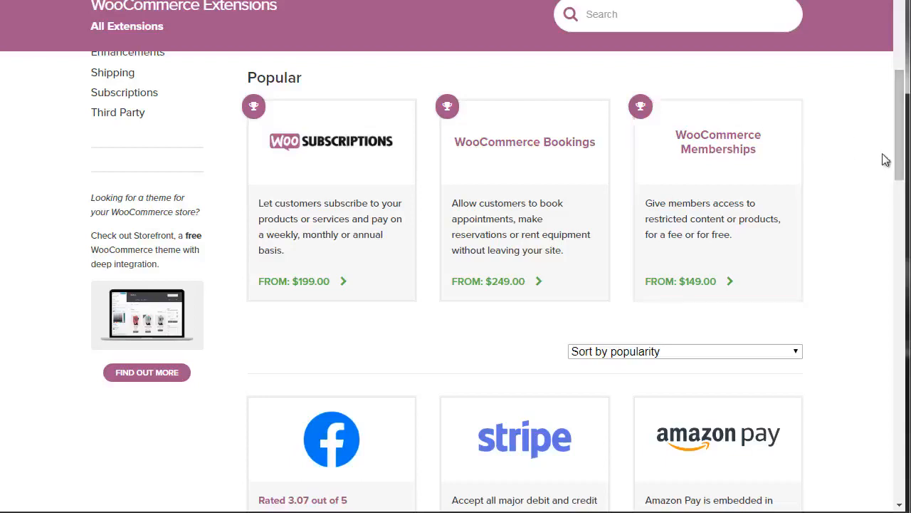
drag(899, 157, 898, 154)
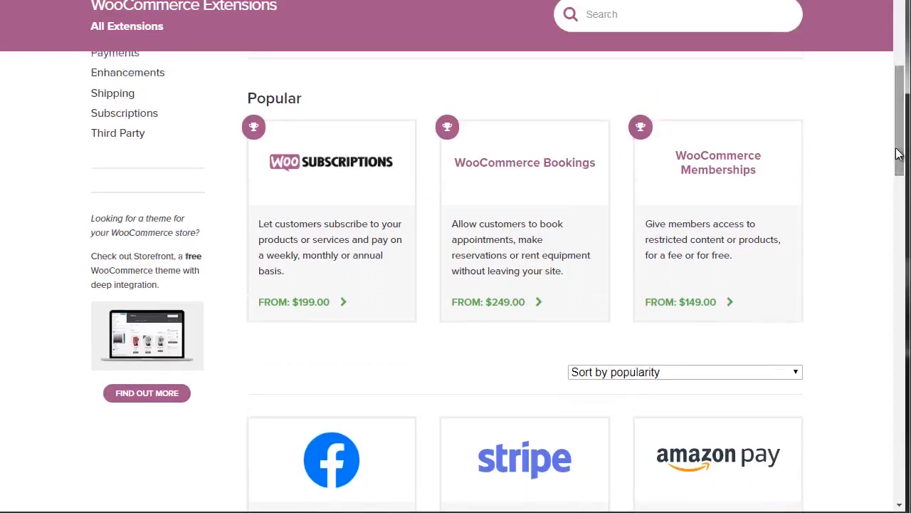
- Search the WooCommerce extensions for "subscription" and view the start of the results
click(595, 14)
text(subscription)
double_click(594, 13)
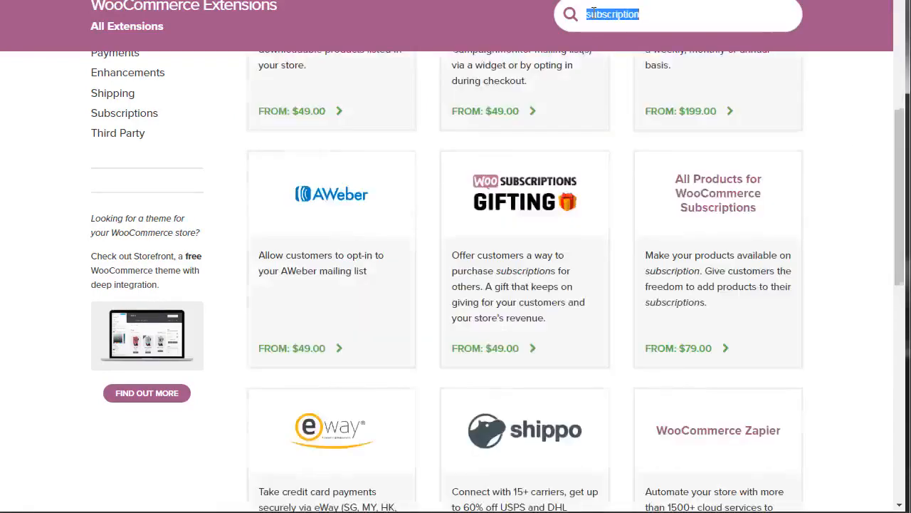
mouse_move(125, 74)
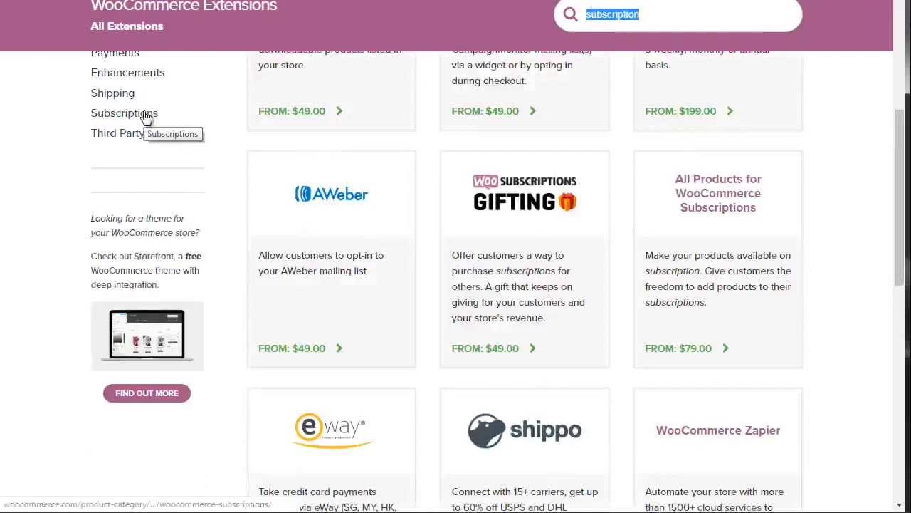
click(678, 16)
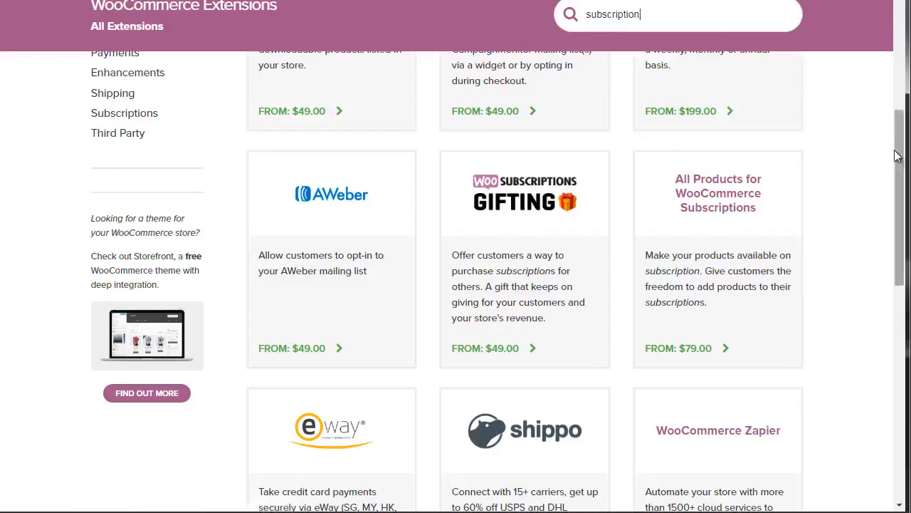
scroll(895, 128, up, 1)
scroll(896, 128, up, 2)
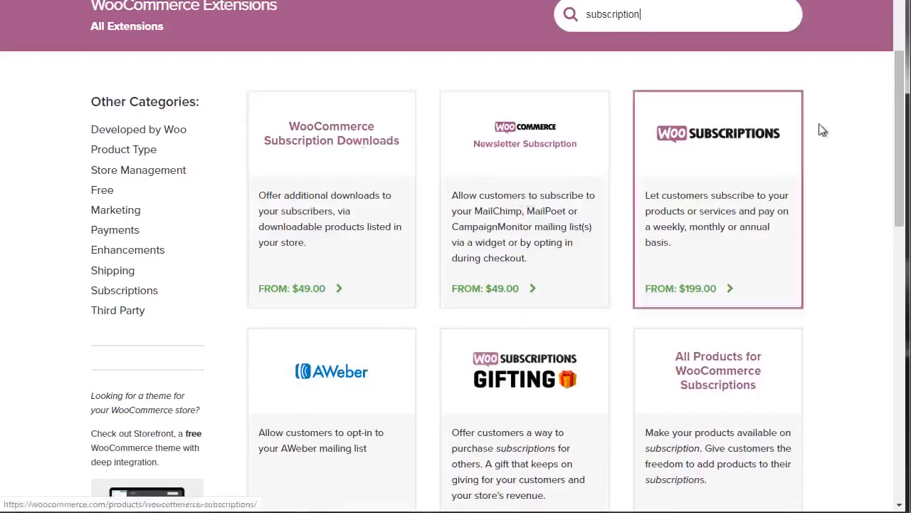
- Examine the subscription extensions found, comparing their descriptions and starting prices, along with the other extension categories
drag(900, 137, 899, 202)
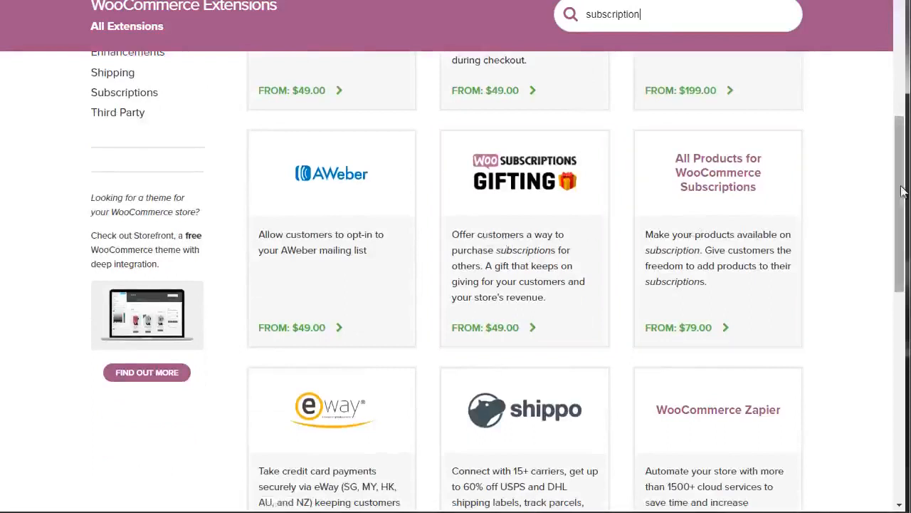
drag(900, 197, 902, 211)
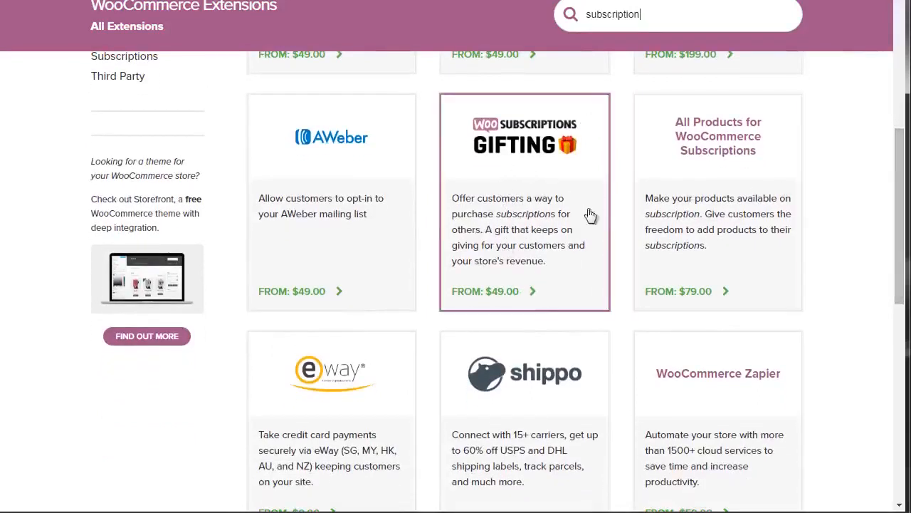
drag(900, 190, 898, 249)
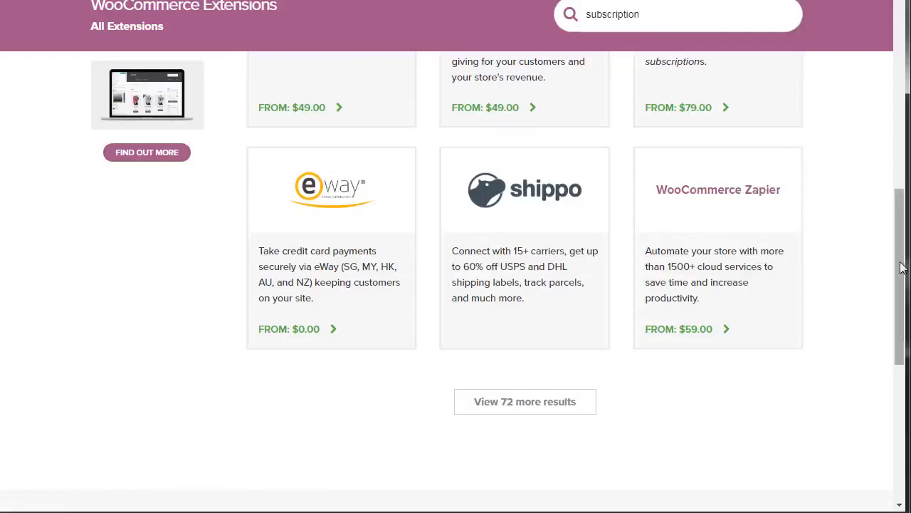
drag(902, 267, 896, 144)
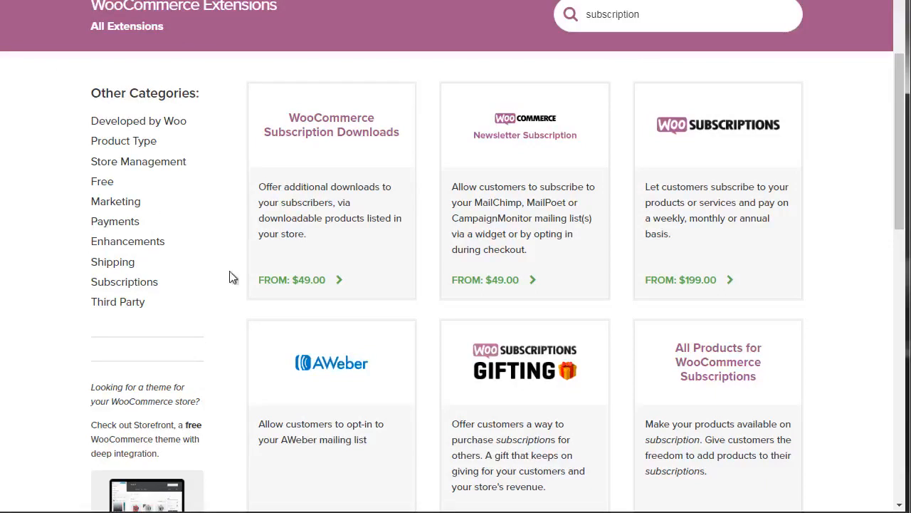
mouse_move(117, 205)
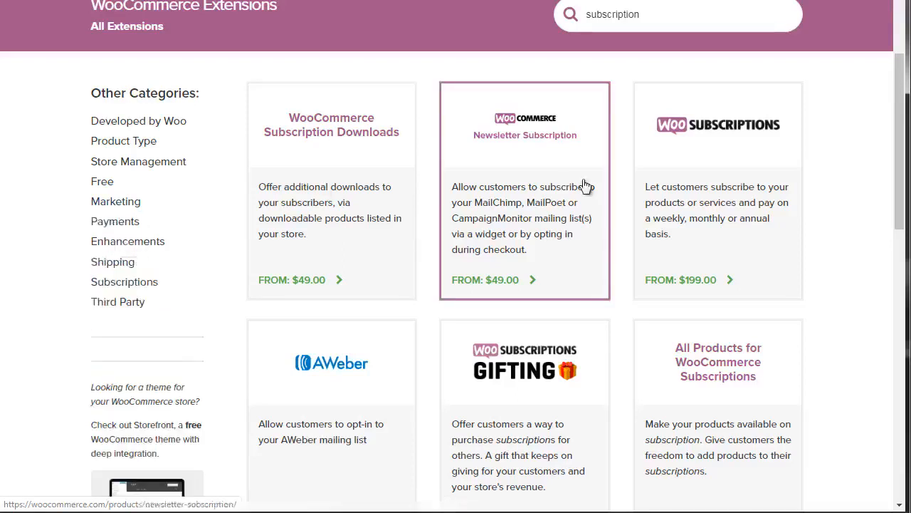
drag(902, 172, 902, 178)
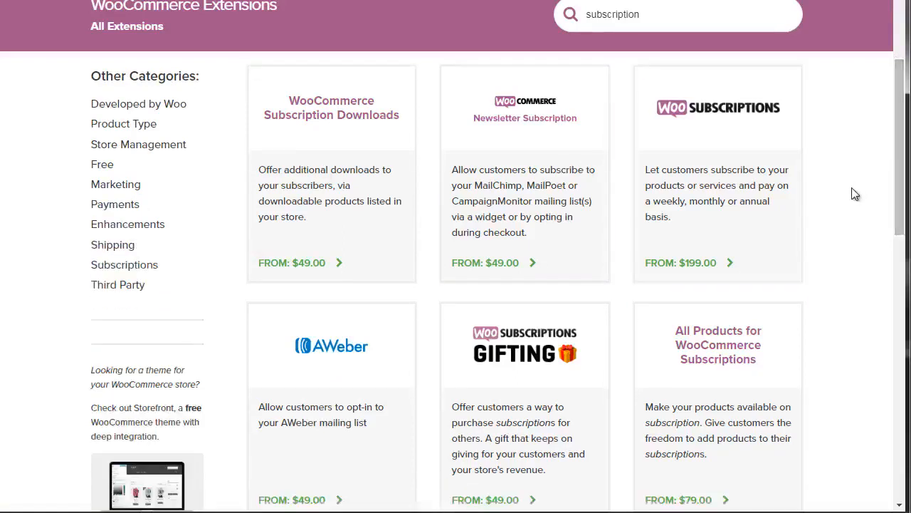
drag(903, 161, 903, 153)
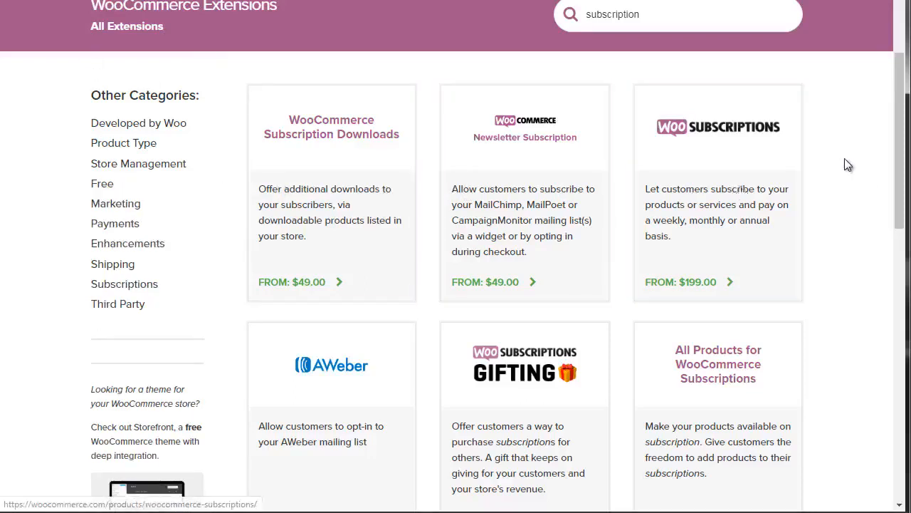
drag(899, 157, 897, 150)
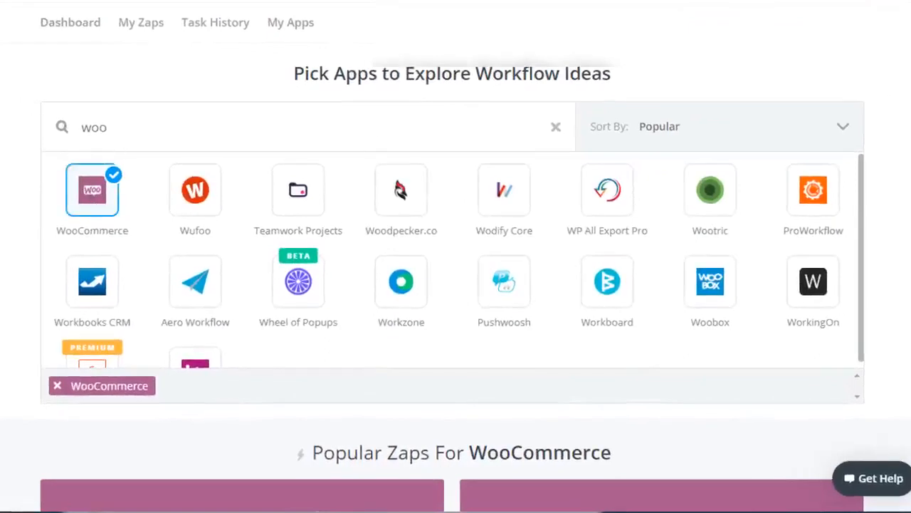
- Examine Zapier's popular WooCommerce Zaps, starting with those for Google Sheets, ActiveCampaign, HubSpot, MailChimp, Slack and QuickBooks
scroll(456, 285, down, 7)
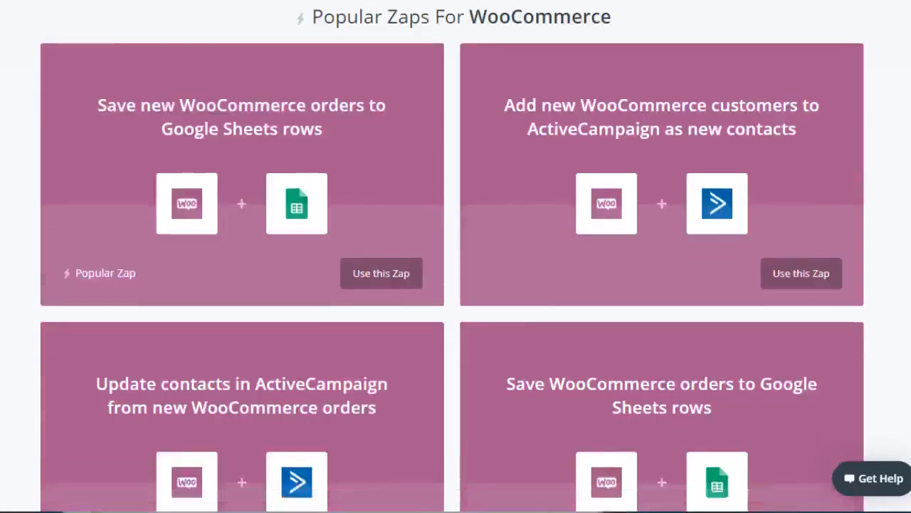
scroll(456, 285, up, 1)
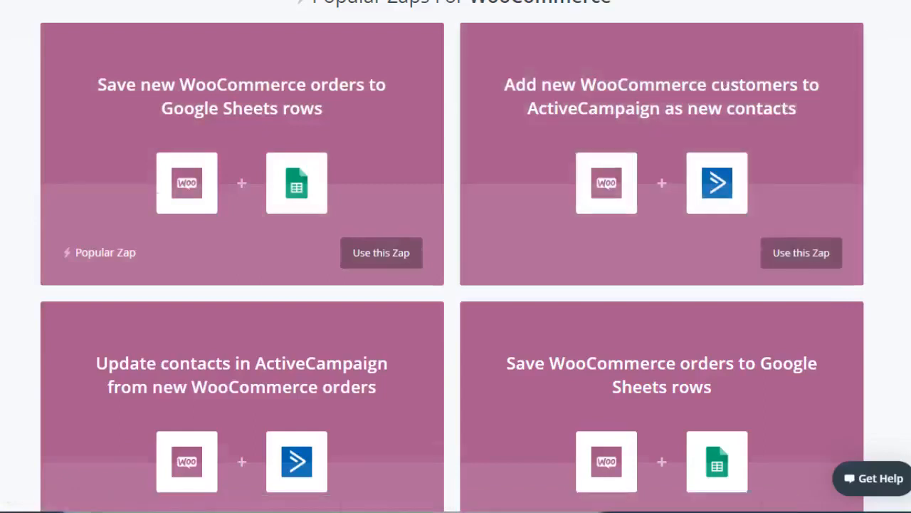
scroll(456, 256, down, 4)
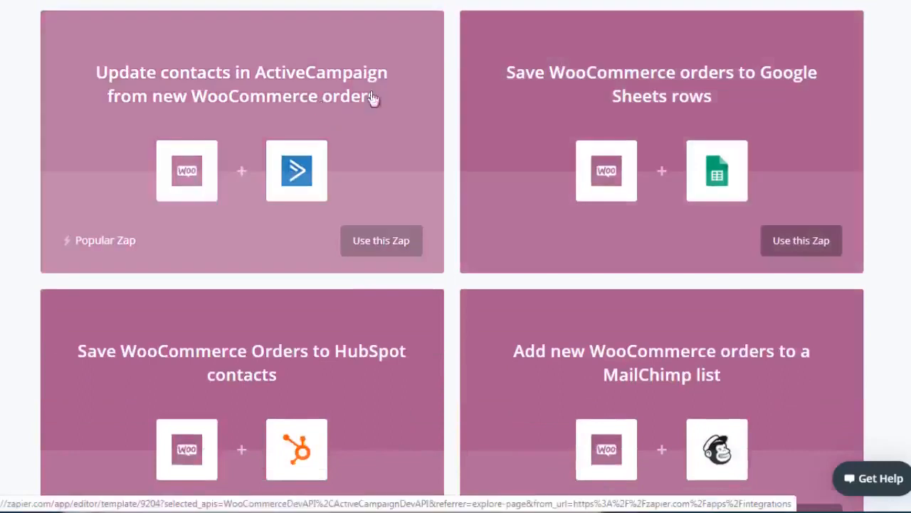
scroll(456, 257, down, 1)
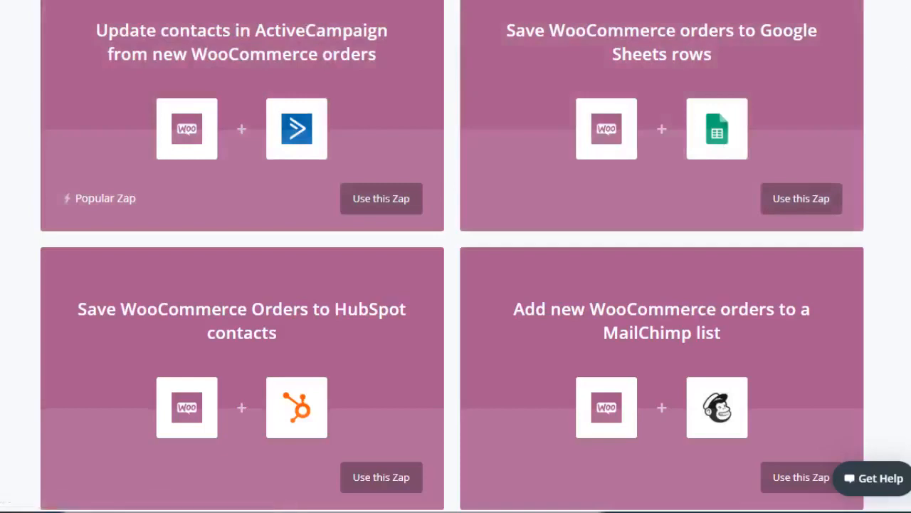
scroll(455, 257, down, 6)
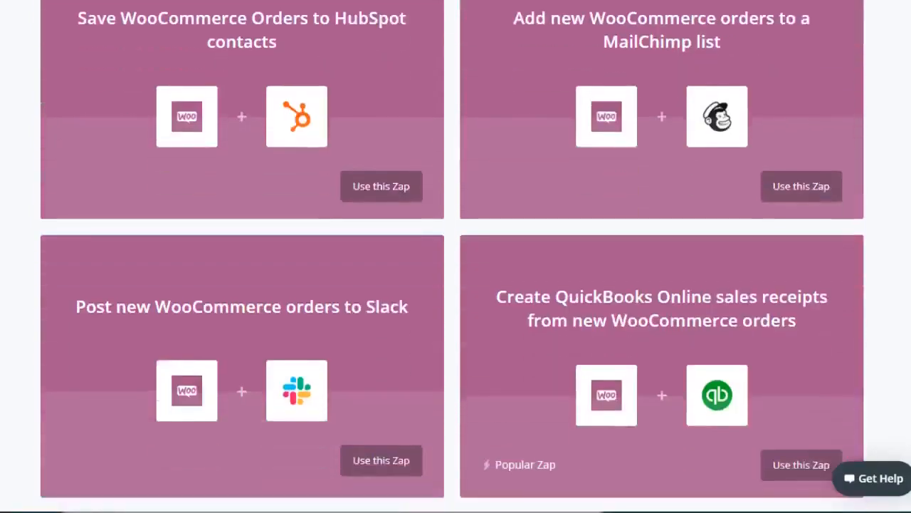
scroll(456, 256, down, 4)
scroll(455, 256, up, 5)
scroll(456, 256, down, 3)
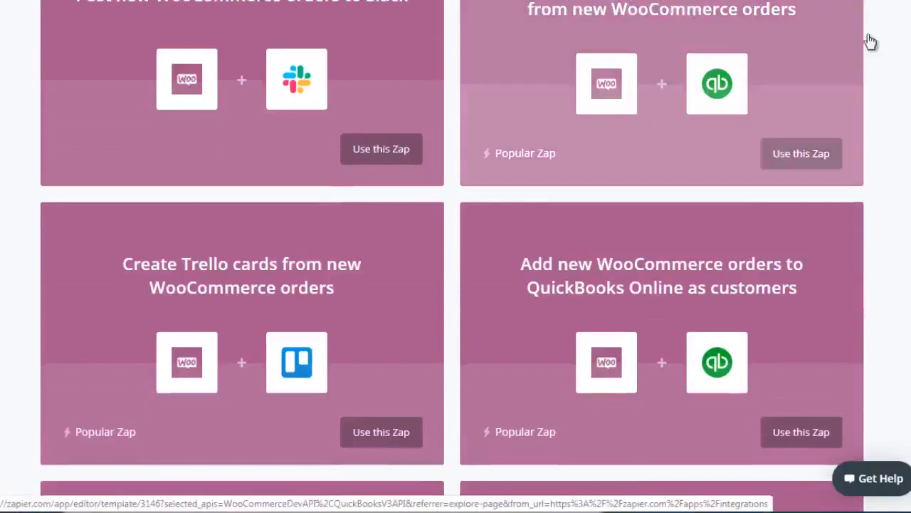
- Look through the further WooCommerce Zaps for Trello, Xero, Tookan, AWeber, Gmail, GetResponse and Twilio
scroll(456, 256, down, 1)
scroll(455, 256, down, 2)
scroll(456, 256, up, 1)
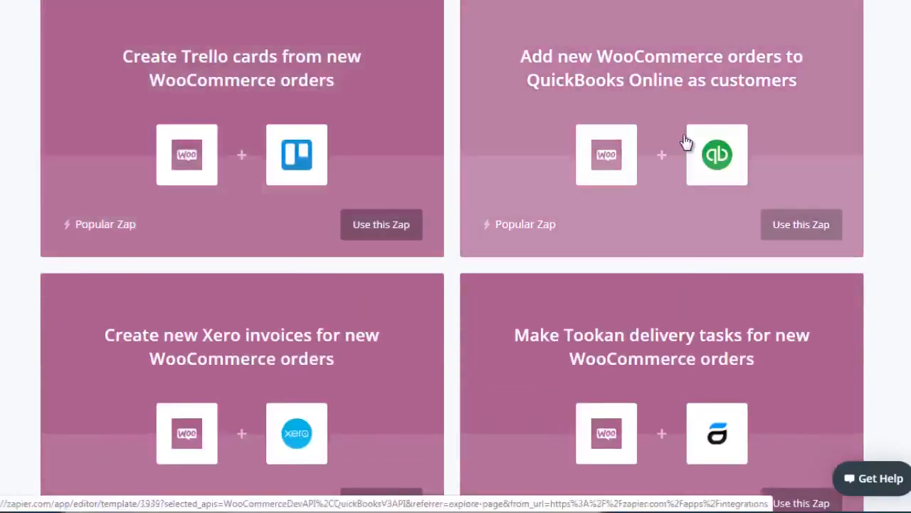
scroll(878, 95, down, 2)
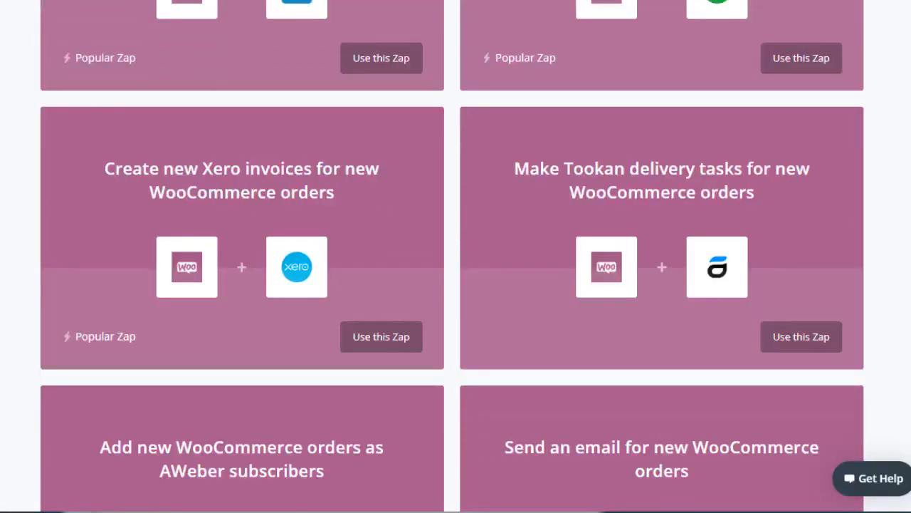
scroll(453, 256, up, 2)
scroll(453, 257, down, 3)
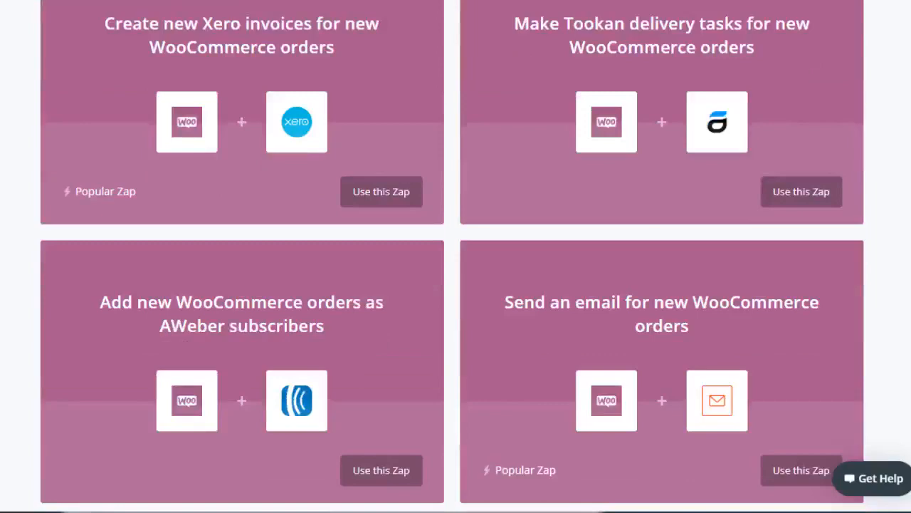
scroll(453, 256, down, 2)
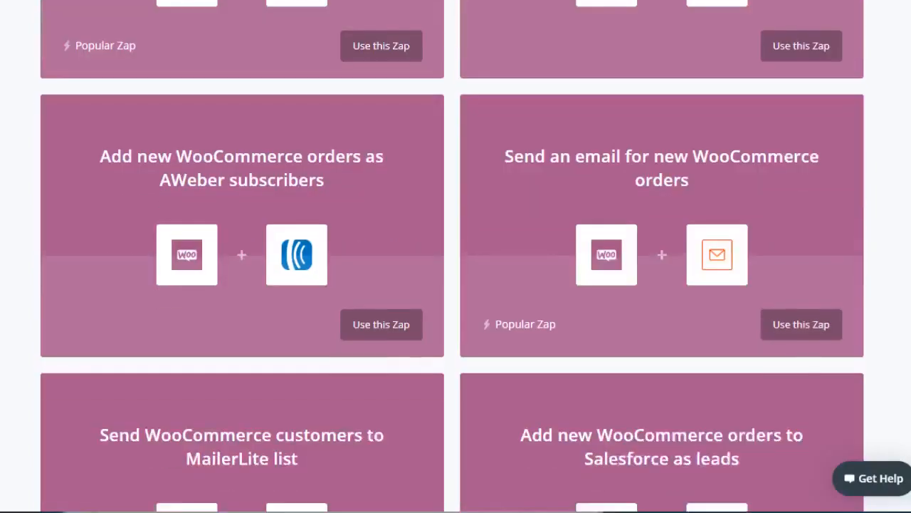
scroll(453, 256, down, 18)
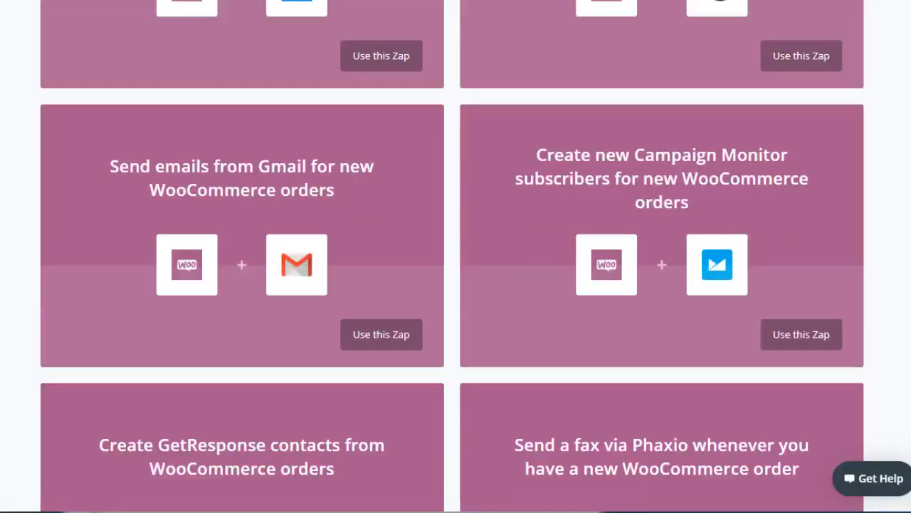
scroll(452, 256, down, 2)
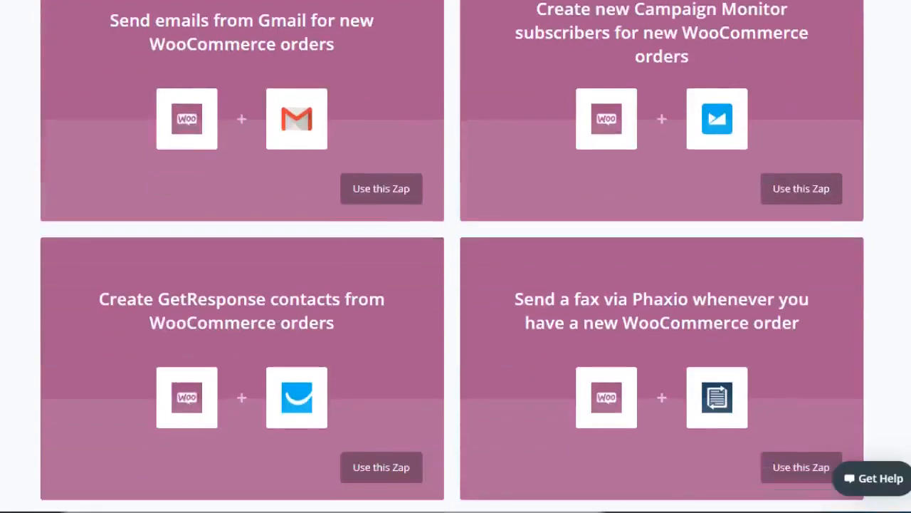
scroll(453, 257, down, 4)
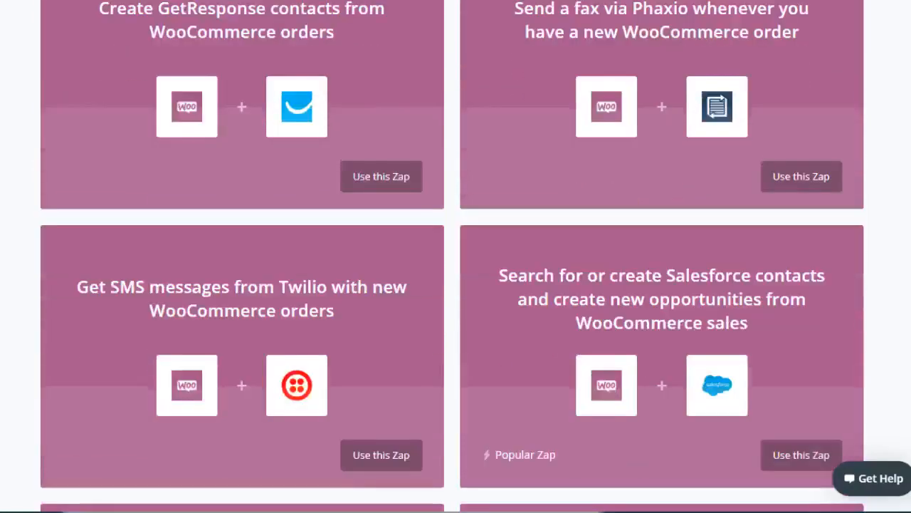
- Look through the remaining WooCommerce Zaps, from Excel, Facebook Offline Conversion and GoToWebinar to Zoho Invoice, WebMerge and MoonMail
scroll(452, 256, down, 11)
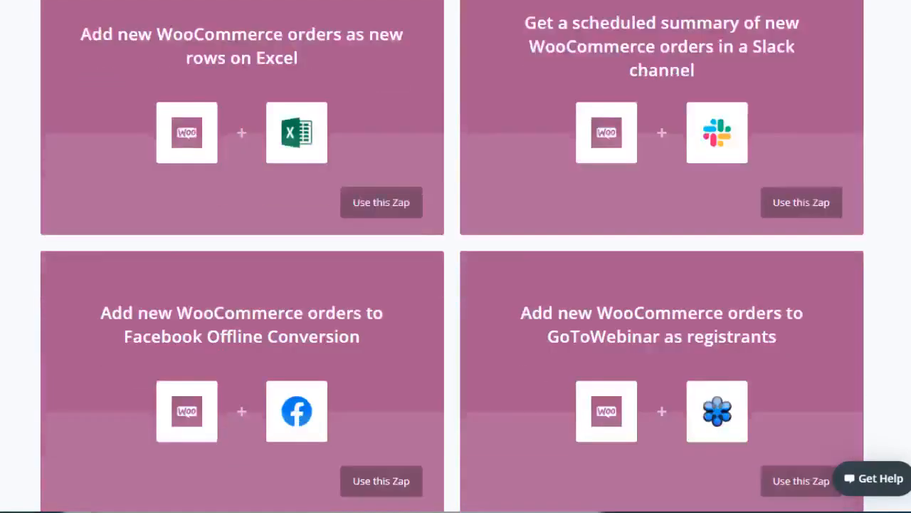
scroll(452, 257, down, 9)
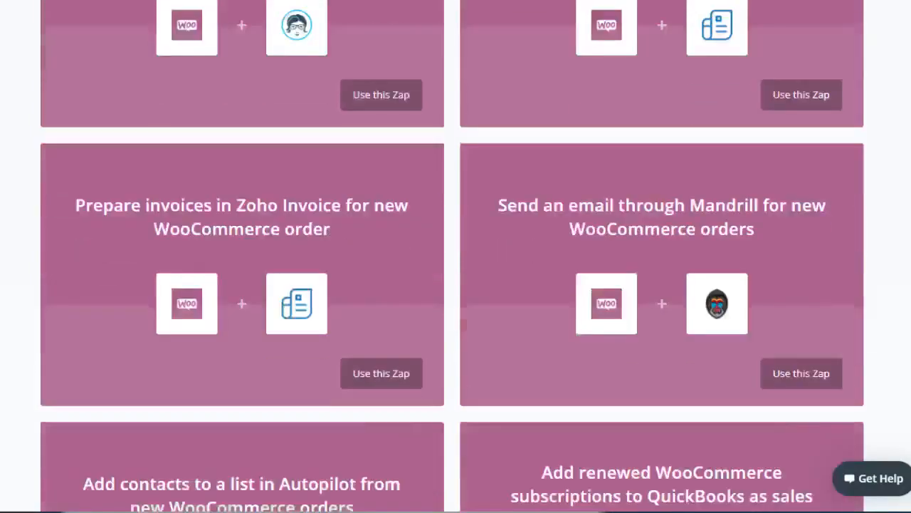
scroll(453, 256, up, 8)
scroll(453, 257, down, 2)
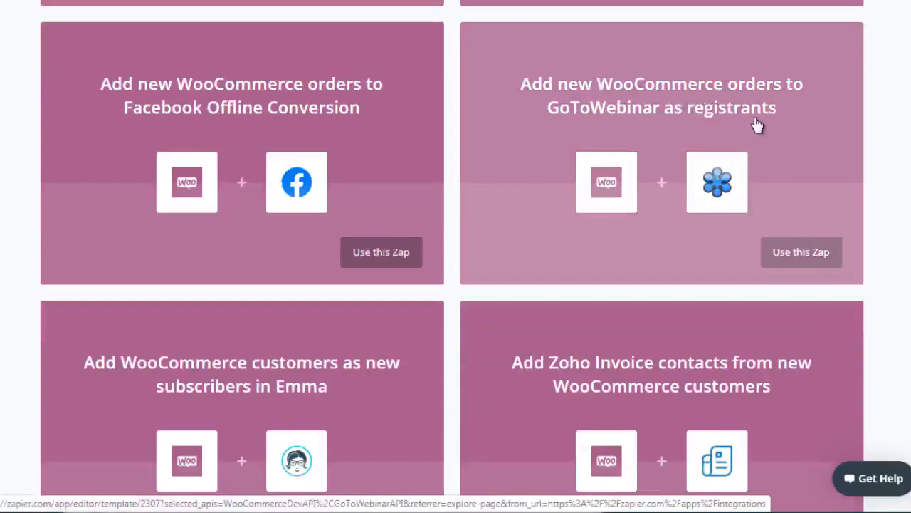
scroll(876, 136, down, 9)
scroll(456, 256, down, 20)
scroll(456, 256, down, 15)
scroll(456, 257, down, 10)
scroll(456, 256, up, 4)
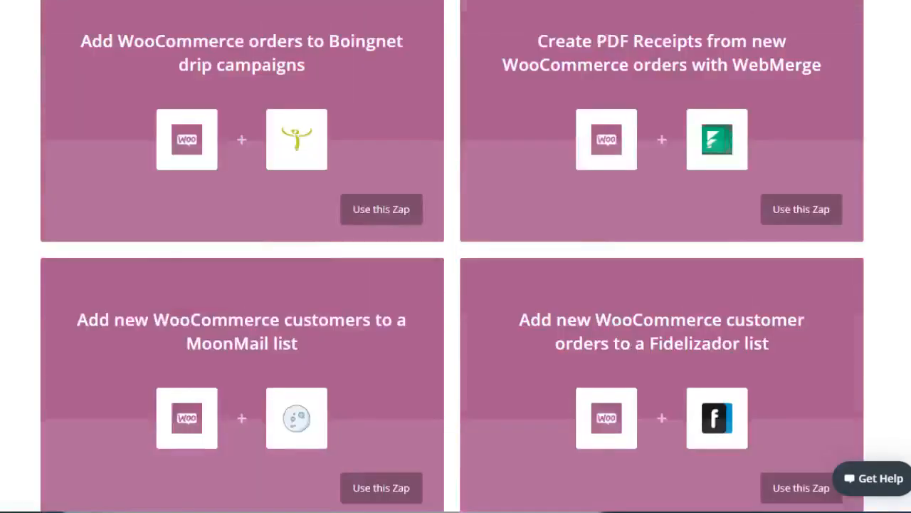
scroll(456, 256, down, 1)
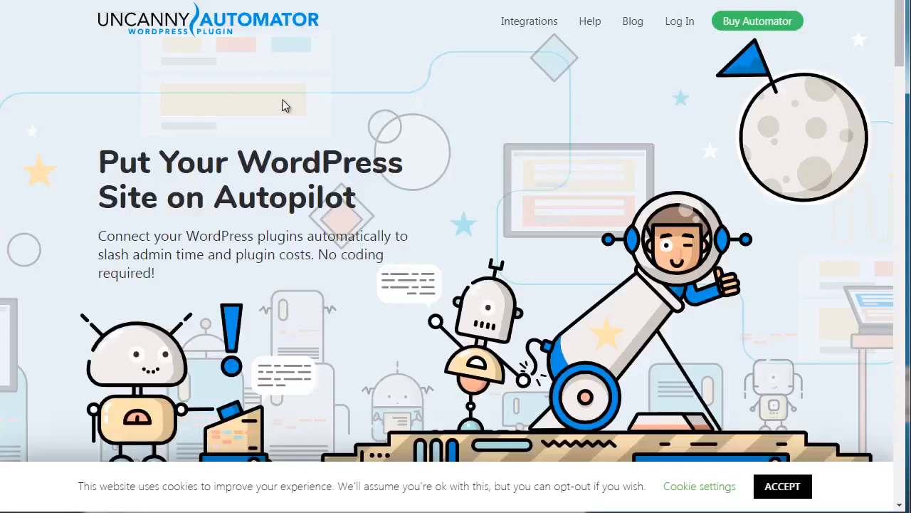
- Switch to the Uncanny Automator website and look over the introduction on its home page
scroll(57, 163, up, 1)
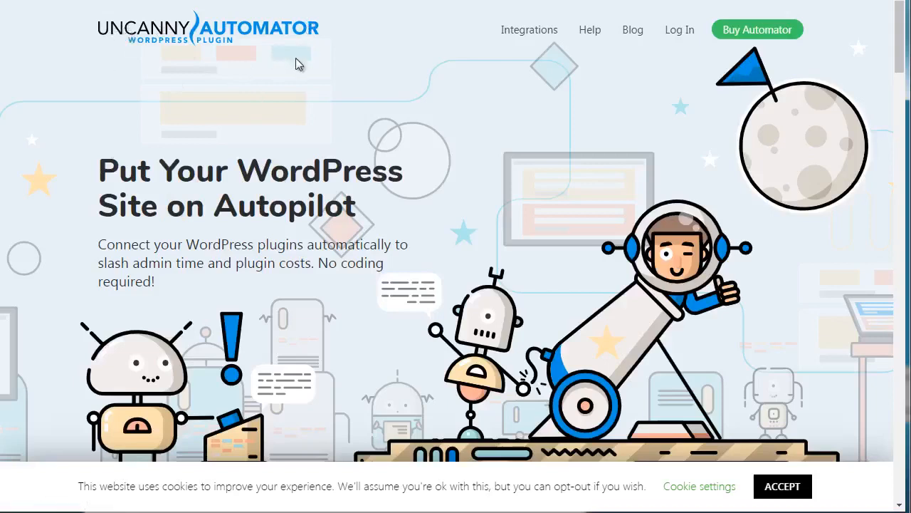
mouse_move(511, 45)
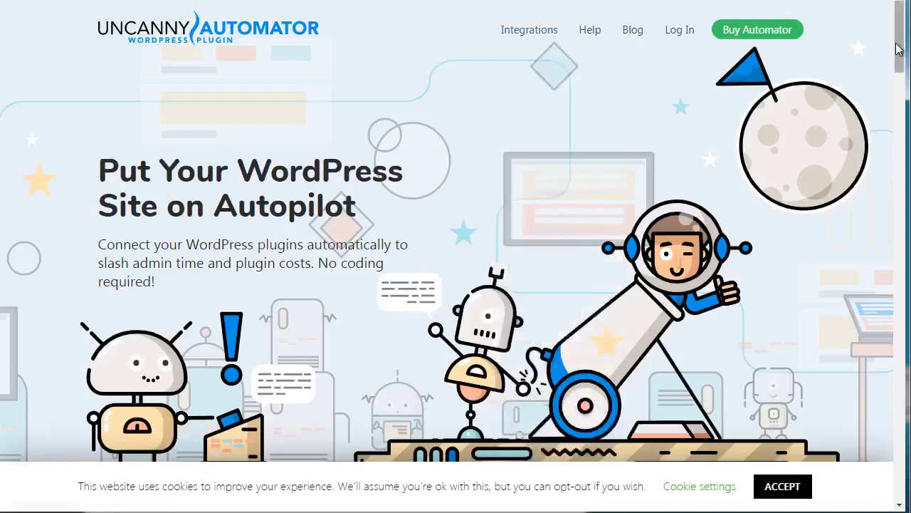
scroll(898, 47, down, 5)
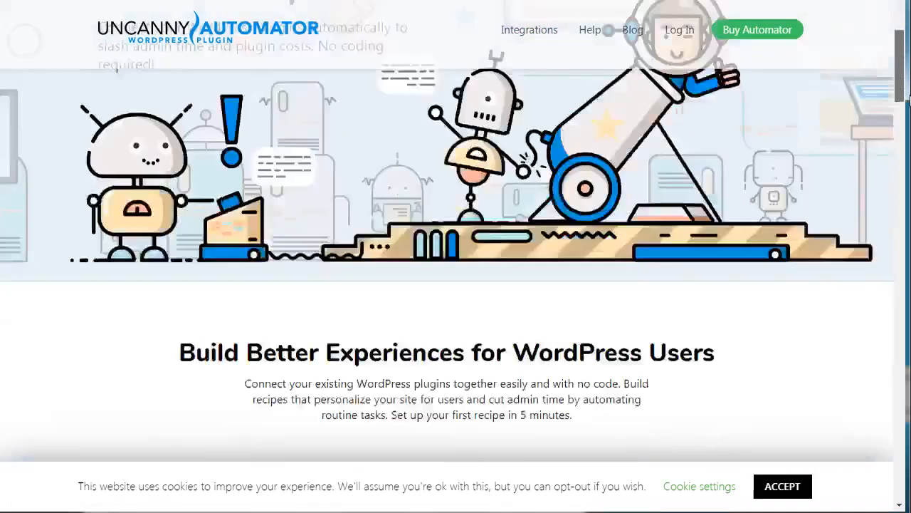
scroll(904, 42, up, 5)
- Open the overview of all triggers and actions and examine the supported plugins, from bbPress and BuddyPress to GamiPress, Gravity Forms and LearnDash
mouse_move(529, 30)
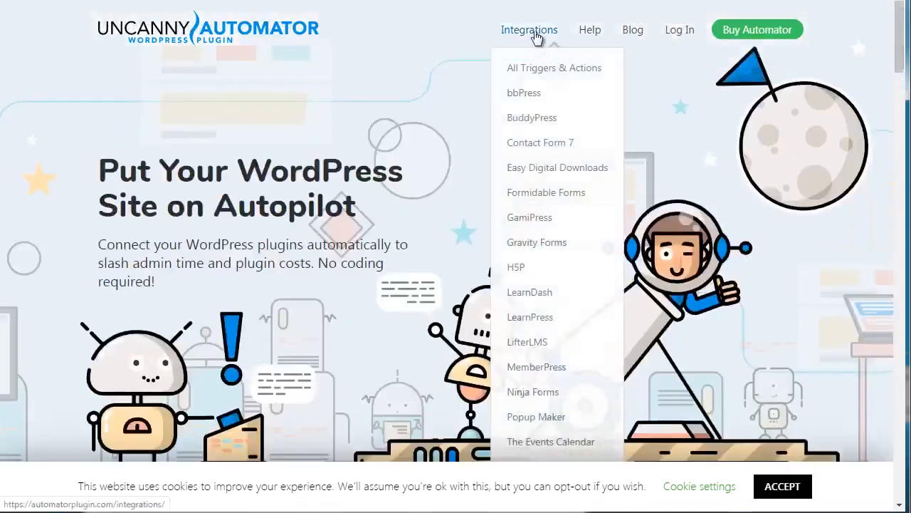
click(530, 71)
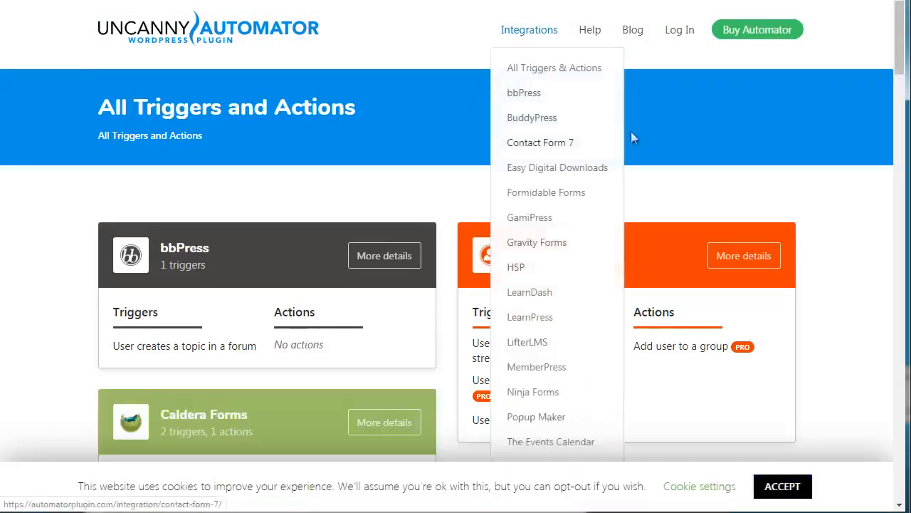
drag(901, 61, 901, 77)
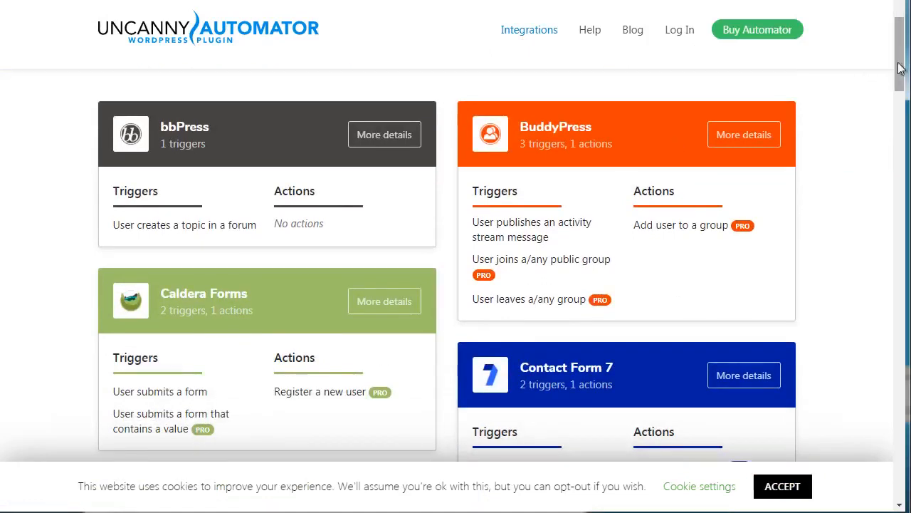
drag(900, 68, 900, 71)
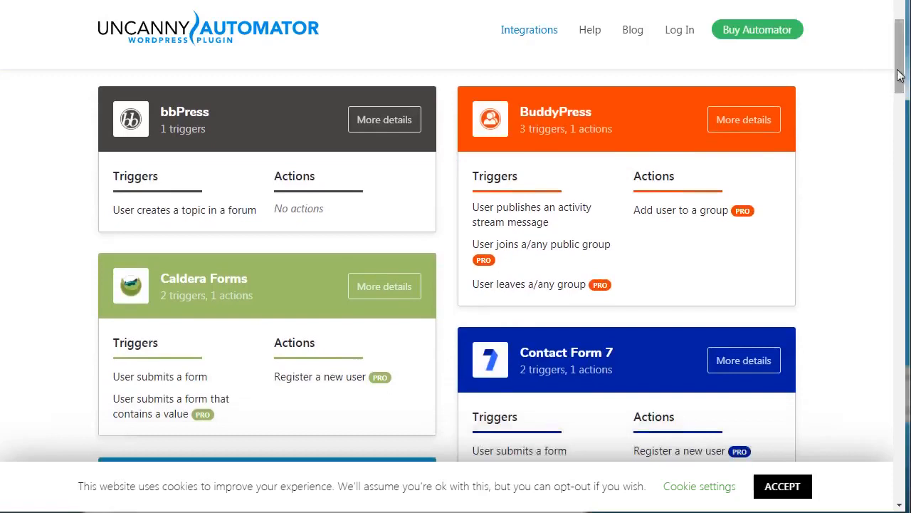
drag(899, 76, 900, 79)
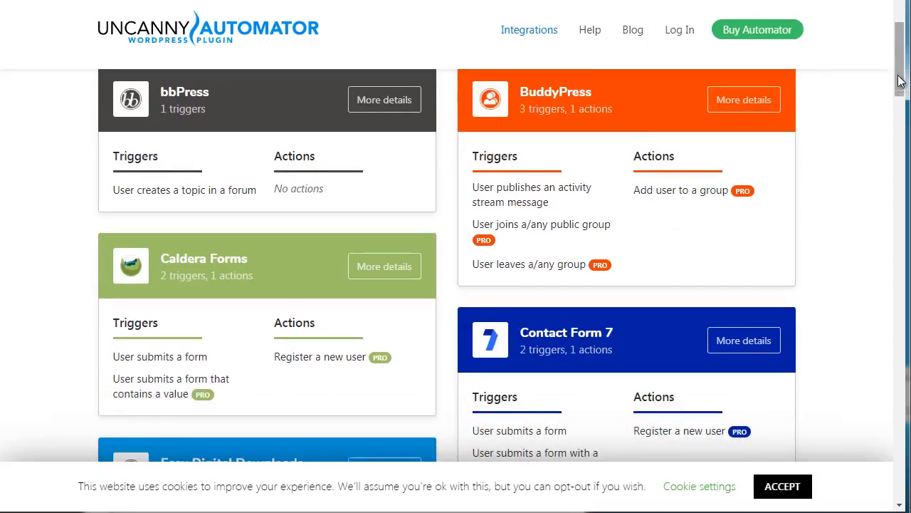
drag(898, 80, 887, 158)
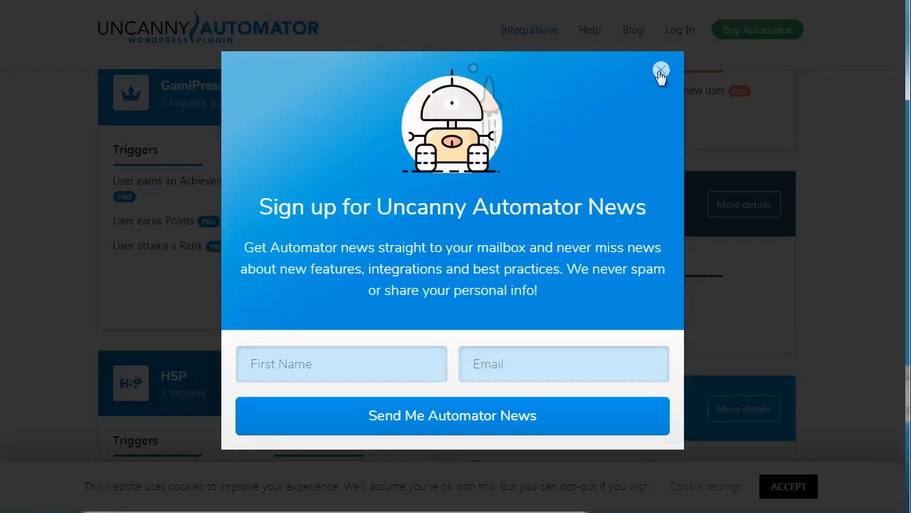
click(661, 71)
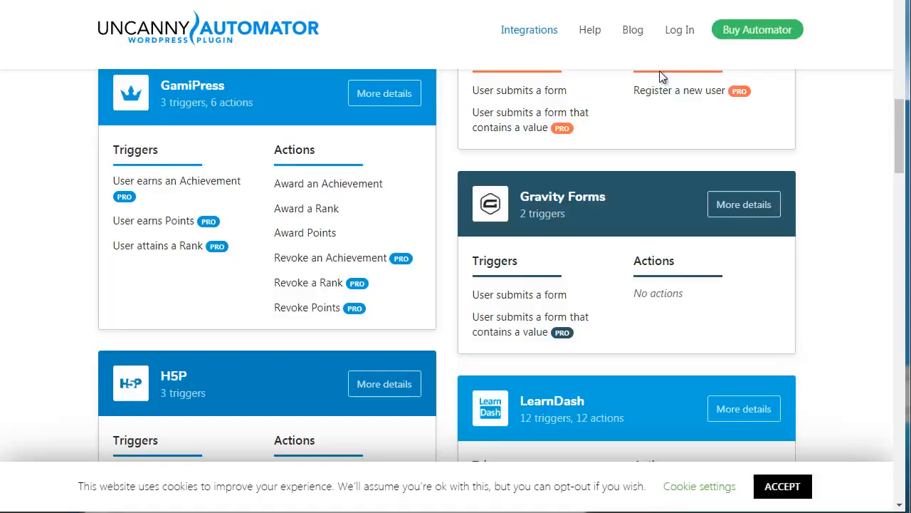
scroll(898, 160, down, 2)
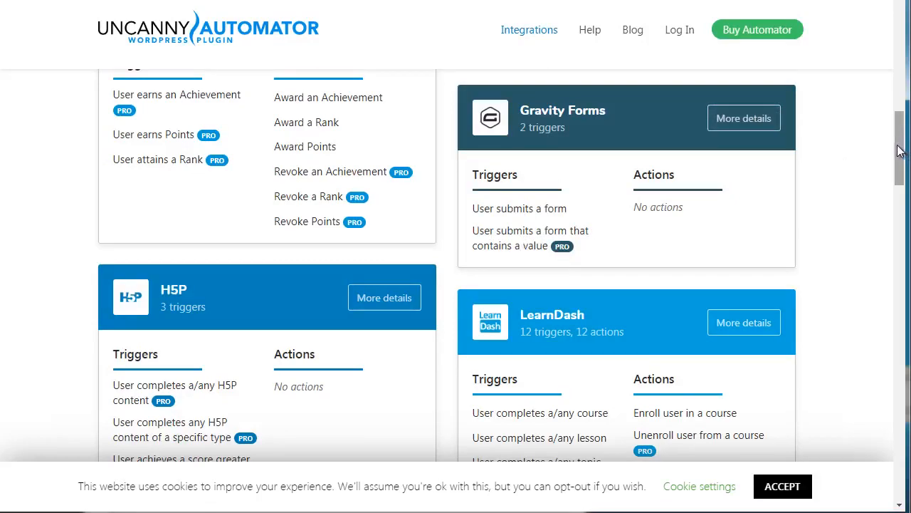
- Return to the Uncanny Automator home page, open its purchase plans and compare the features of the Lite, Pro and Agency plans
drag(899, 149, 895, 52)
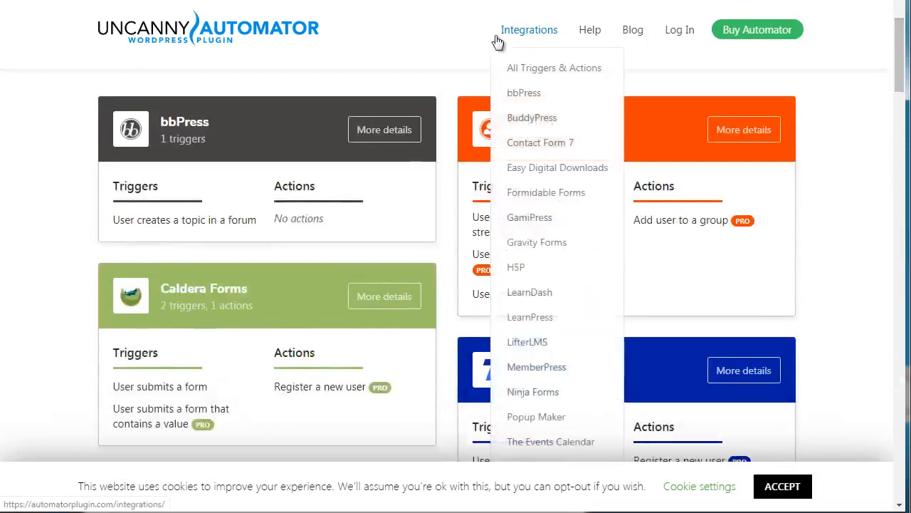
click(236, 37)
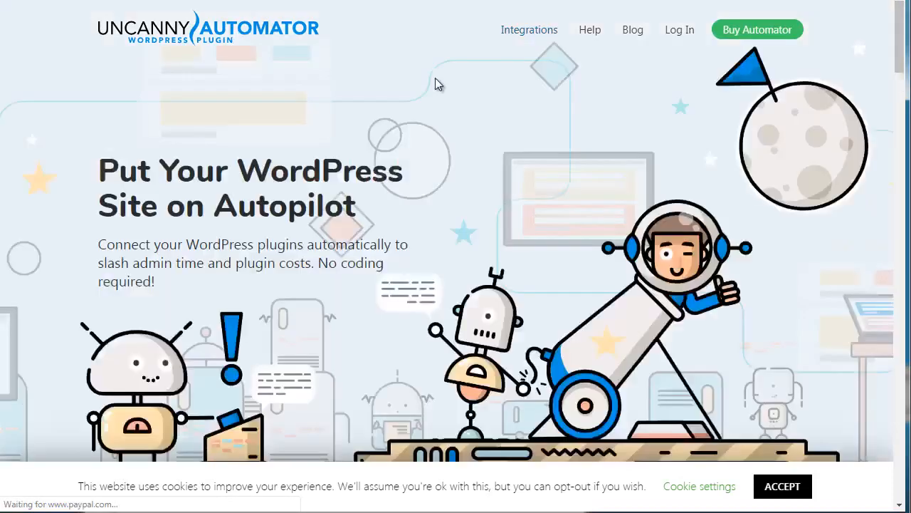
click(773, 30)
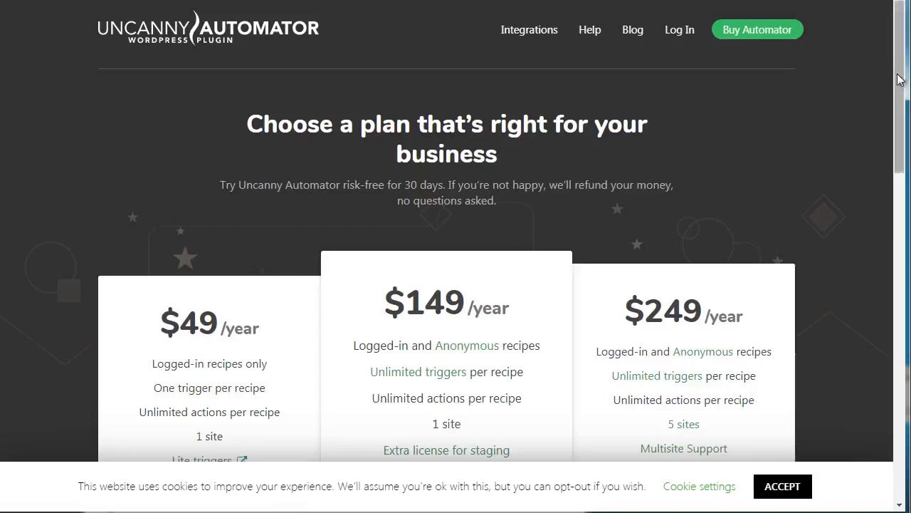
drag(899, 79, 901, 136)
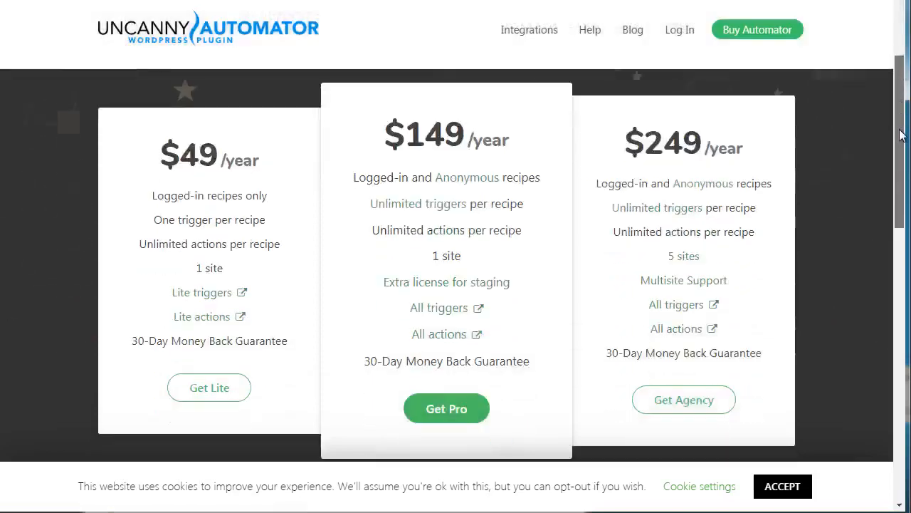